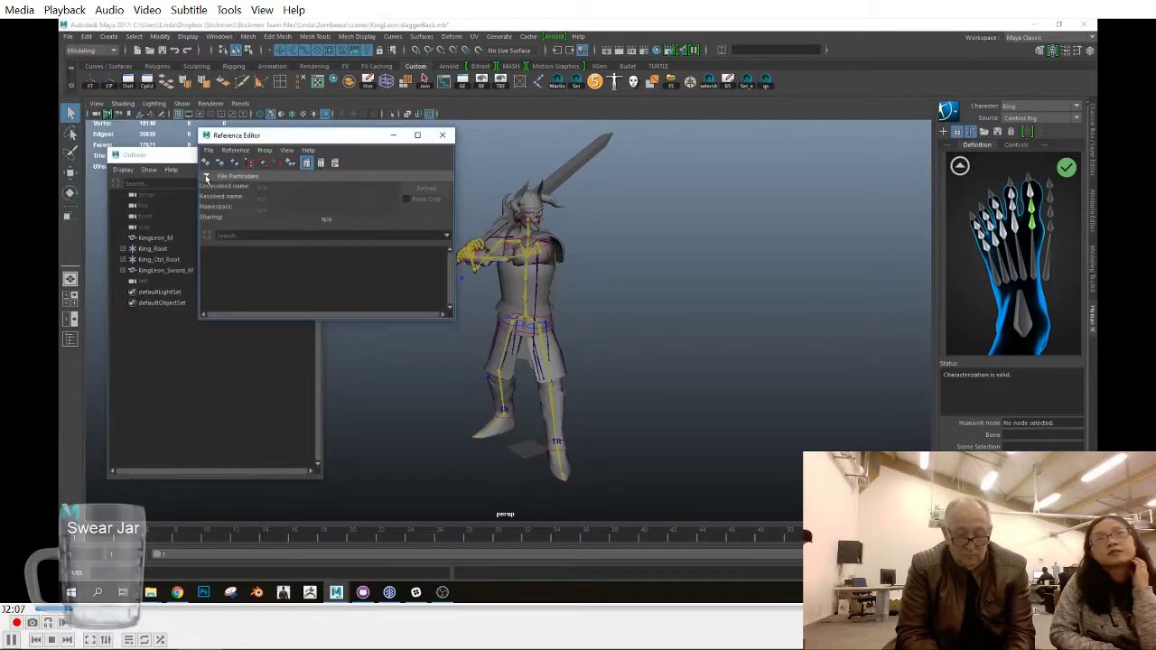
Close the Reference Editor and set the playback range to start at frame 0
{"action": "left_click", "coordinate": [443, 136]}
{"action": "right_click_drag", "start_coordinate": [672, 310], "coordinate": [683, 314], "text": "alt"}
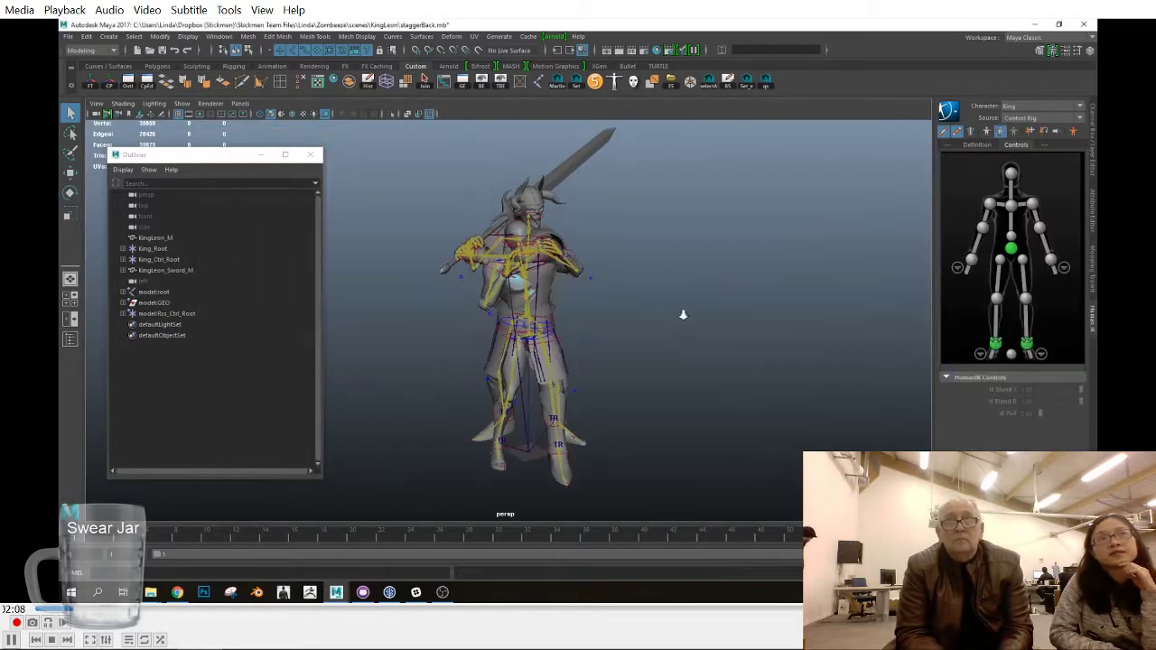
{"action": "left_click_drag", "start_coordinate": [473, 500], "coordinate": [506, 479], "text": "alt"}
{"action": "double_click", "coordinate": [75, 552]}
{"action": "type", "text": "0"}
{"action": "key", "text": "Return"}
{"action": "left_click_drag", "start_coordinate": [616, 399], "coordinate": [457, 392], "text": "alt"}
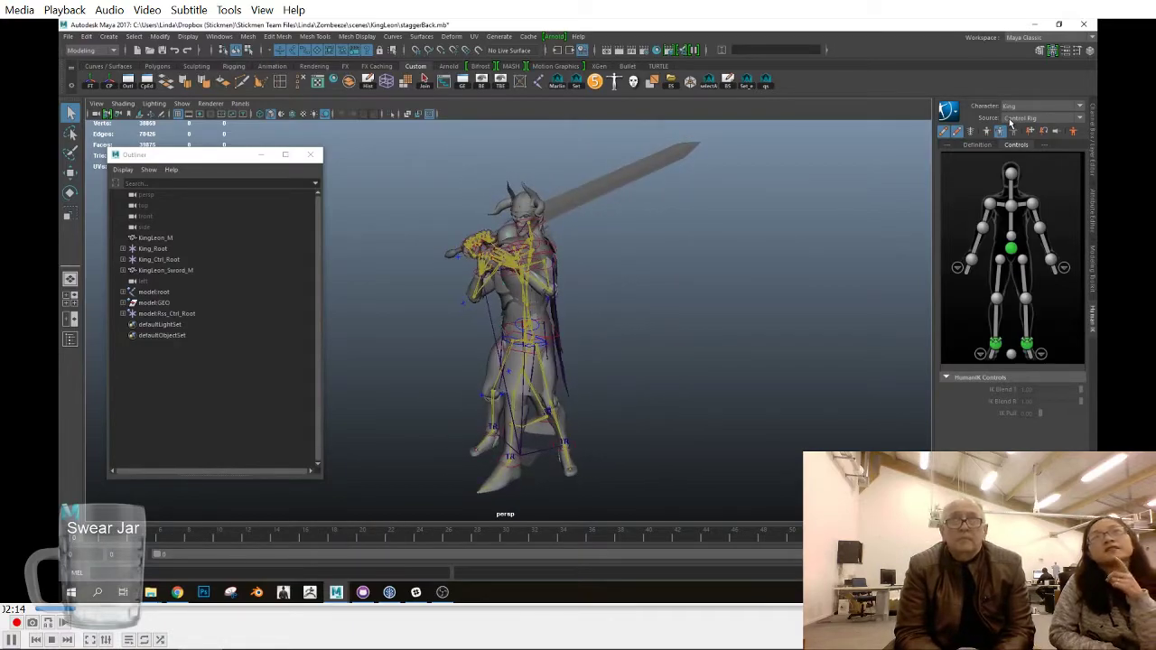
Set the King character's HumanIK source to model:Rss and scrub the timeline to preview the retargeted motion
{"action": "left_click", "coordinate": [1011, 119]}
{"action": "left_click", "coordinate": [1025, 140]}
{"action": "left_click_drag", "start_coordinate": [587, 361], "coordinate": [645, 358], "text": "alt"}
{"action": "mouse_move", "coordinate": [361, 540]}
{"action": "left_mouse_down"}
{"action": "mouse_move", "coordinate": [477, 557]}
{"action": "mouse_move", "coordinate": [831, 553]}
{"action": "left_mouse_up"}
Switch to the other open Maya scene to check it, and return to the staggerBack.mb window
{"action": "left_click", "coordinate": [335, 592]}
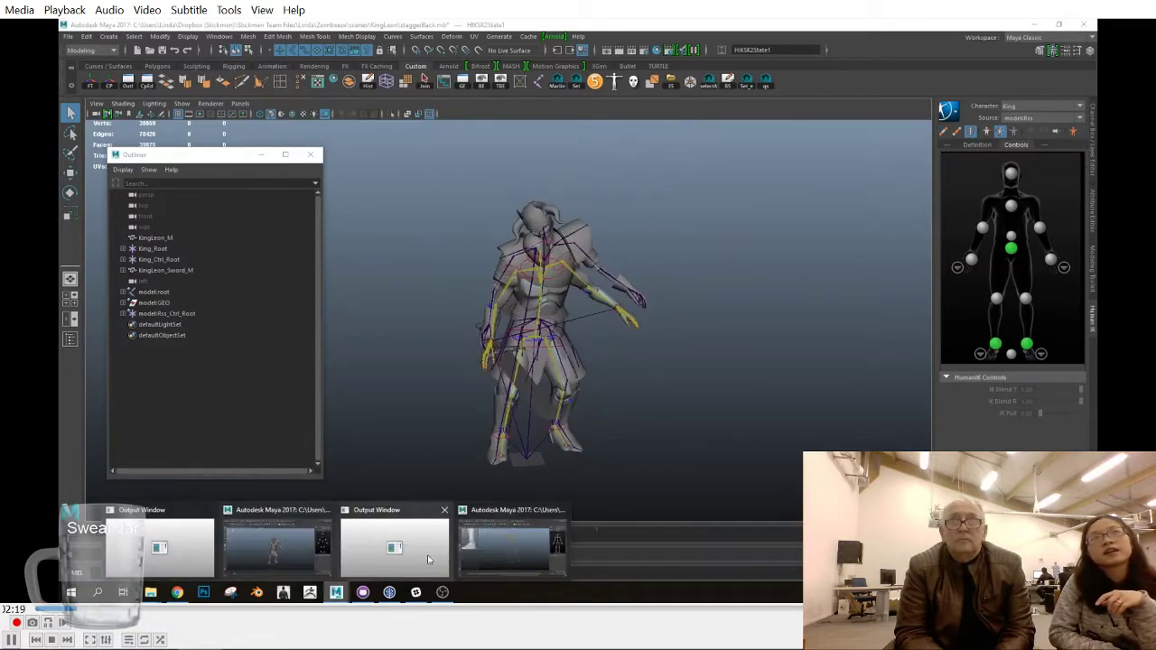
{"action": "left_click", "coordinate": [250, 560]}
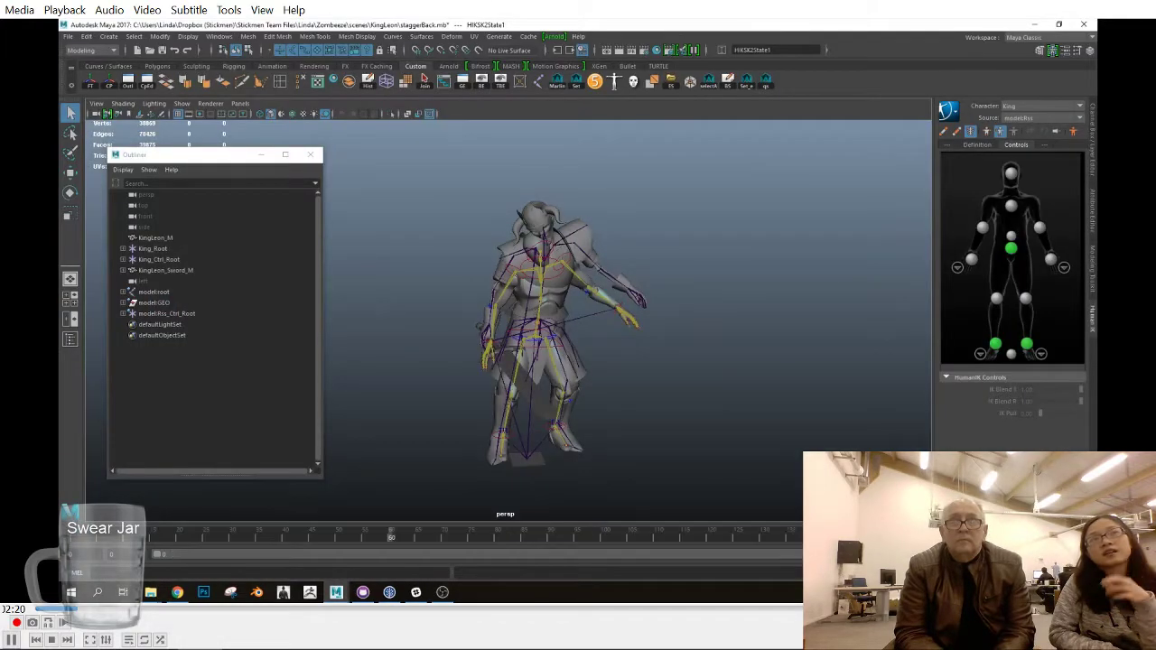
{"action": "left_click", "coordinate": [336, 593]}
{"action": "left_click", "coordinate": [446, 546]}
{"action": "left_click", "coordinate": [1088, 553]}
{"action": "left_click", "coordinate": [748, 352]}
{"action": "left_click", "coordinate": [1065, 228]}
{"action": "left_click", "coordinate": [335, 592]}
{"action": "left_click", "coordinate": [250, 560]}
Scrub through the retargeted animation and bake it to the King character's control rig
{"action": "left_click_drag", "start_coordinate": [76, 541], "coordinate": [903, 558]}
{"action": "left_click", "coordinate": [1021, 118]}
{"action": "left_click", "coordinate": [952, 111]}
{"action": "mouse_move", "coordinate": [974, 174]}
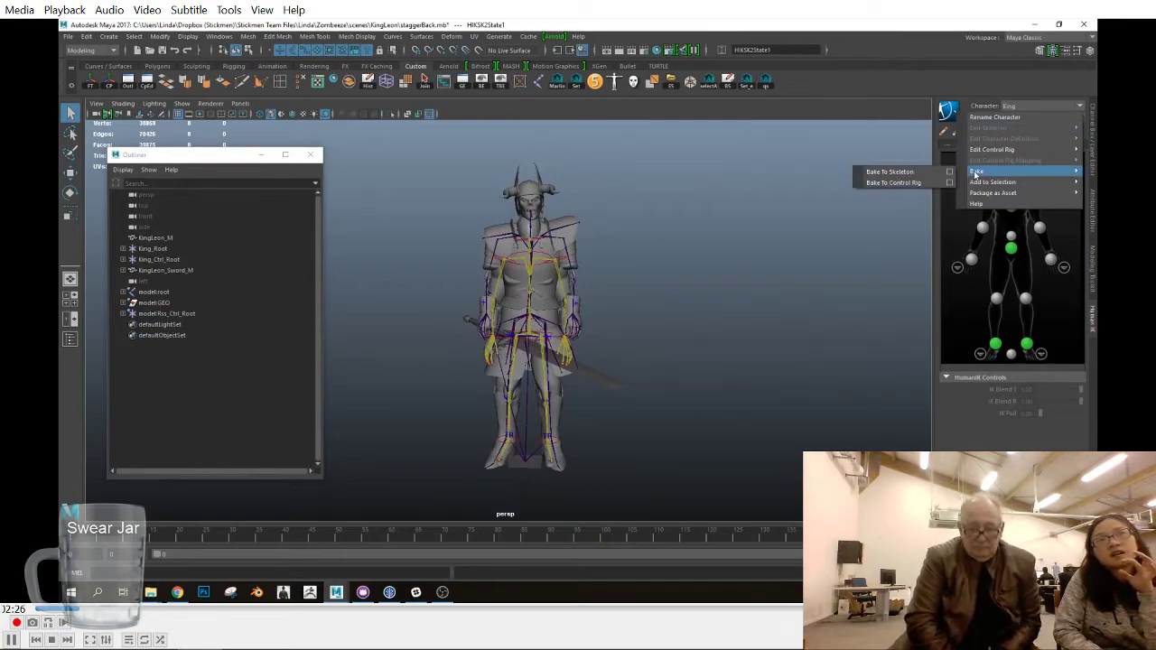
{"action": "left_click", "coordinate": [912, 183]}
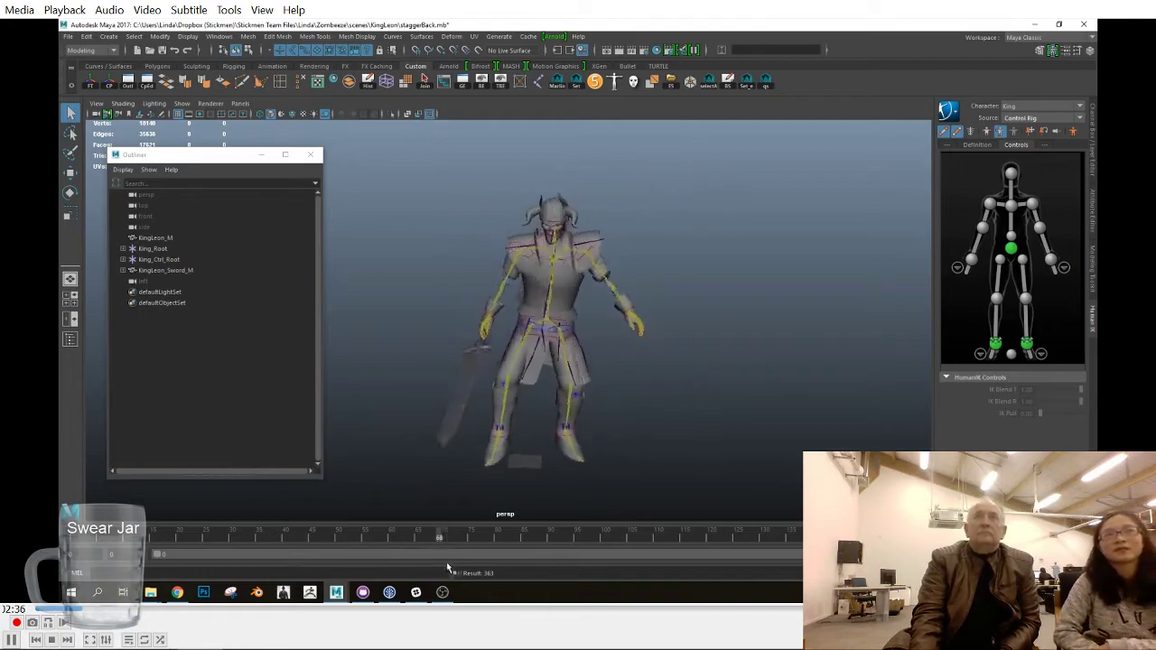
Stop playback and scrub through the baked animation to examine where the stagger motion should end
{"action": "key", "text": "Escape"}
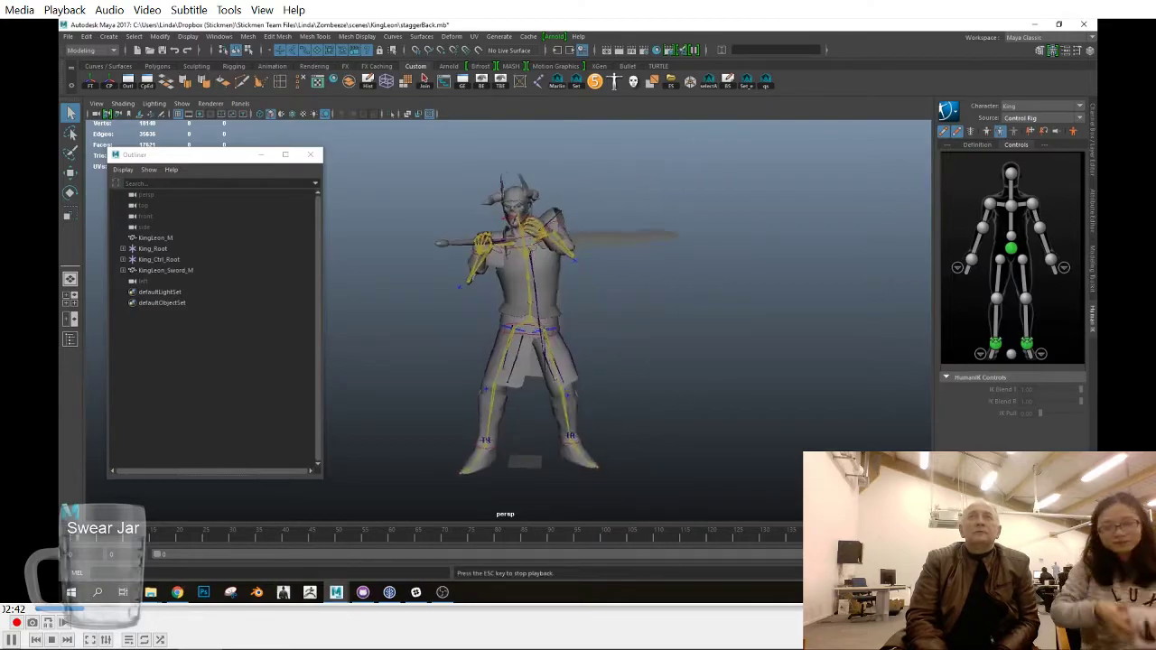
{"action": "left_click_drag", "start_coordinate": [463, 553], "coordinate": [359, 566]}
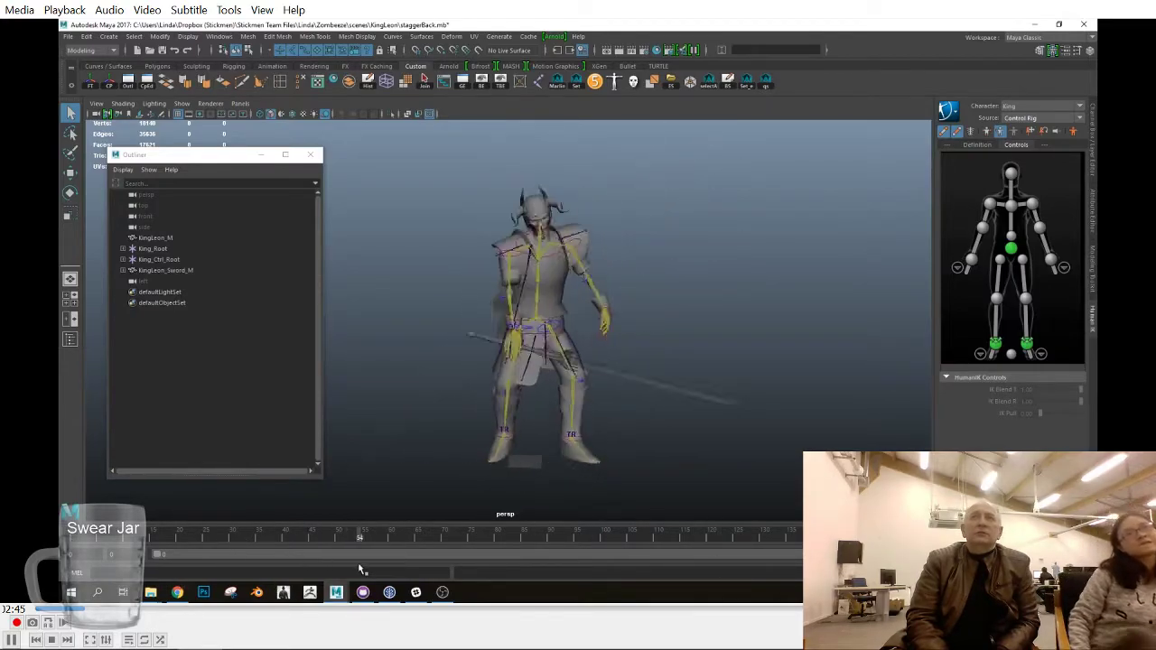
{"action": "mouse_move", "coordinate": [546, 582]}
{"action": "left_mouse_down"}
{"action": "mouse_move", "coordinate": [431, 582]}
{"action": "mouse_move", "coordinate": [412, 570]}
{"action": "left_mouse_up"}
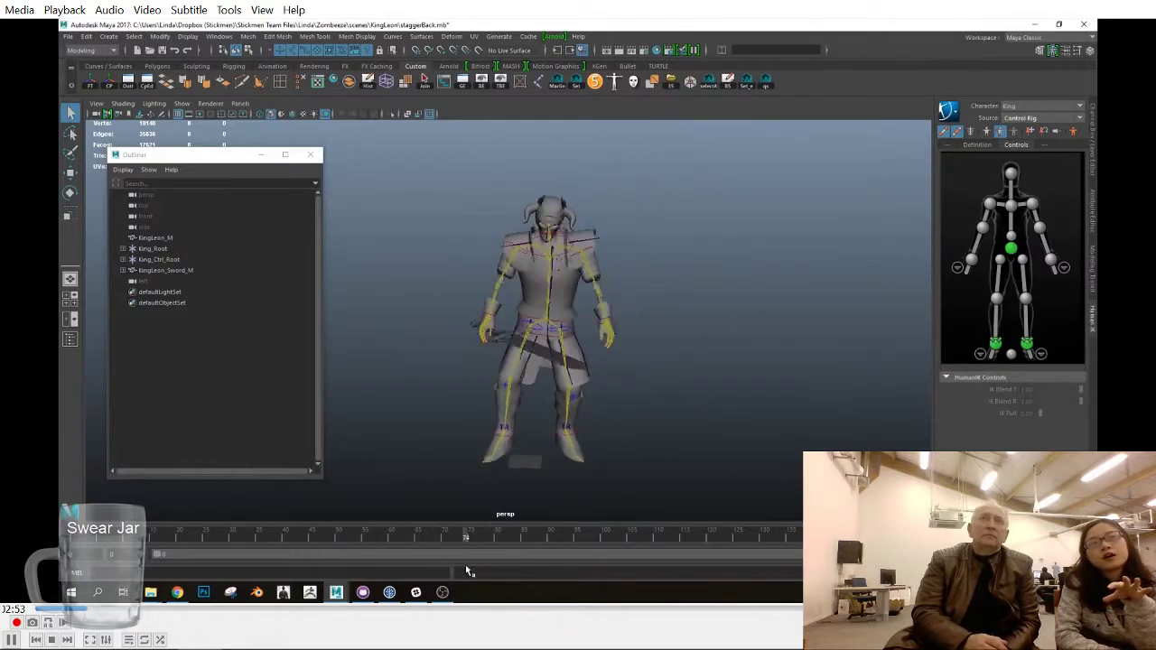
{"action": "mouse_move", "coordinate": [429, 556]}
{"action": "left_mouse_down"}
{"action": "mouse_move", "coordinate": [359, 544]}
{"action": "mouse_move", "coordinate": [505, 549]}
{"action": "left_mouse_up"}
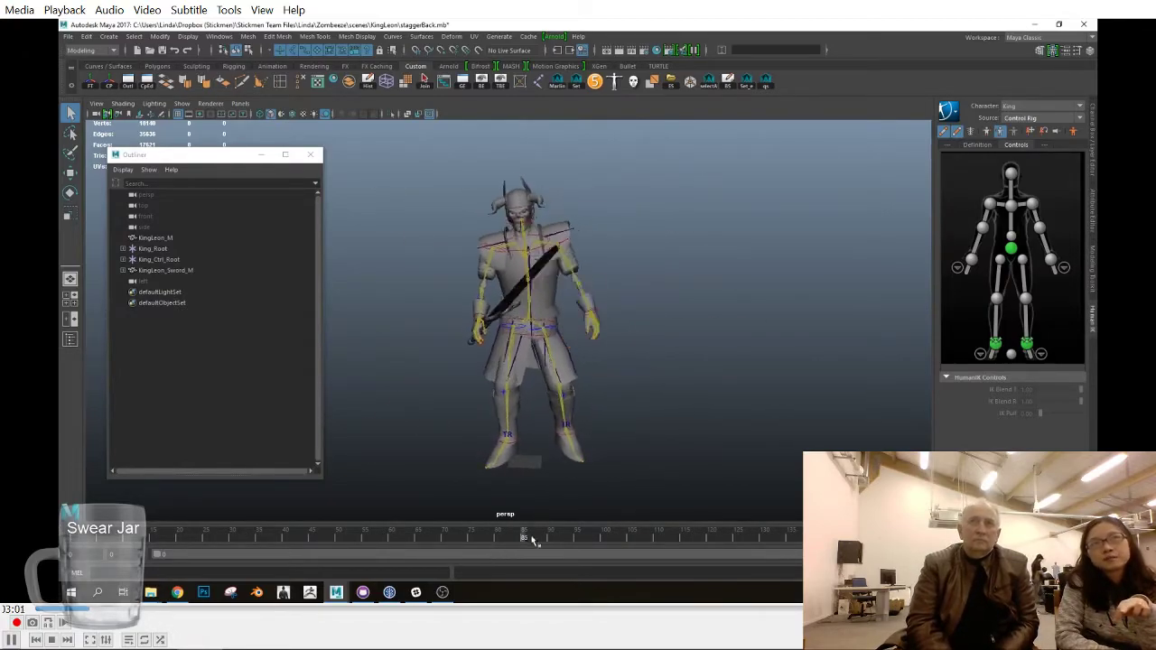
Delete the King control rig's animation keys after frame 80 in the Graph Editor
{"action": "left_click", "coordinate": [462, 81]}
{"action": "left_click_drag", "start_coordinate": [554, 271], "coordinate": [1028, 270]}
{"action": "scroll", "coordinate": [973, 237], "scroll_direction": "up", "scroll_amount": 5}
{"action": "left_click_drag", "start_coordinate": [972, 237], "coordinate": [521, 361]}
{"action": "key", "text": "Delete"}
{"action": "left_click", "coordinate": [1013, 152]}
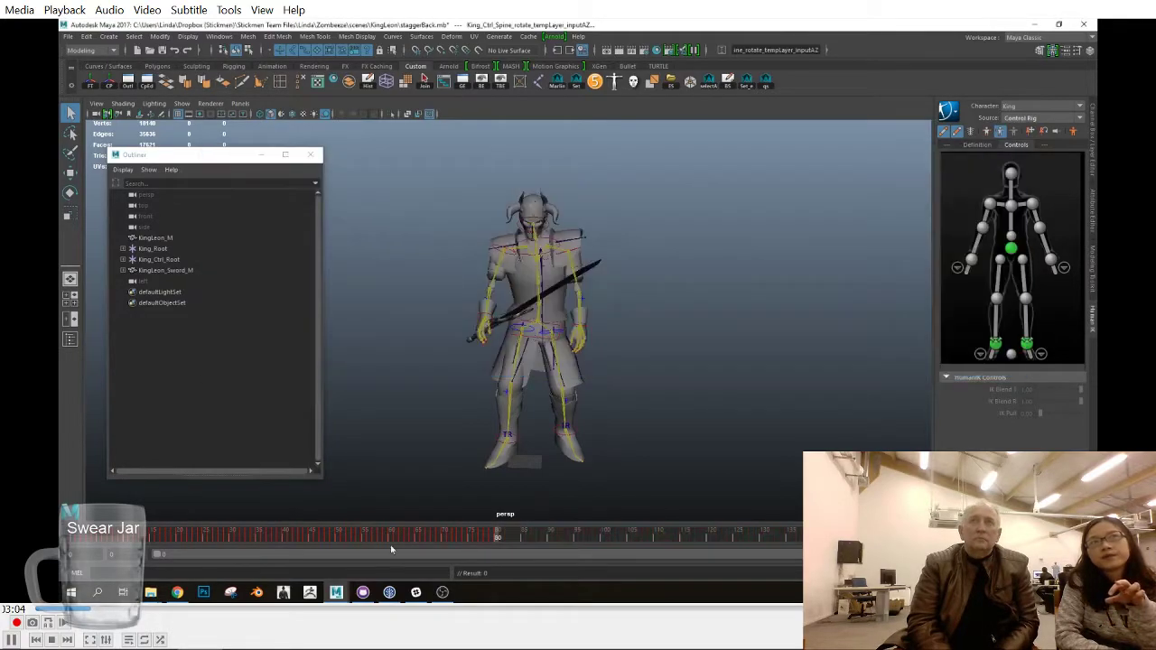
Set the playback range to run from frame -1 to frame 80
{"action": "key", "text": "Return"}
{"action": "type", "text": "80"}
{"action": "key", "text": "Return"}
{"action": "left_click", "coordinate": [75, 536]}
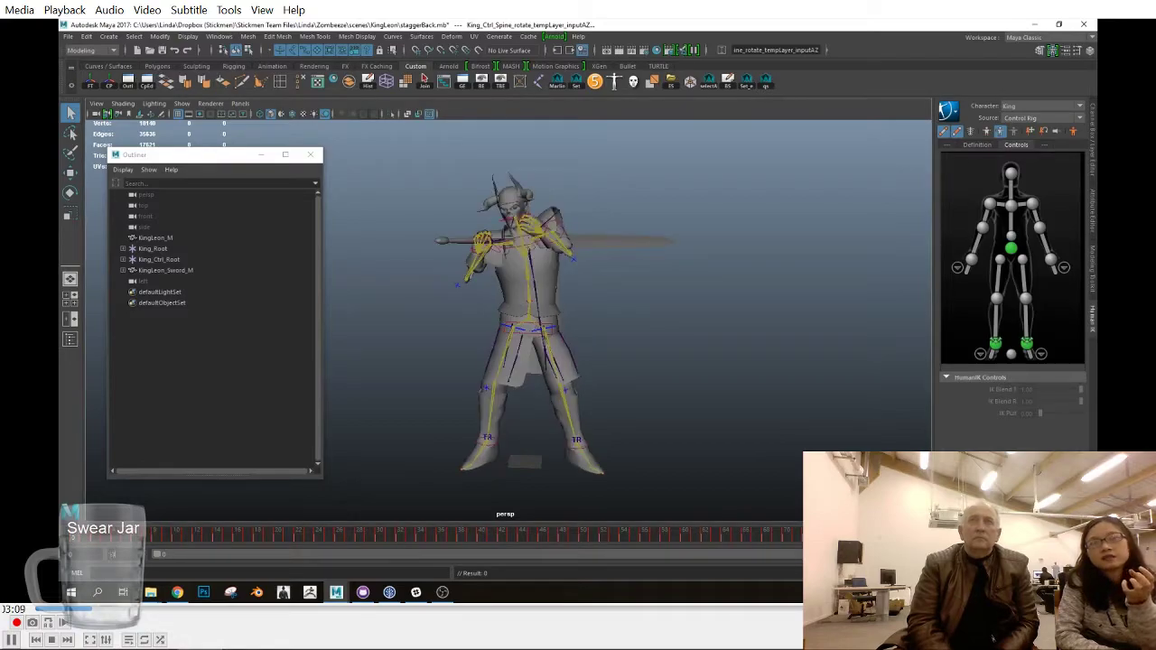
{"action": "key", "text": "Return"}
{"action": "mouse_move", "coordinate": [533, 336]}
{"action": "left_mouse_down", "text": "alt"}
{"action": "mouse_move", "coordinate": [521, 402]}
{"action": "mouse_move", "coordinate": [519, 336]}
{"action": "left_mouse_up", "text": "alt"}
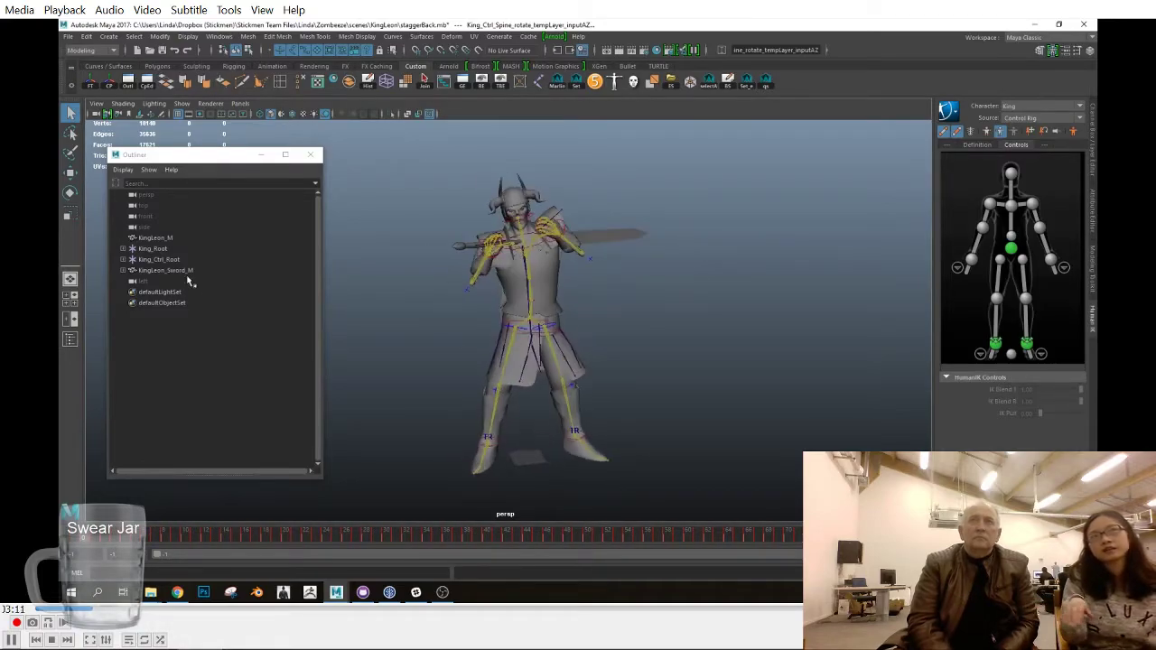
Save the scene under the new name staggerBack_1.mb
{"action": "left_click", "coordinate": [68, 36]}
{"action": "left_click", "coordinate": [100, 88]}
{"action": "type", "text": "1.mb"}
{"action": "key", "text": "Return"}
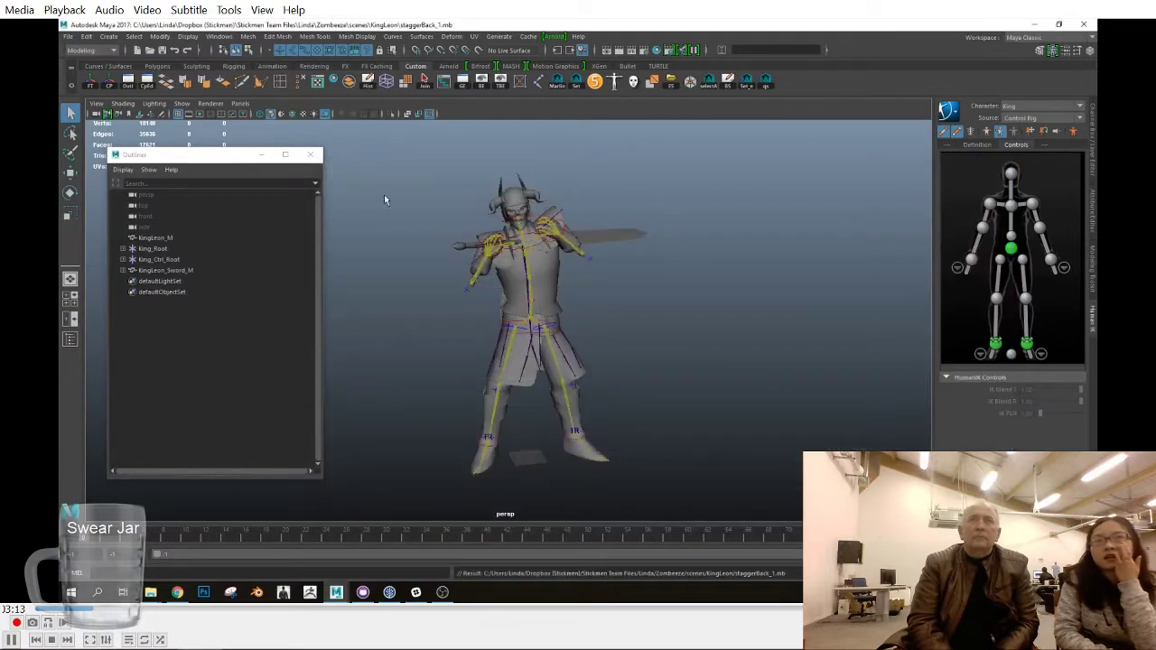
Open the fight pose scene pose_fight.mb from the KingLeon scenes folder
{"action": "left_click", "coordinate": [67, 36]}
{"action": "left_click", "coordinate": [100, 67]}
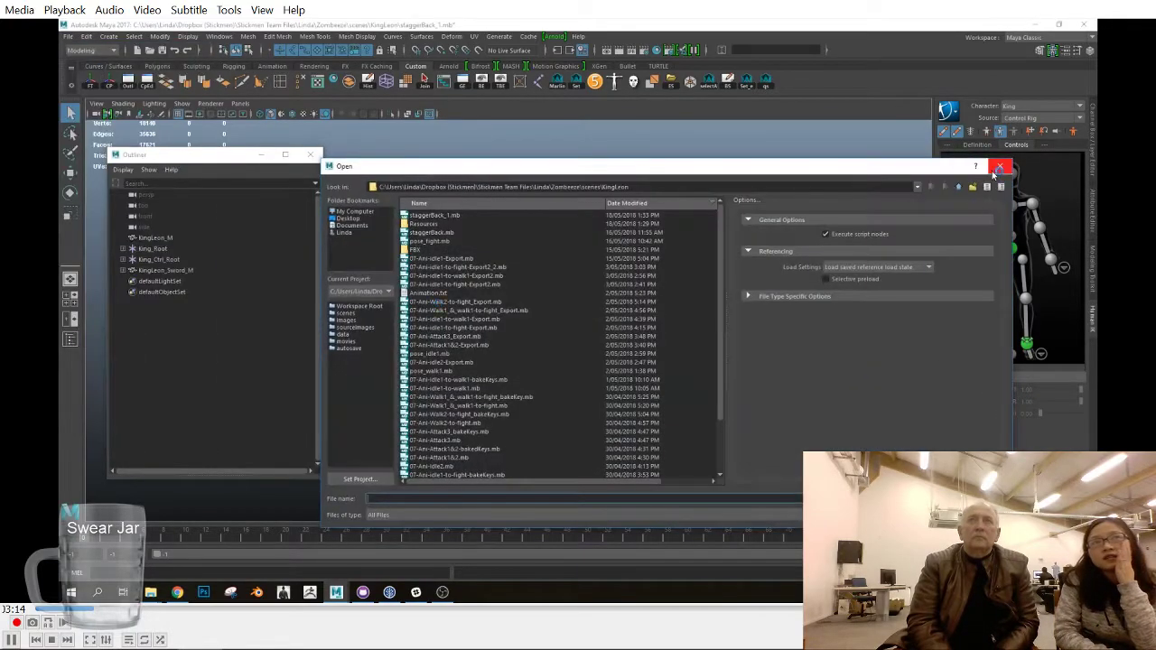
{"action": "scroll", "coordinate": [662, 394], "scroll_direction": "down", "scroll_amount": 3}
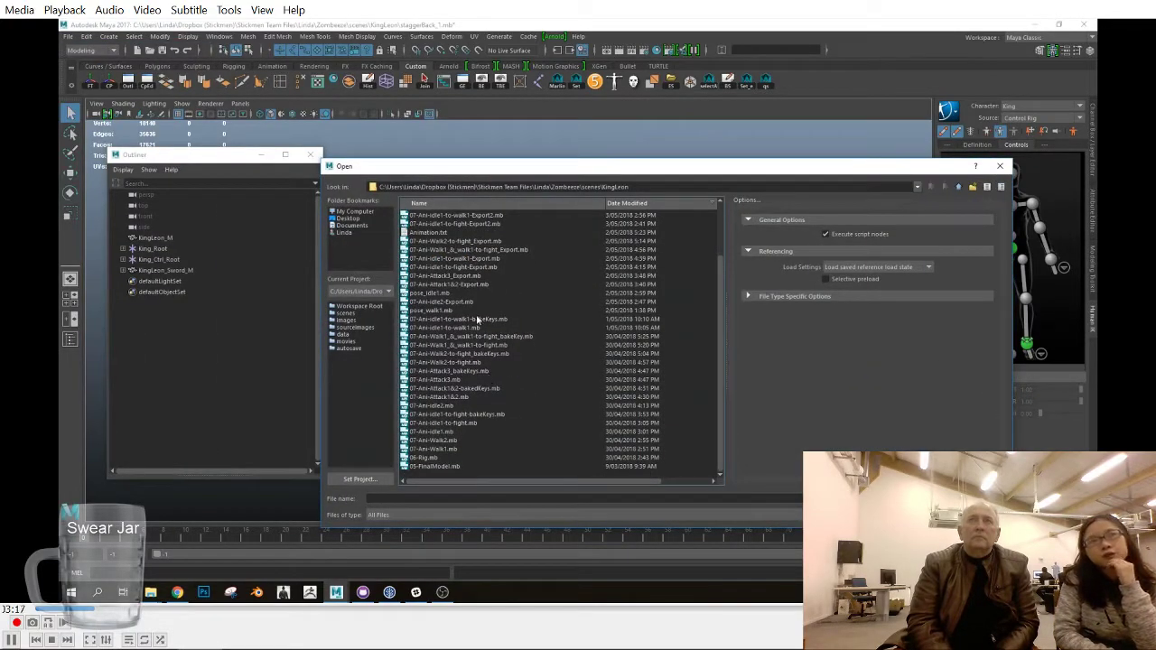
{"action": "scroll", "coordinate": [477, 319], "scroll_direction": "up", "scroll_amount": 3}
{"action": "double_click", "coordinate": [459, 234]}
{"action": "left_click", "coordinate": [582, 311]}
{"action": "left_click_drag", "start_coordinate": [582, 311], "coordinate": [635, 370], "text": "alt"}
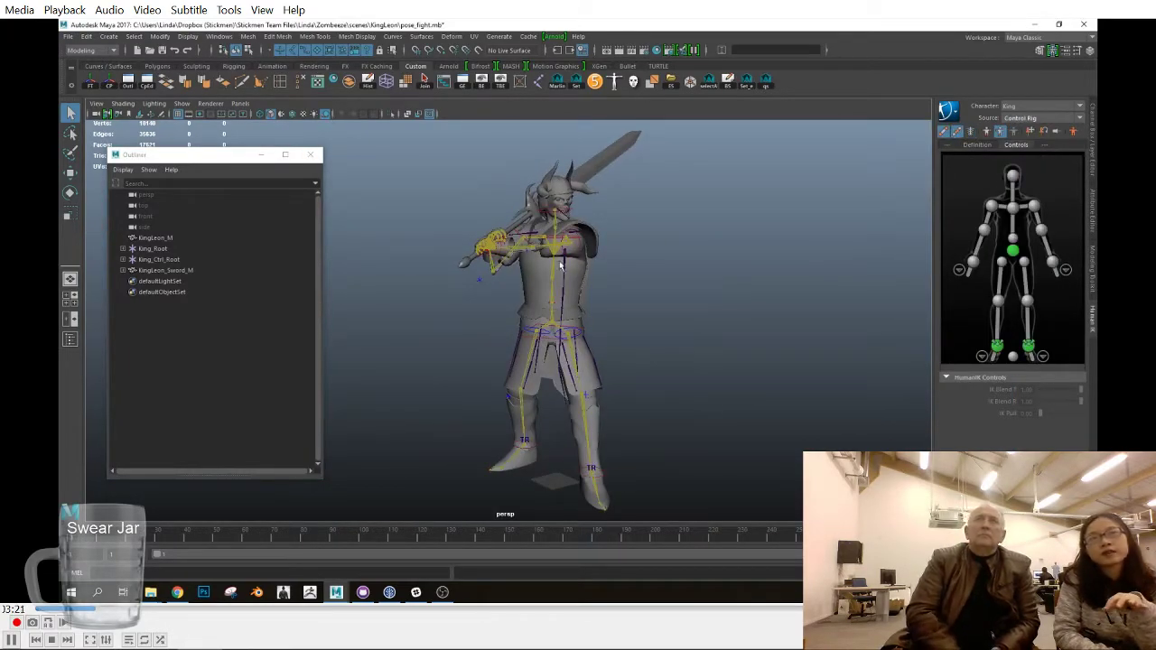
Select all control rig effectors in the fight pose, start the range at frame -2 and copy the key at frame 1
{"action": "left_click_drag", "start_coordinate": [542, 318], "coordinate": [524, 346]}
{"action": "left_click_drag", "start_coordinate": [657, 284], "coordinate": [663, 268], "text": "alt"}
{"action": "left_click", "coordinate": [710, 83]}
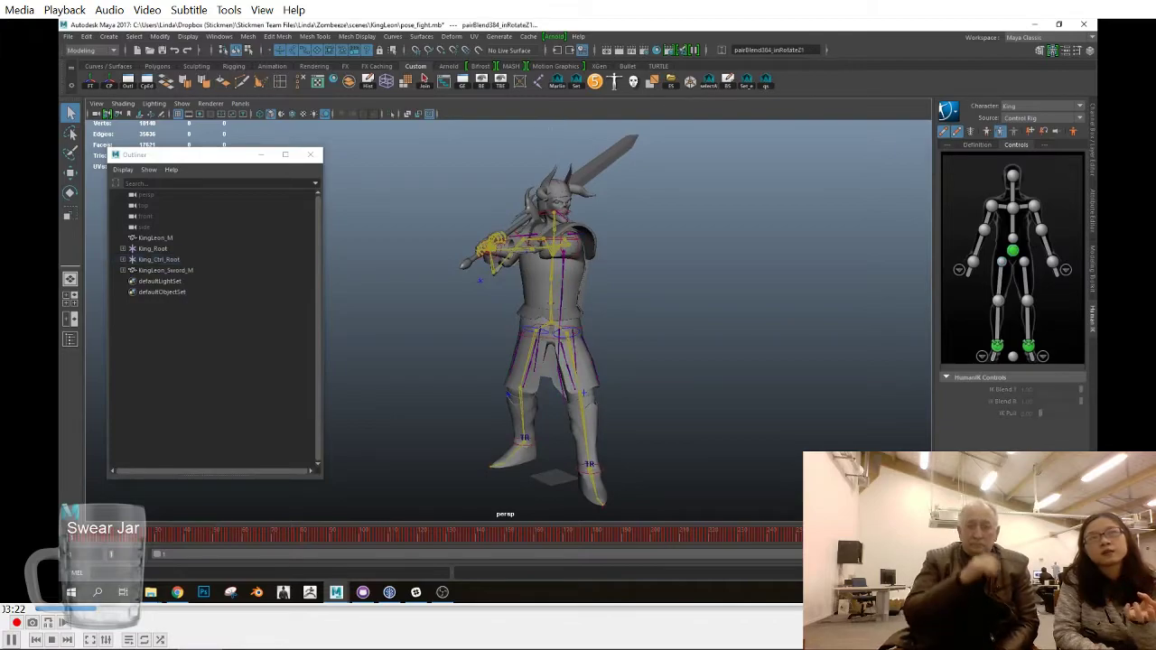
{"action": "key", "text": "Return"}
{"action": "right_click", "coordinate": [180, 536]}
{"action": "left_click", "coordinate": [210, 387]}
Paste the copied fight pose key at frames 0 and -1
{"action": "left_click", "coordinate": [153, 542]}
{"action": "right_click", "coordinate": [150, 535]}
{"action": "left_click", "coordinate": [281, 402]}
{"action": "left_click", "coordinate": [119, 539]}
{"action": "right_click", "coordinate": [120, 539]}
{"action": "left_click", "coordinate": [256, 408]}
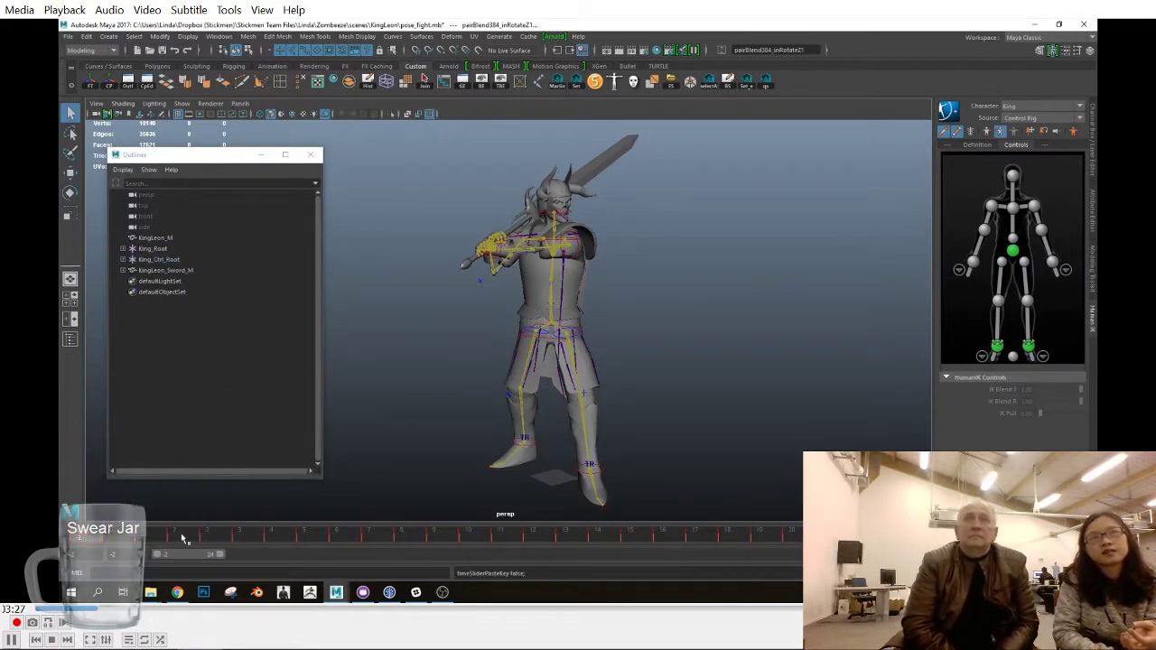
Reopen staggerBack_1.mb and bring in pose_fight.mb as a reference
{"action": "left_click", "coordinate": [69, 37]}
{"action": "left_click", "coordinate": [89, 60]}
{"action": "double_click", "coordinate": [487, 223]}
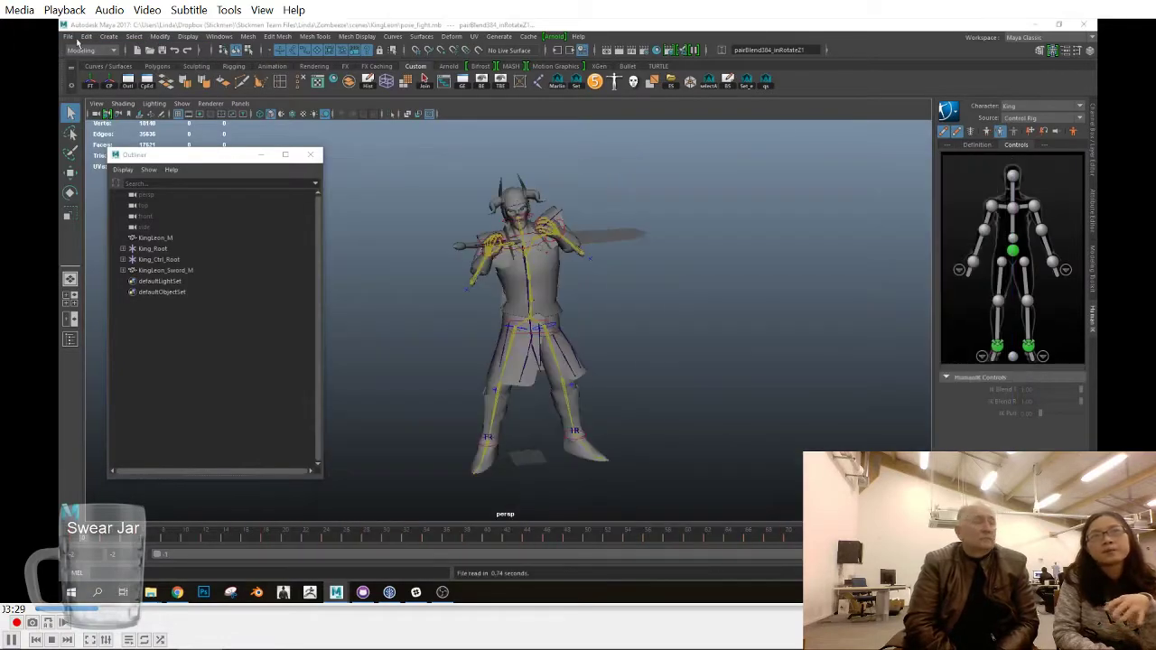
{"action": "key", "text": "ctrl+r"}
{"action": "double_click", "coordinate": [426, 216]}
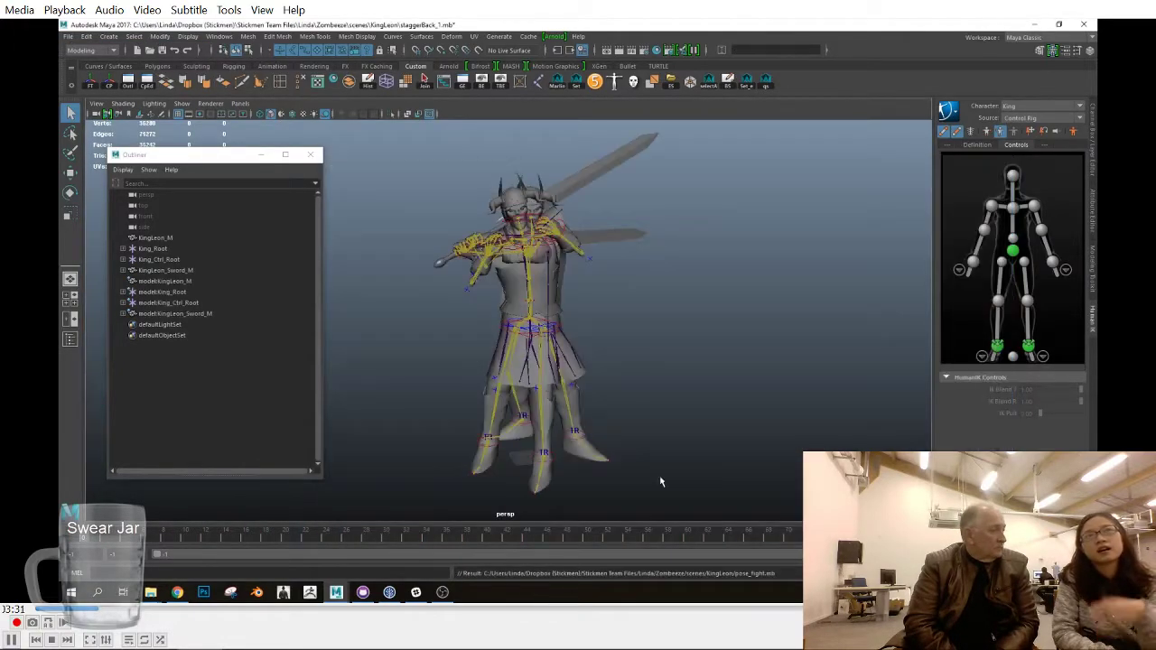
Limit the visible time range to frames -1 to 9 and hide the polygon meshes in the viewport
{"action": "left_click", "coordinate": [83, 539]}
{"action": "left_click_drag", "start_coordinate": [889, 554], "coordinate": [240, 555]}
{"action": "left_click_drag", "start_coordinate": [533, 307], "coordinate": [496, 339], "text": "alt"}
{"action": "scroll", "coordinate": [533, 343], "scroll_direction": "up", "scroll_amount": 4}
{"action": "left_click", "coordinate": [497, 334]}
{"action": "left_click", "coordinate": [182, 104]}
{"action": "left_click", "coordinate": [201, 205]}
Transfer the referenced fight pose's hips key to the King rig's hips effector at frame -1
{"action": "left_click", "coordinate": [1091, 142]}
{"action": "left_click", "coordinate": [125, 535], "text": "shift"}
{"action": "right_click", "coordinate": [128, 536]}
{"action": "left_click", "coordinate": [191, 411]}
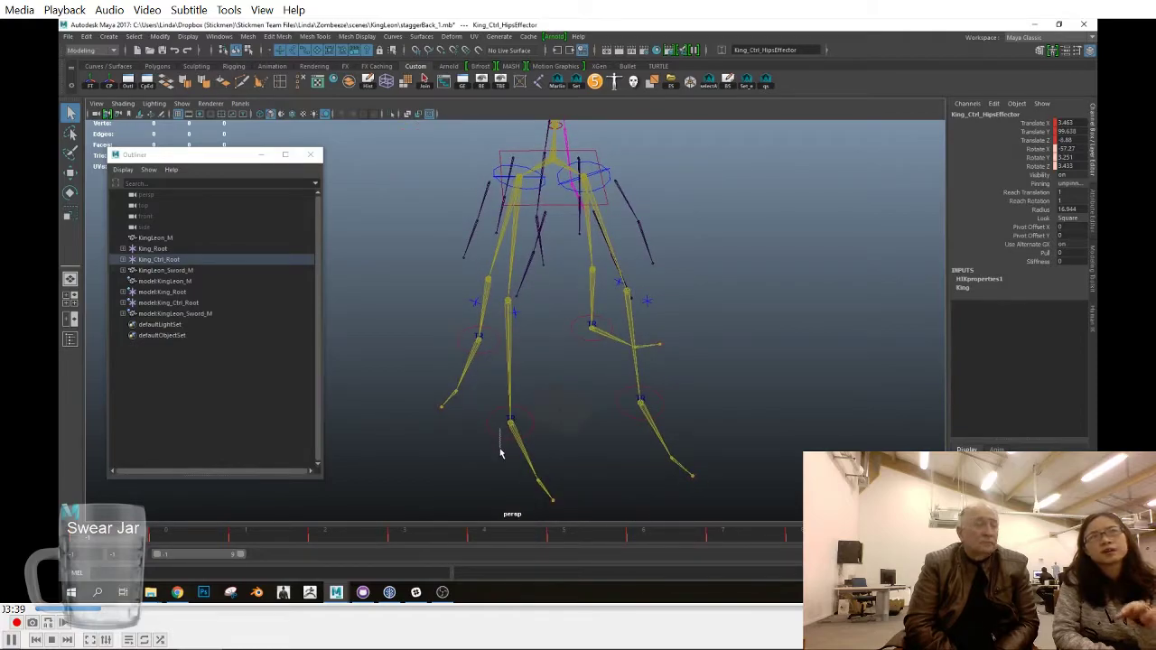
Copy the referenced rig's right ankle key and paste it onto the King rig's right ankle effector at frame -1
{"action": "left_click_drag", "start_coordinate": [500, 452], "coordinate": [500, 467]}
{"action": "left_click_drag", "start_coordinate": [476, 368], "coordinate": [485, 390]}
{"action": "right_click", "coordinate": [112, 538]}
{"action": "mouse_move", "coordinate": [134, 394]}
{"action": "left_click", "coordinate": [248, 404]}
{"action": "left_click", "coordinate": [510, 416]}
{"action": "right_click", "coordinate": [122, 535]}
{"action": "mouse_move", "coordinate": [180, 394]}
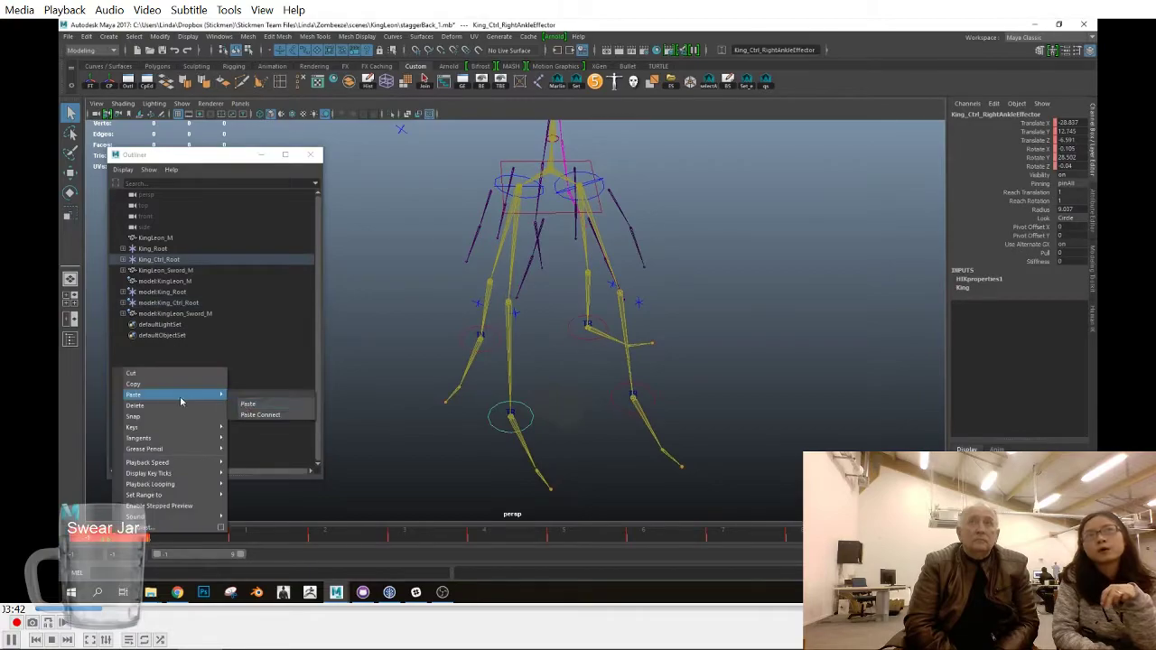
{"action": "left_click", "coordinate": [249, 404]}
Copy the referenced rig's left ankle key and paste it onto the King rig's left ankle effector at frame -1
{"action": "left_click_drag", "start_coordinate": [639, 398], "coordinate": [634, 395], "text": "alt"}
{"action": "left_click", "coordinate": [587, 335]}
{"action": "left_click", "coordinate": [630, 393]}
{"action": "right_click", "coordinate": [112, 534]}
{"action": "left_click", "coordinate": [134, 384]}
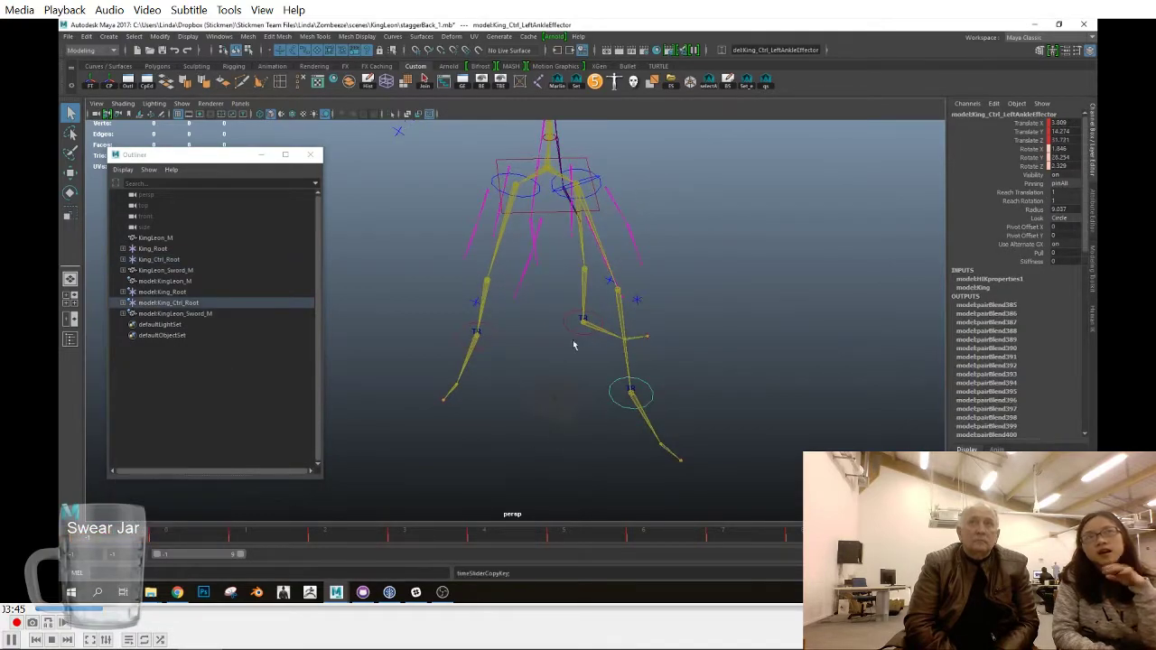
{"action": "left_click", "coordinate": [579, 336]}
{"action": "right_click", "coordinate": [107, 534]}
{"action": "mouse_move", "coordinate": [180, 404]}
{"action": "left_click", "coordinate": [248, 411]}
Copy the referenced rig's chest origin key and paste it onto the King rig's chest origin effector at frame -1
{"action": "middle_click_drag", "start_coordinate": [670, 332], "coordinate": [673, 454], "text": "alt"}
{"action": "right_click_drag", "start_coordinate": [673, 455], "coordinate": [725, 376], "text": "alt"}
{"action": "middle_click_drag", "start_coordinate": [725, 377], "coordinate": [747, 419], "text": "alt"}
{"action": "left_click", "coordinate": [590, 347]}
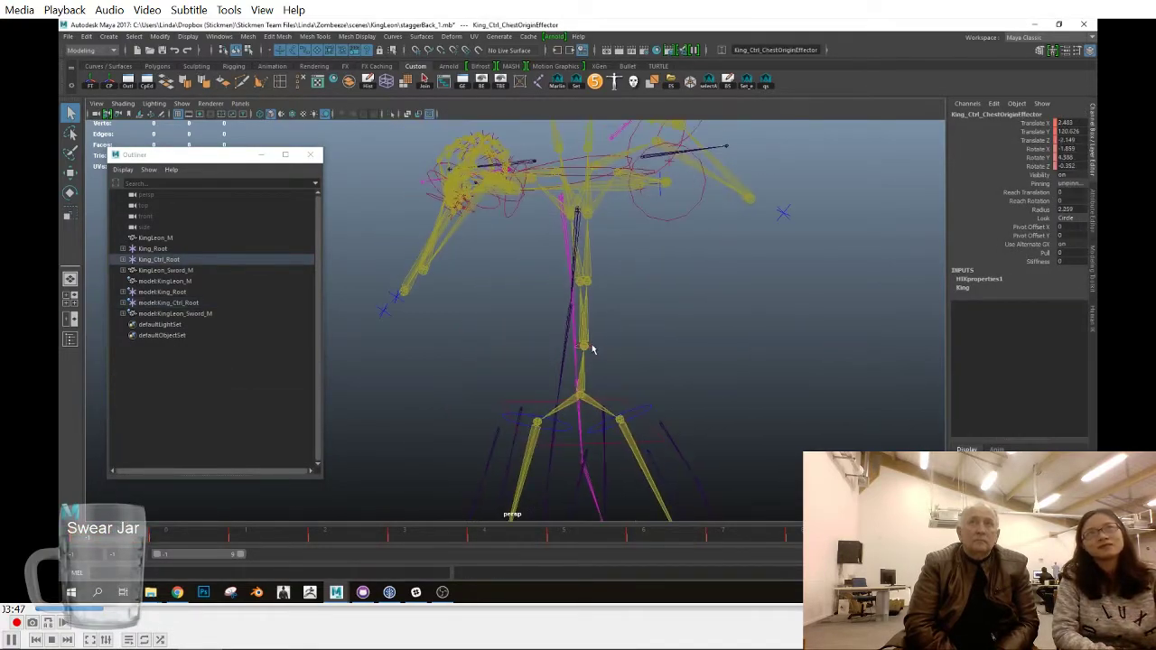
{"action": "left_click_drag", "start_coordinate": [592, 350], "coordinate": [581, 346], "text": "alt"}
{"action": "left_click", "coordinate": [581, 345]}
{"action": "right_click", "coordinate": [110, 534]}
{"action": "left_click", "coordinate": [178, 389]}
{"action": "left_click", "coordinate": [579, 343]}
{"action": "right_click", "coordinate": [101, 535]}
{"action": "mouse_move", "coordinate": [172, 397]}
{"action": "left_click", "coordinate": [254, 406]}
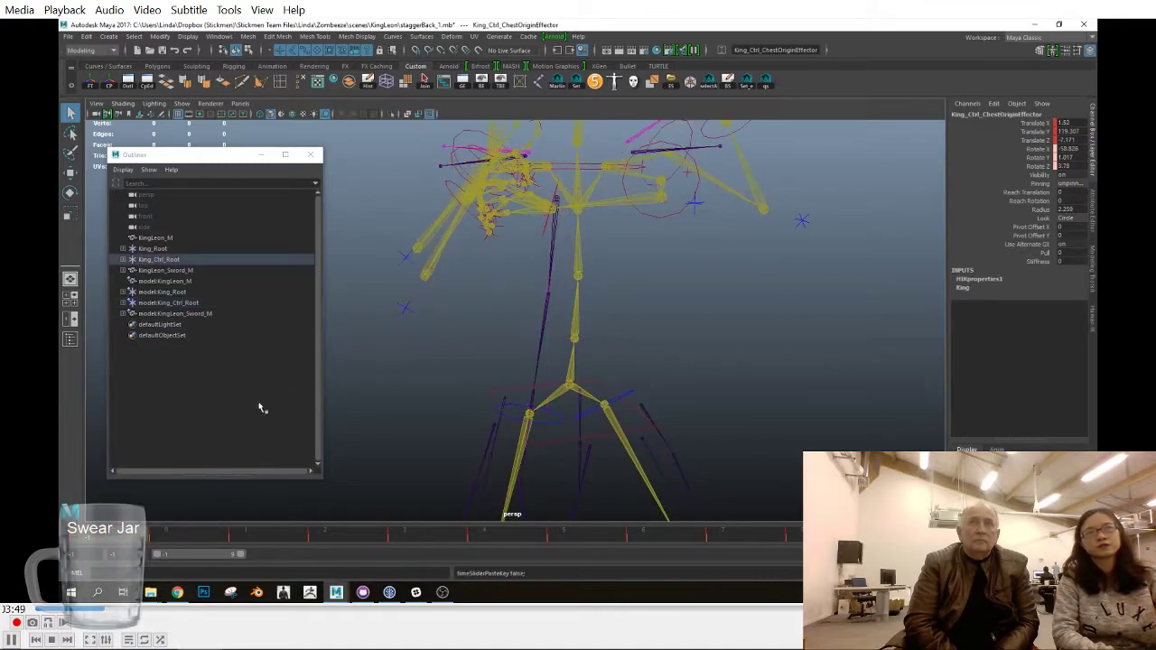
Copy the referenced rig's upper-body effector key above the chest and paste it onto the King rig's matching effector at frame -1
{"action": "middle_click_drag", "start_coordinate": [623, 222], "coordinate": [626, 320], "text": "alt"}
{"action": "left_click_drag", "start_coordinate": [626, 319], "coordinate": [621, 329], "text": "alt"}
{"action": "left_click", "coordinate": [586, 265]}
{"action": "left_click_drag", "start_coordinate": [585, 265], "coordinate": [581, 305], "text": "alt"}
{"action": "left_click", "coordinate": [536, 204]}
{"action": "left_click", "coordinate": [541, 201]}
{"action": "right_click", "coordinate": [97, 535]}
{"action": "left_click", "coordinate": [108, 388]}
{"action": "left_click", "coordinate": [533, 205]}
{"action": "right_click", "coordinate": [134, 533]}
{"action": "mouse_move", "coordinate": [190, 392]}
{"action": "left_click", "coordinate": [297, 413]}
Copy the referenced rig's left shoulder key and paste it onto the King rig's left shoulder effector at frame -1
{"action": "left_click_drag", "start_coordinate": [733, 319], "coordinate": [688, 349], "text": "alt"}
{"action": "left_click", "coordinate": [686, 271]}
{"action": "right_click", "coordinate": [129, 534]}
{"action": "left_click", "coordinate": [186, 388]}
{"action": "left_click", "coordinate": [684, 246]}
{"action": "right_click", "coordinate": [128, 536]}
{"action": "left_click", "coordinate": [260, 406]}
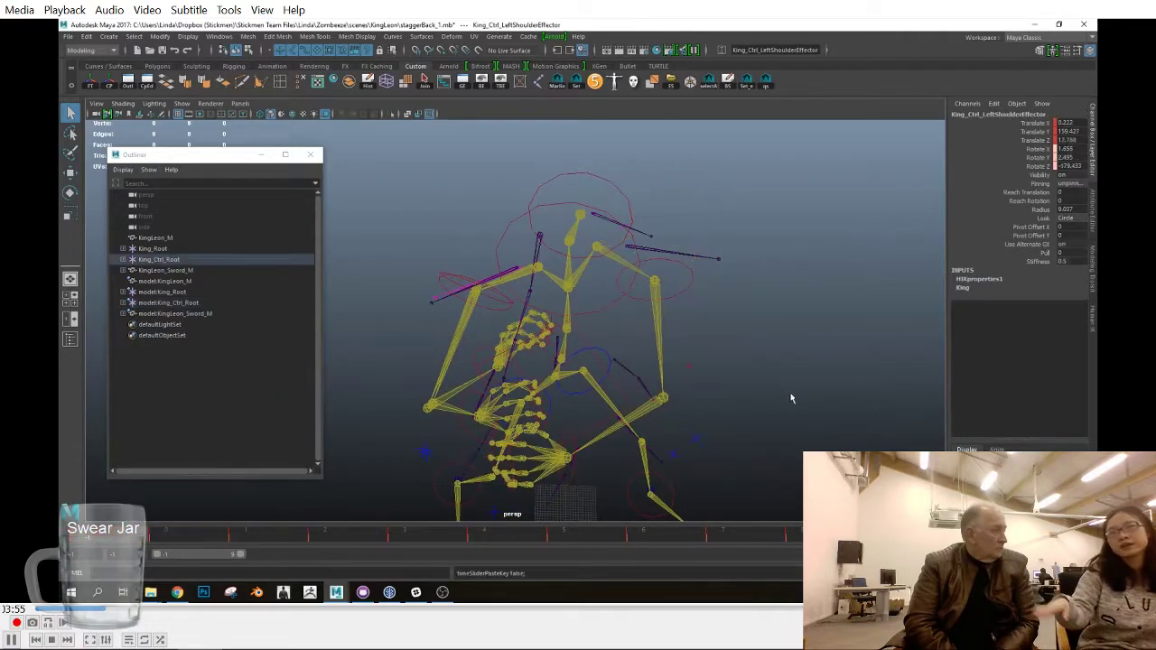
Copy the referenced rig's right shoulder key and paste it onto the King rig's right shoulder effector at frame -1
{"action": "left_click_drag", "start_coordinate": [791, 398], "coordinate": [722, 357], "text": "alt"}
{"action": "left_click", "coordinate": [457, 274]}
{"action": "left_click_drag", "start_coordinate": [587, 370], "coordinate": [555, 372], "text": "alt"}
{"action": "right_click", "coordinate": [128, 534]}
{"action": "left_click", "coordinate": [183, 388]}
{"action": "left_click", "coordinate": [491, 227]}
{"action": "right_click", "coordinate": [128, 535]}
{"action": "left_click", "coordinate": [269, 409]}
Copy the referenced rig's right ring finger key and paste it onto the King rig's matching finger effector at frame -1
{"action": "left_click_drag", "start_coordinate": [452, 362], "coordinate": [542, 364], "text": "alt"}
{"action": "scroll", "coordinate": [542, 364], "scroll_direction": "up", "scroll_amount": 8}
{"action": "left_click", "coordinate": [593, 400]}
{"action": "left_click", "coordinate": [569, 387]}
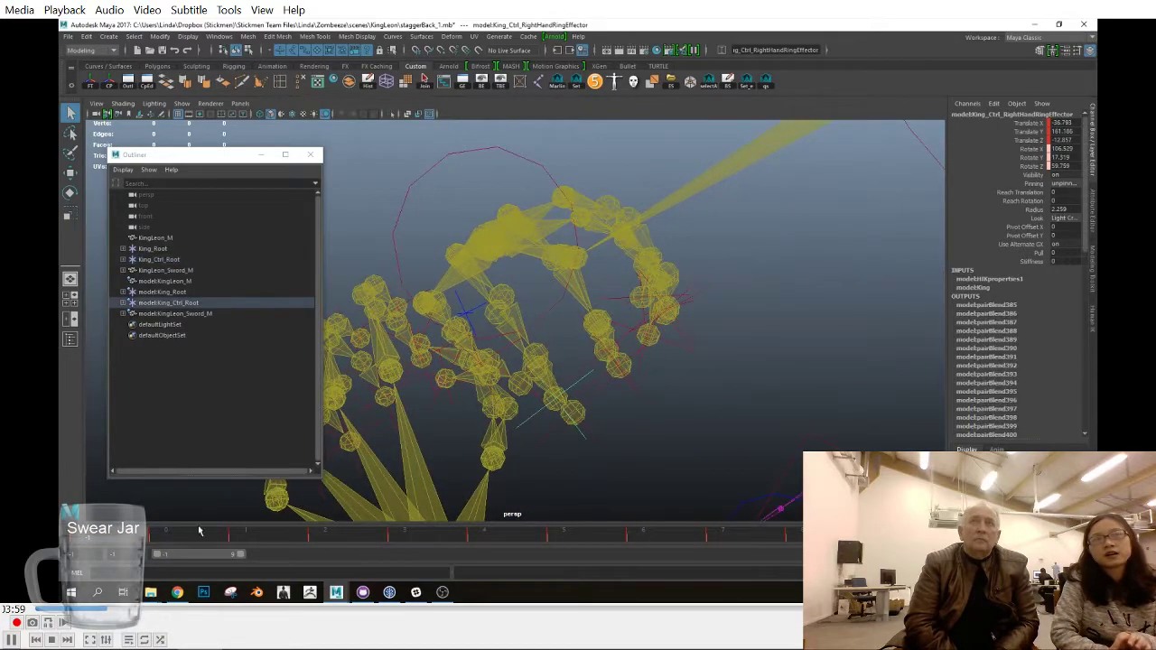
{"action": "right_click", "coordinate": [106, 539]}
{"action": "left_click", "coordinate": [157, 389]}
{"action": "left_click", "coordinate": [581, 418]}
{"action": "right_click", "coordinate": [106, 539]}
{"action": "mouse_move", "coordinate": [161, 398]}
{"action": "left_click", "coordinate": [262, 409]}
Copy the referenced rig's hips effector key and paste it onto the King rig's hips effector at frame -1
{"action": "scroll", "coordinate": [542, 370], "scroll_direction": "down", "scroll_amount": 8}
{"action": "left_click_drag", "start_coordinate": [532, 370], "coordinate": [576, 363], "text": "alt"}
{"action": "left_click", "coordinate": [1092, 320]}
{"action": "left_click", "coordinate": [1014, 151]}
{"action": "middle_click_drag", "start_coordinate": [622, 391], "coordinate": [588, 346], "text": "alt"}
{"action": "left_click", "coordinate": [587, 345]}
{"action": "left_click", "coordinate": [1091, 128]}
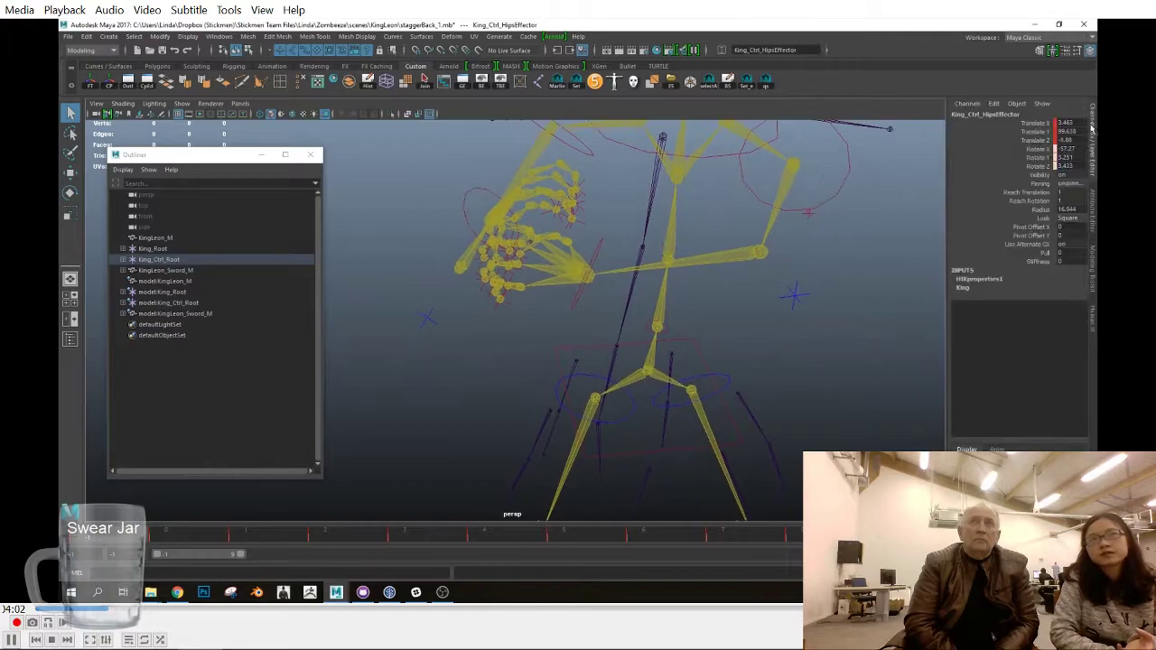
{"action": "left_click", "coordinate": [597, 342]}
{"action": "right_click", "coordinate": [111, 539]}
{"action": "left_click", "coordinate": [181, 390]}
{"action": "left_click", "coordinate": [589, 345]}
{"action": "right_click", "coordinate": [93, 537]}
{"action": "mouse_move", "coordinate": [180, 396]}
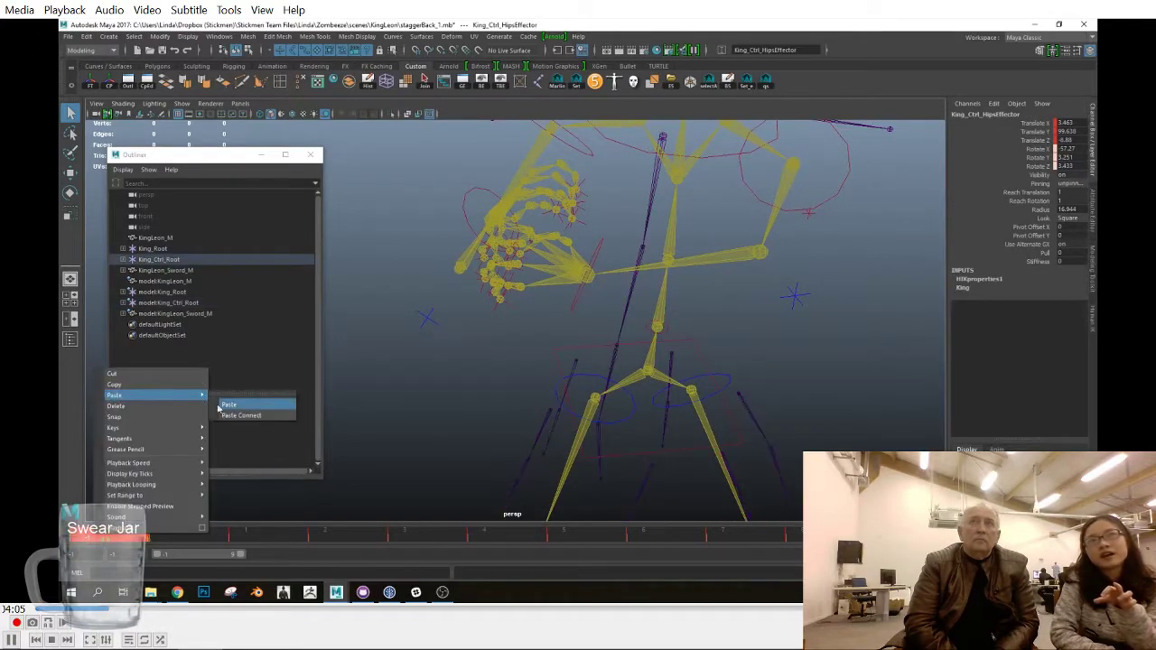
{"action": "left_click", "coordinate": [233, 406]}
Extend the playback range to frame 85 and paste the full-body starting pose from frame -1 onto that last frame
{"action": "scroll", "coordinate": [651, 388], "scroll_direction": "down", "scroll_amount": 5}
{"action": "left_click_drag", "start_coordinate": [651, 387], "coordinate": [701, 423], "text": "alt"}
{"action": "left_click", "coordinate": [1092, 320]}
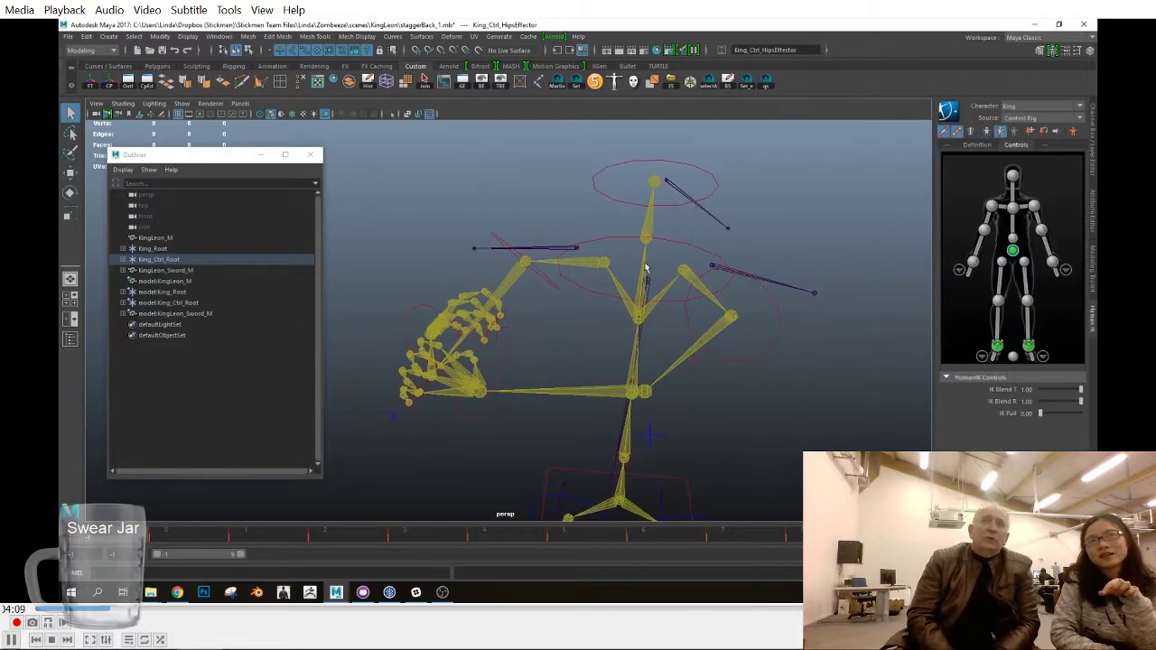
{"action": "scroll", "coordinate": [647, 269], "scroll_direction": "down", "scroll_amount": 6}
{"action": "left_click", "coordinate": [986, 132]}
{"action": "left_click_drag", "start_coordinate": [241, 554], "coordinate": [903, 554]}
{"action": "left_click", "coordinate": [944, 534]}
{"action": "right_click", "coordinate": [944, 535]}
{"action": "left_click", "coordinate": [991, 402]}
{"action": "left_click_drag", "start_coordinate": [684, 411], "coordinate": [657, 416], "text": "alt"}
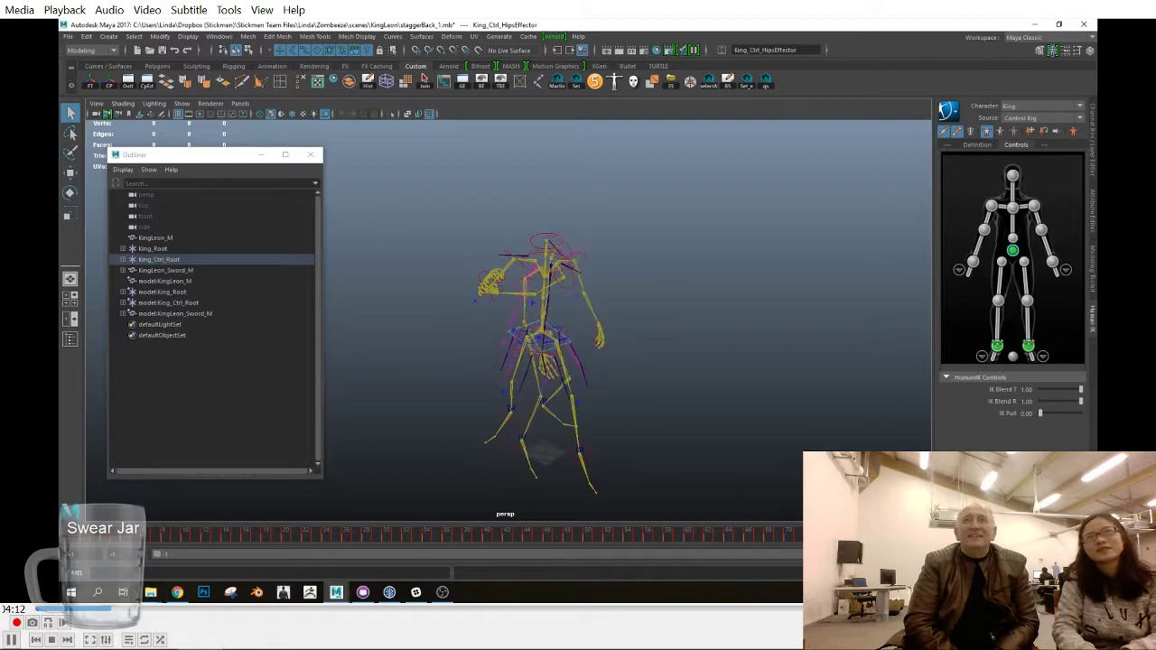
Remove the pose_fight reference from the scene and show the King's polygon meshes shaded in the perspective view
{"action": "left_click", "coordinate": [1092, 140]}
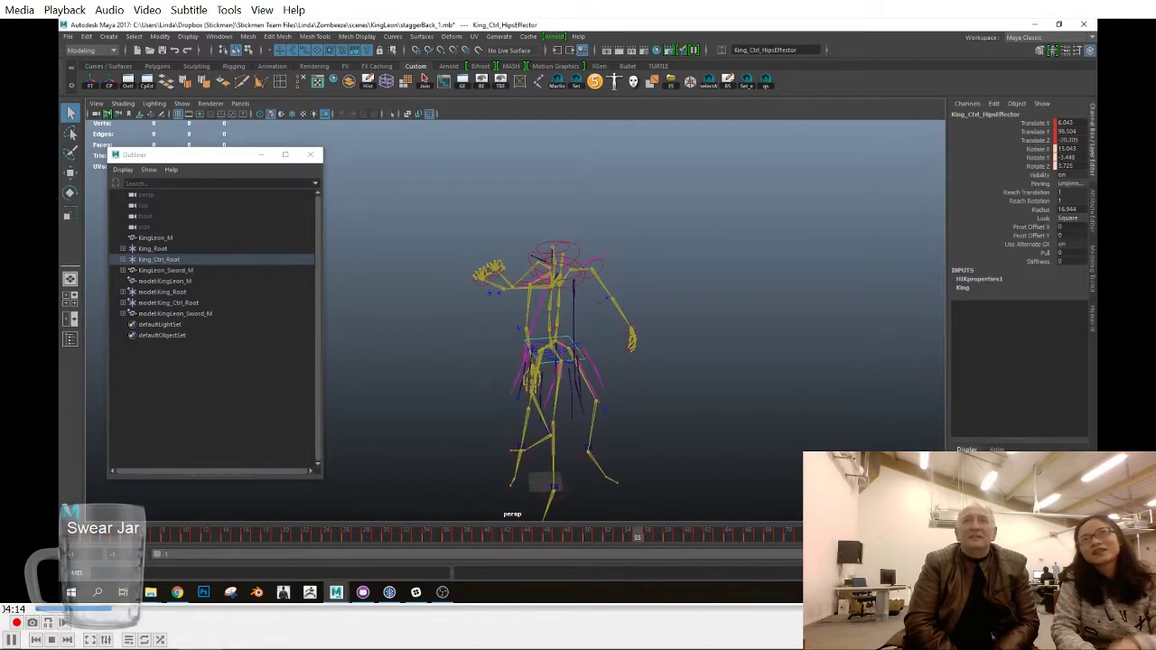
{"action": "key", "text": "ctrl+z"}
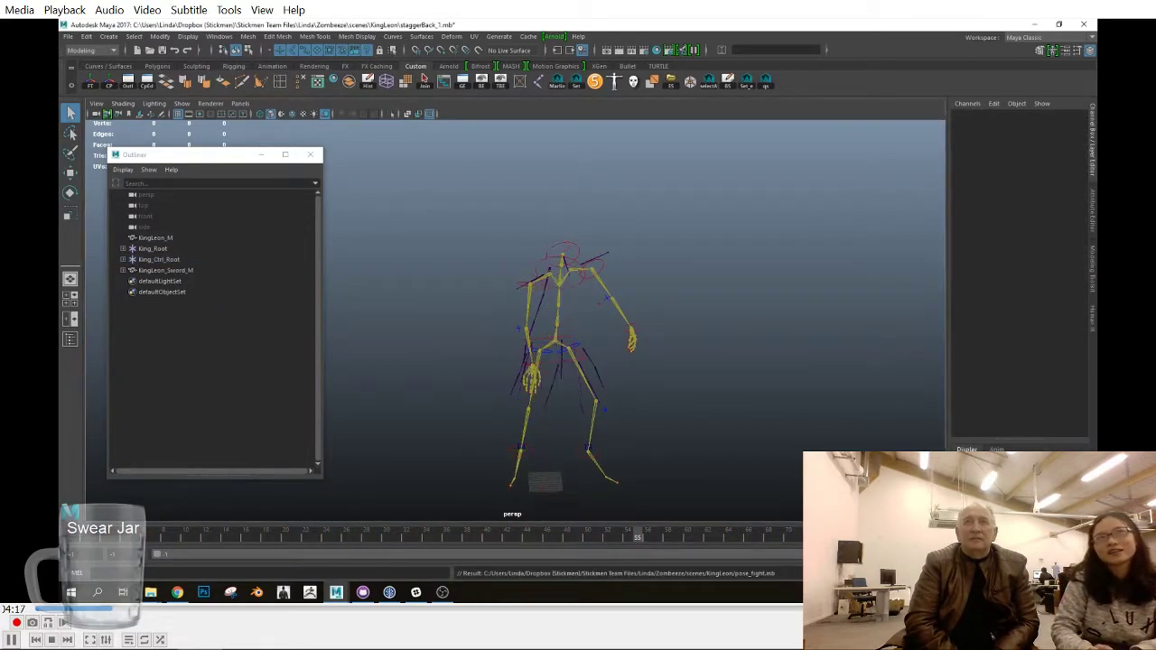
{"action": "left_click", "coordinate": [181, 104]}
{"action": "left_click", "coordinate": [198, 203]}
{"action": "key", "text": "5"}
{"action": "mouse_move", "coordinate": [748, 535]}
{"action": "left_mouse_down"}
{"action": "mouse_move", "coordinate": [766, 542]}
{"action": "mouse_move", "coordinate": [274, 516]}
{"action": "mouse_move", "coordinate": [244, 529]}
{"action": "mouse_move", "coordinate": [106, 532]}
{"action": "left_mouse_up"}
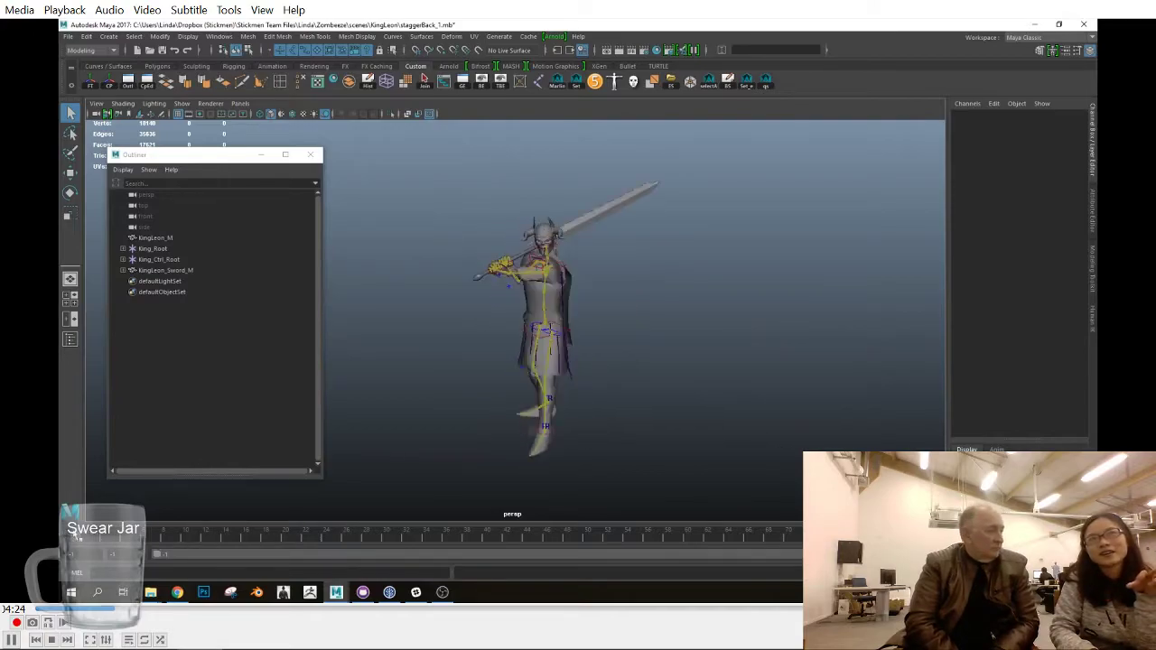
Hide the sword mesh KingLeon_Sword_M
{"action": "left_click", "coordinate": [540, 425]}
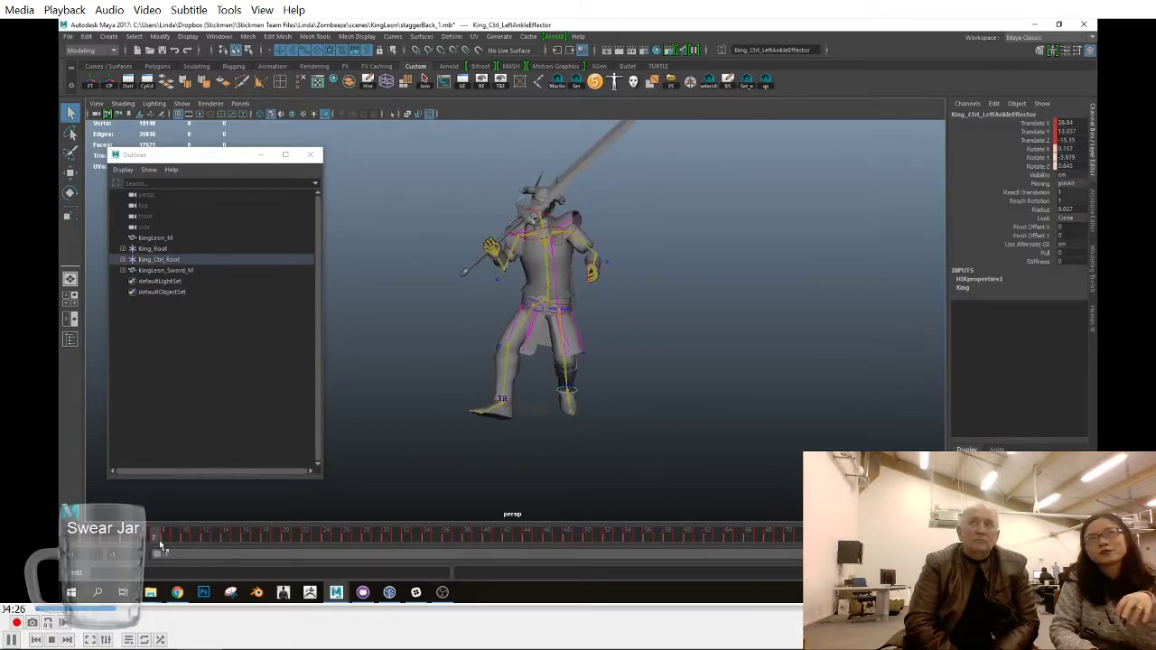
{"action": "left_click", "coordinate": [544, 207]}
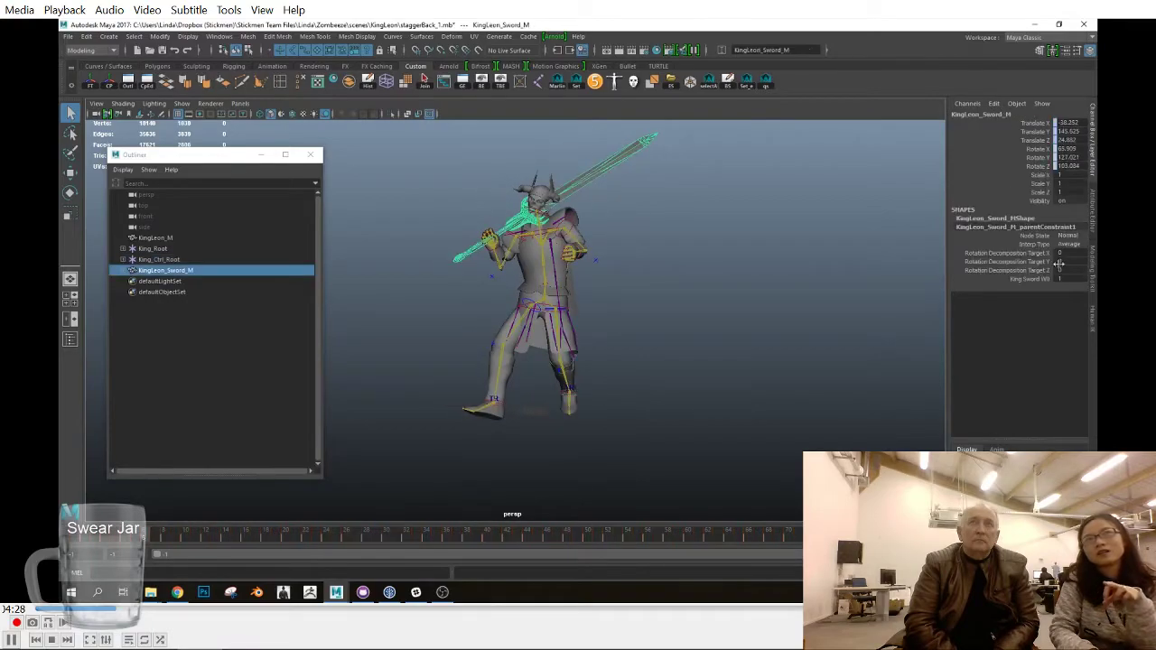
{"action": "key", "text": "ctrl+h"}
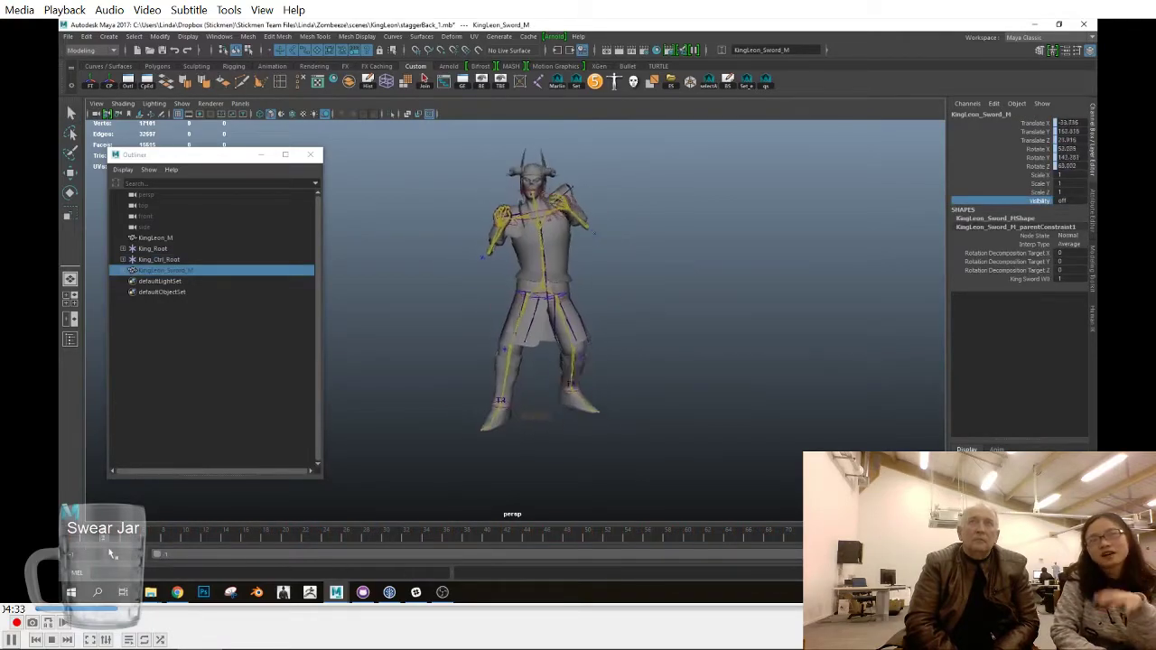
Try deleting the left ankle effector's keys just after the starting pose
{"action": "left_click", "coordinate": [582, 397]}
{"action": "scroll", "coordinate": [596, 420], "scroll_direction": "up", "scroll_amount": 5}
{"action": "left_click_drag", "start_coordinate": [239, 544], "coordinate": [74, 542]}
{"action": "right_click", "coordinate": [108, 543]}
{"action": "left_click", "coordinate": [128, 409]}
{"action": "key", "text": "ctrl+z"}
{"action": "key", "text": "ctrl+z"}
Examine the left ankle effector's animation curves and play back the hips movement out of the starting pose
{"action": "left_click", "coordinate": [462, 82]}
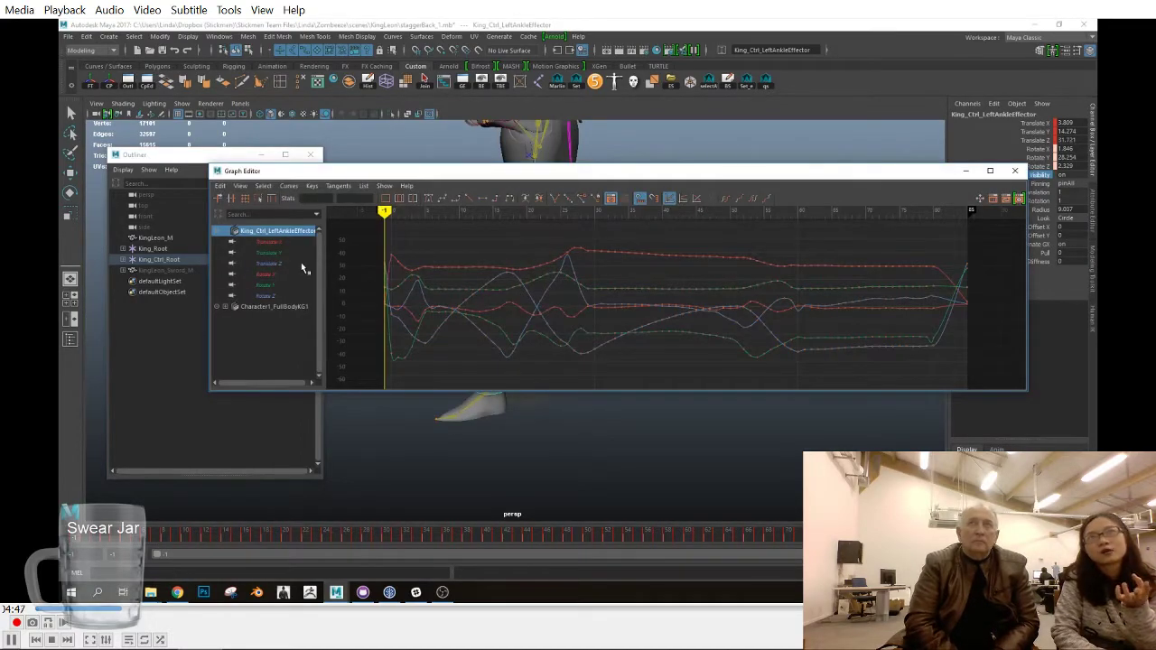
{"action": "left_click", "coordinate": [1014, 171]}
{"action": "left_click", "coordinate": [520, 224]}
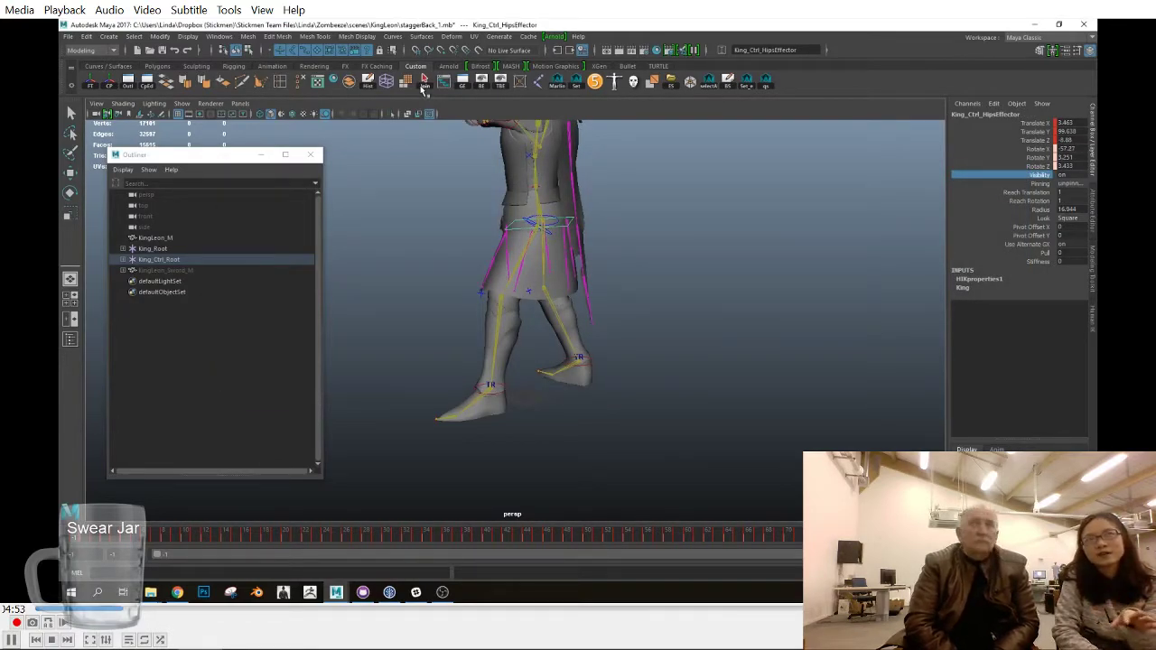
{"action": "left_click", "coordinate": [123, 259]}
{"action": "left_click", "coordinate": [123, 259]}
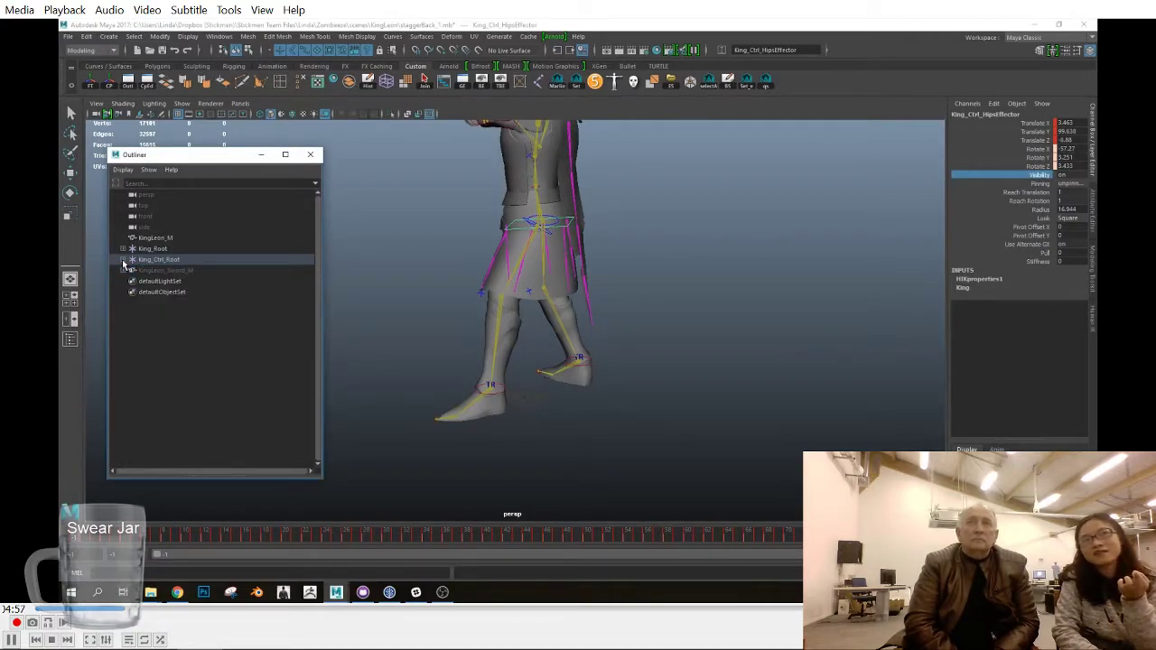
{"action": "mouse_move", "coordinate": [156, 540]}
{"action": "left_mouse_down"}
{"action": "mouse_move", "coordinate": [570, 571]}
{"action": "mouse_move", "coordinate": [78, 551]}
{"action": "mouse_move", "coordinate": [698, 551]}
{"action": "left_mouse_up"}
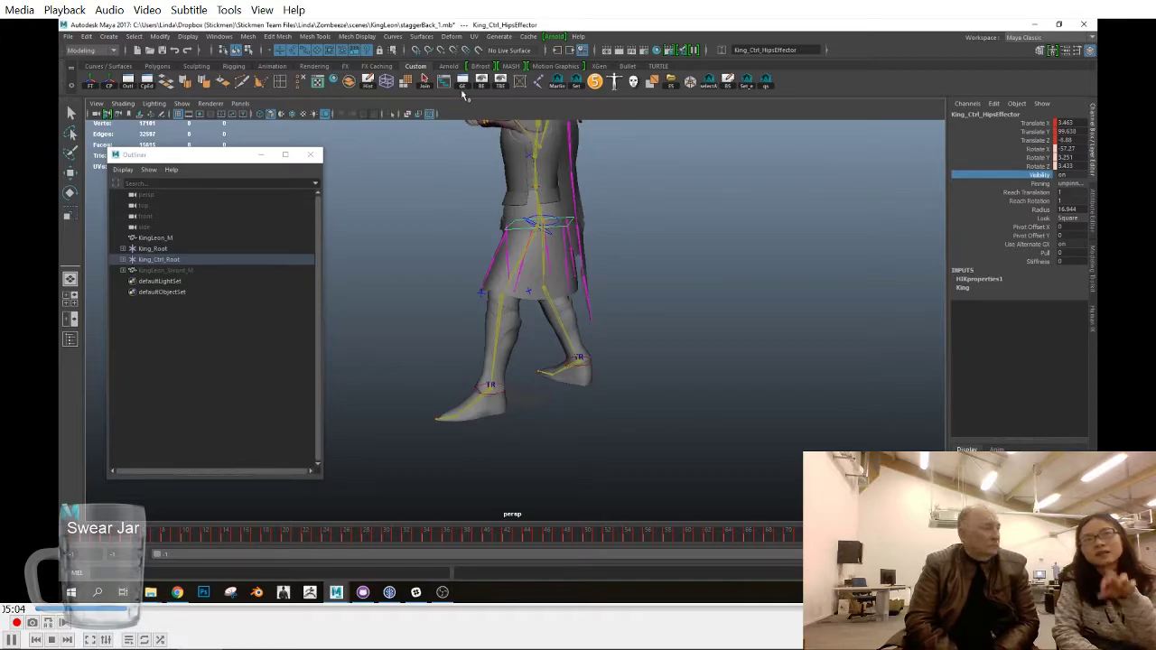
{"action": "left_click", "coordinate": [125, 539]}
{"action": "mouse_move", "coordinate": [122, 537]}
{"action": "left_mouse_down"}
{"action": "mouse_move", "coordinate": [79, 526]}
{"action": "mouse_move", "coordinate": [208, 513]}
{"action": "left_mouse_up"}
{"action": "key", "text": "alt+v"}
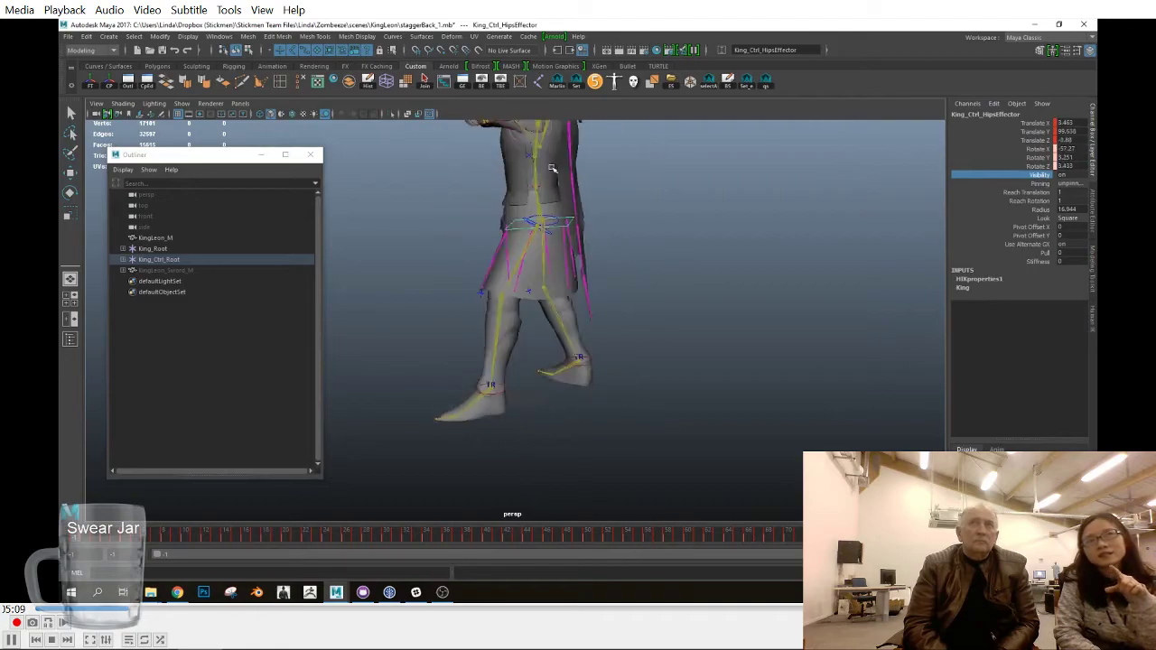
Bake the King's animation to the skeleton and clear keys near the end of the timeline
{"action": "left_click", "coordinate": [463, 84]}
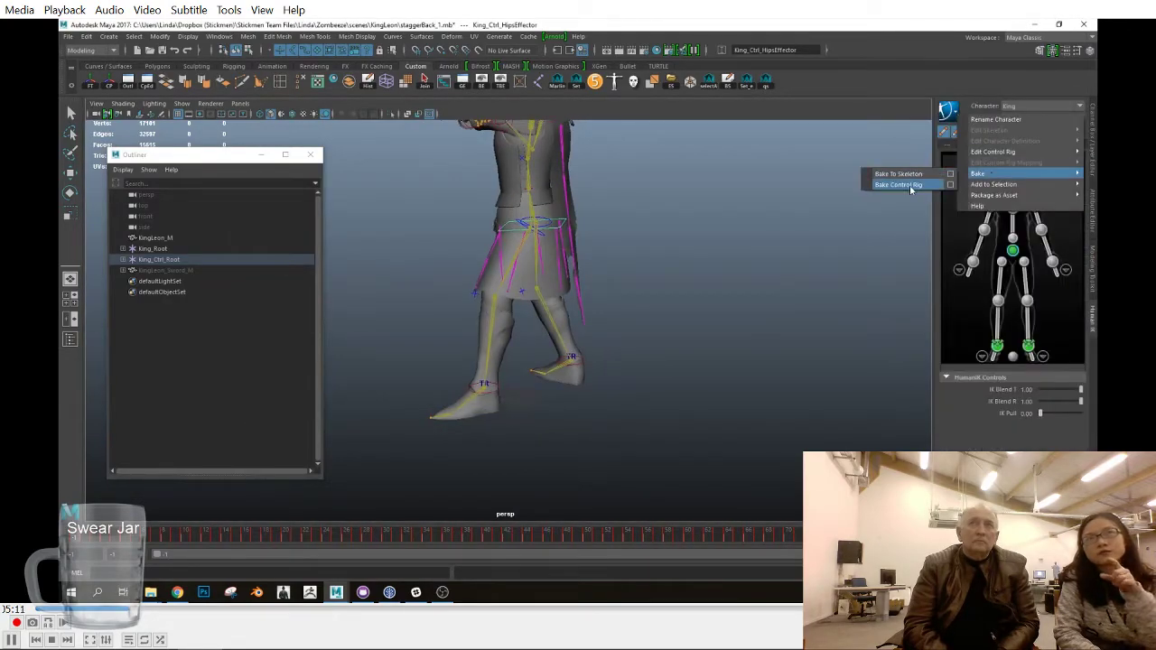
{"action": "right_click", "coordinate": [927, 535]}
{"action": "left_click", "coordinate": [948, 407]}
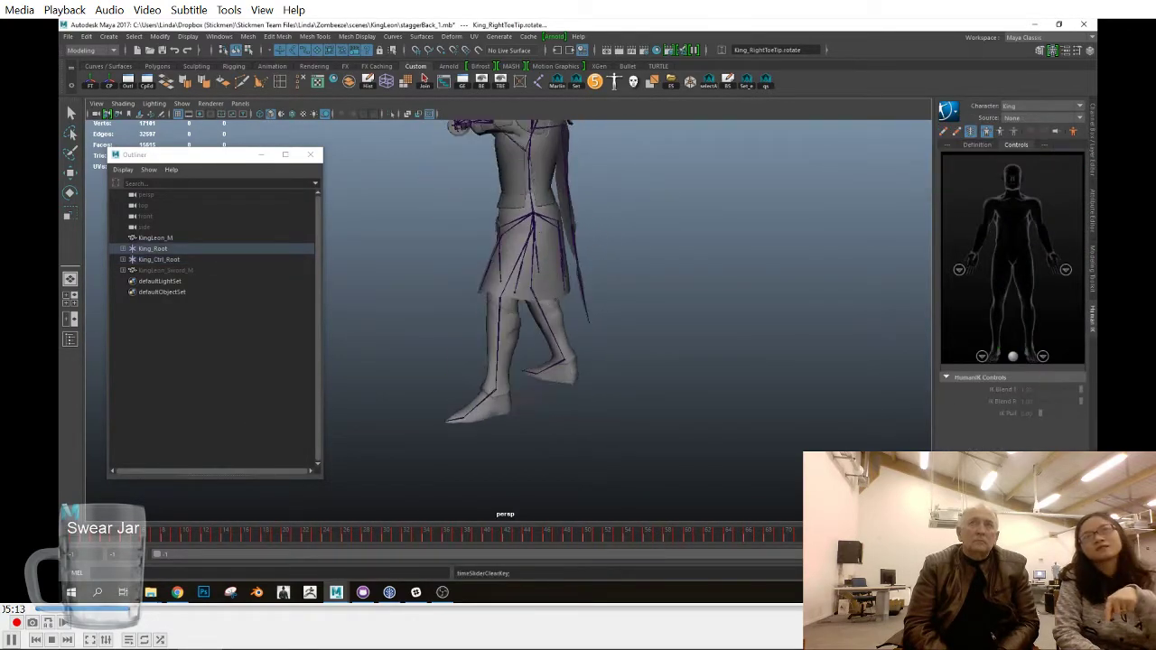
Try lowering the King_Hips joint's Rotate Y curve between its first and last keys in the Graph Editor
{"action": "left_click", "coordinate": [619, 279]}
{"action": "left_click", "coordinate": [464, 82]}
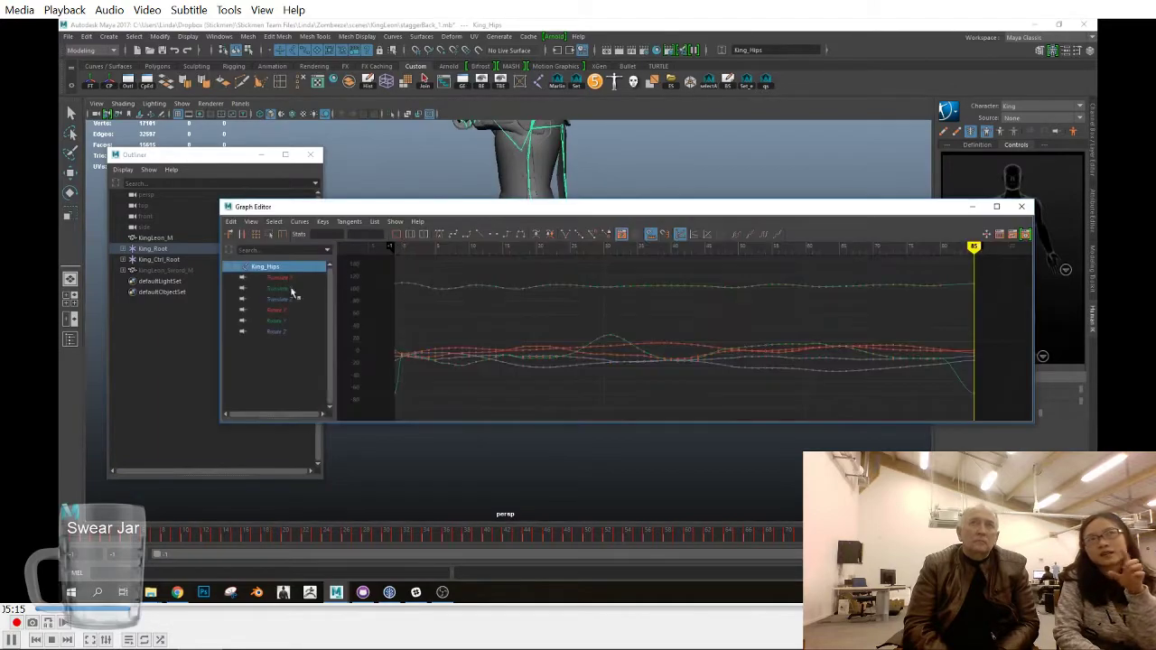
{"action": "left_click", "coordinate": [302, 310]}
{"action": "left_click", "coordinate": [288, 323]}
{"action": "left_click_drag", "start_coordinate": [457, 205], "coordinate": [470, 329]}
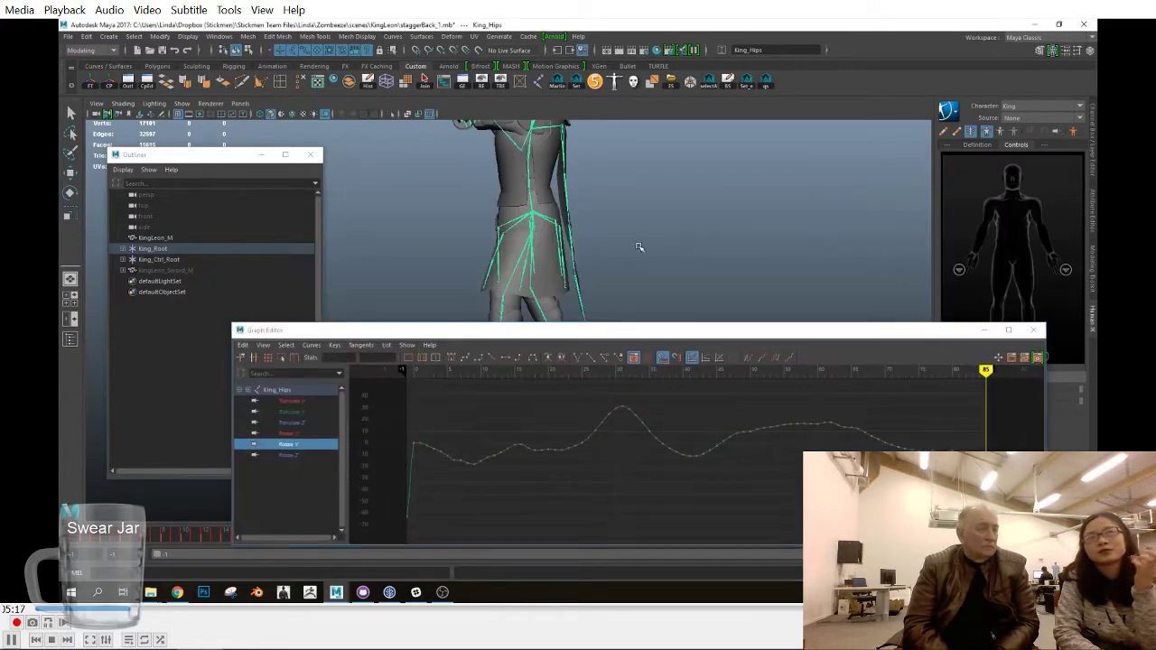
{"action": "left_click_drag", "start_coordinate": [981, 384], "coordinate": [410, 507]}
{"action": "middle_click_drag", "start_coordinate": [828, 396], "coordinate": [828, 449], "text": "shift"}
{"action": "left_click_drag", "start_coordinate": [498, 333], "coordinate": [564, 154]}
{"action": "left_click_drag", "start_coordinate": [1109, 225], "coordinate": [945, 225]}
{"action": "left_click_drag", "start_coordinate": [624, 153], "coordinate": [753, 128]}
{"action": "left_click_drag", "start_coordinate": [732, 339], "coordinate": [733, 398]}
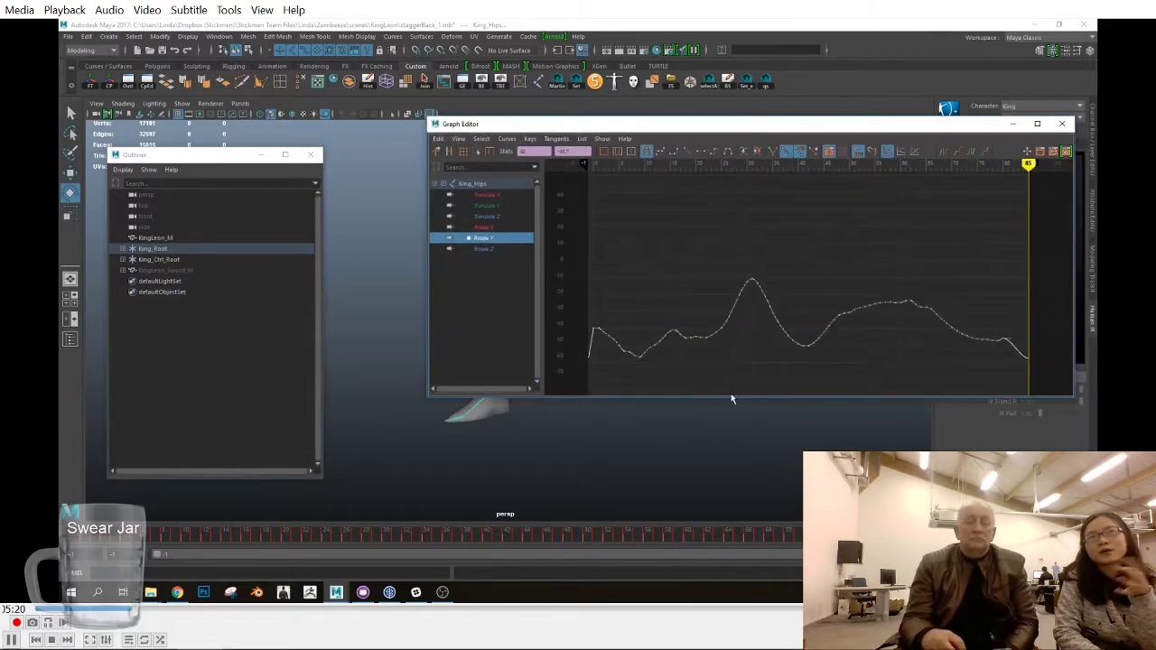
Shift the King_Hips Rotate Y keys further down and compare the body's orientation in an orthographic view
{"action": "left_click_drag", "start_coordinate": [425, 316], "coordinate": [525, 316]}
{"action": "middle_click_drag", "start_coordinate": [446, 325], "coordinate": [367, 330], "text": "alt"}
{"action": "mouse_move", "coordinate": [77, 538]}
{"action": "left_mouse_down"}
{"action": "mouse_move", "coordinate": [103, 540]}
{"action": "mouse_move", "coordinate": [72, 540]}
{"action": "mouse_move", "coordinate": [85, 541]}
{"action": "left_mouse_up"}
{"action": "middle_click_drag", "start_coordinate": [784, 272], "coordinate": [785, 301], "text": "shift"}
{"action": "left_click_drag", "start_coordinate": [106, 539], "coordinate": [622, 558]}
{"action": "scroll", "coordinate": [472, 442], "scroll_direction": "down", "scroll_amount": 5}
{"action": "key", "text": "space"}
{"action": "left_click_drag", "start_coordinate": [483, 463], "coordinate": [484, 502]}
{"action": "left_click_drag", "start_coordinate": [653, 124], "coordinate": [778, 107]}
{"action": "scroll", "coordinate": [525, 380], "scroll_direction": "down", "scroll_amount": 3}
{"action": "left_click_drag", "start_coordinate": [81, 547], "coordinate": [76, 545]}
Undo the King_Hips curve edits and the bake to the skeleton, and return to the King control rig
{"action": "key", "text": "ctrl+z"}
{"action": "key", "text": "ctrl+z"}
{"action": "key", "text": "ctrl+z"}
{"action": "key", "text": "ctrl+z"}
{"action": "key", "text": "ctrl+z"}
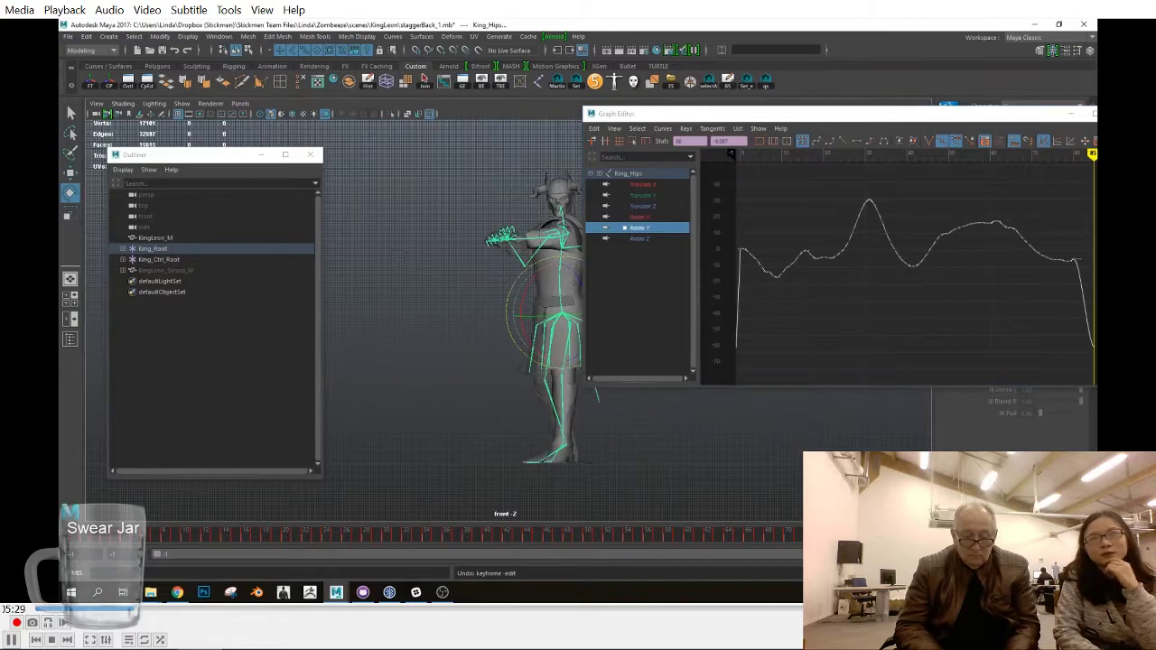
{"action": "left_click_drag", "start_coordinate": [86, 536], "coordinate": [147, 555]}
{"action": "key", "text": "space"}
{"action": "left_click", "coordinate": [595, 388]}
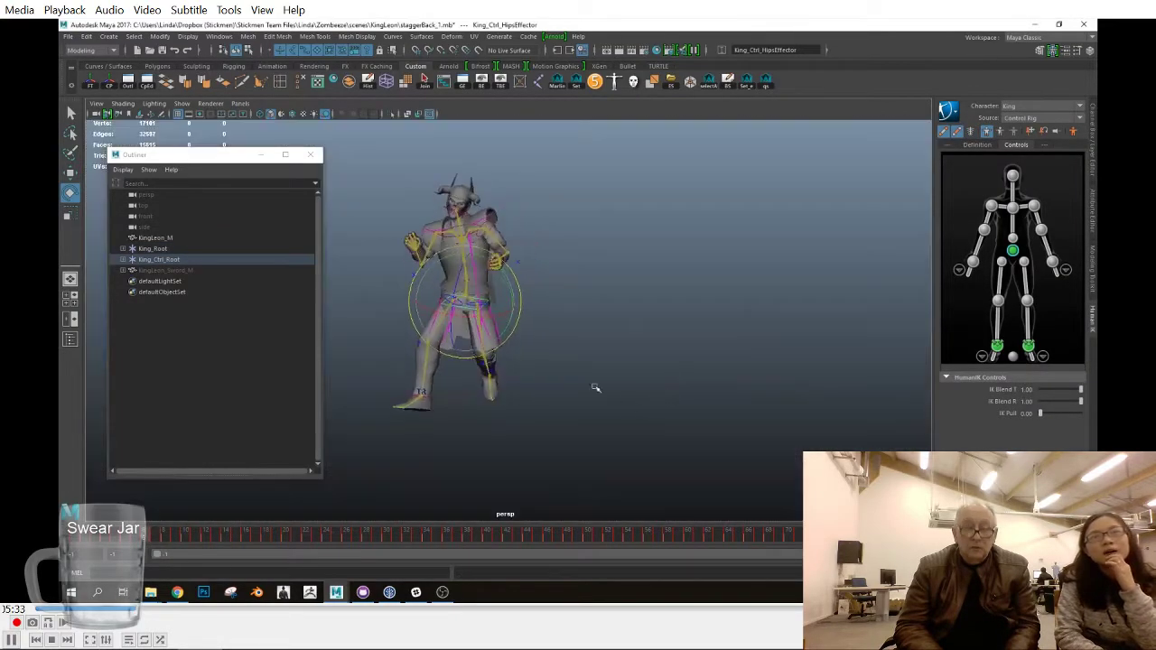
Lower the hips effector's Rotate X keys between the first and last frames so the hips orientation follows the starting pose
{"action": "left_click", "coordinate": [462, 80]}
{"action": "left_click", "coordinate": [555, 234]}
{"action": "left_click_drag", "start_coordinate": [633, 247], "coordinate": [999, 345]}
{"action": "left_click_drag", "start_coordinate": [759, 134], "coordinate": [726, 150]}
{"action": "middle_click_drag", "start_coordinate": [784, 244], "coordinate": [784, 276]}
{"action": "left_click_drag", "start_coordinate": [767, 147], "coordinate": [864, 110]}
{"action": "middle_click_drag", "start_coordinate": [493, 298], "coordinate": [442, 303], "text": "alt"}
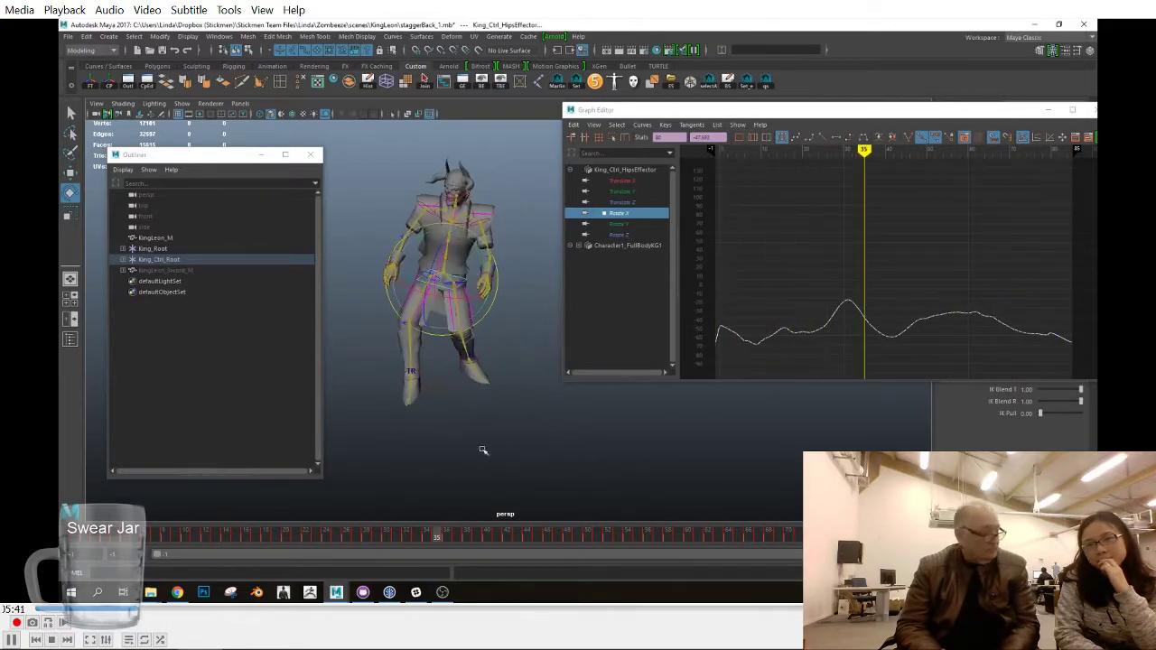
{"action": "left_click_drag", "start_coordinate": [424, 548], "coordinate": [471, 542]}
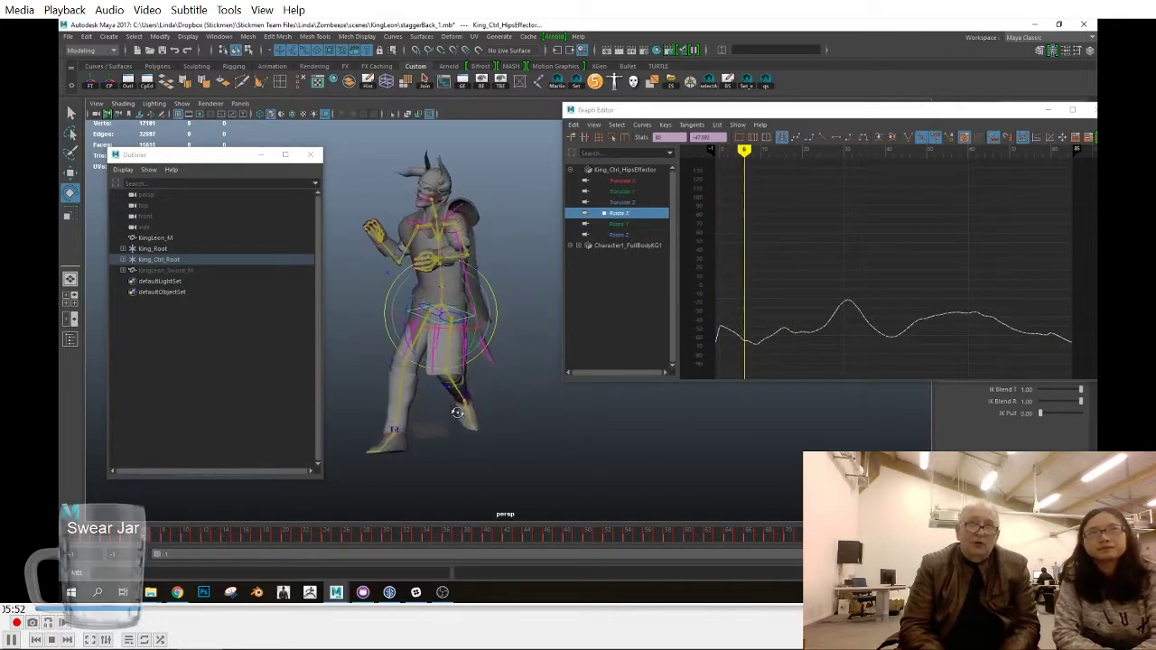
Delete the King control rig's keys on frames 0 to 5, keeping the pose at frame -1
{"action": "scroll", "coordinate": [864, 304], "scroll_direction": "up", "scroll_amount": 5}
{"action": "middle_click_drag", "start_coordinate": [768, 359], "coordinate": [984, 279], "text": "alt"}
{"action": "left_click_drag", "start_coordinate": [82, 540], "coordinate": [267, 550]}
{"action": "right_click", "coordinate": [133, 537]}
{"action": "left_click", "coordinate": [182, 408]}
Flatten the right ankle effector's Translate Z curve between frames 6 and 16 with Lattice Deform Keys
{"action": "left_click", "coordinate": [428, 411]}
{"action": "left_click_drag", "start_coordinate": [423, 482], "coordinate": [480, 476], "text": "alt"}
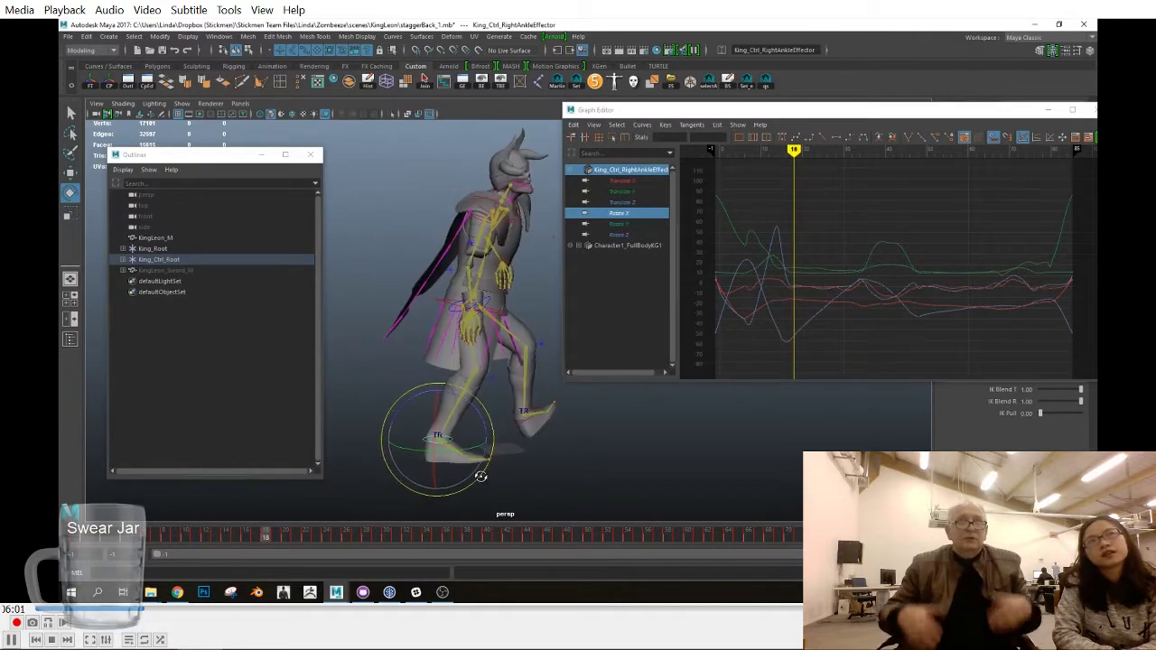
{"action": "left_click", "coordinate": [634, 204]}
{"action": "key", "text": "f"}
{"action": "right_click_drag", "start_coordinate": [852, 292], "coordinate": [786, 290], "text": "alt"}
{"action": "middle_click_drag", "start_coordinate": [787, 290], "coordinate": [908, 295], "text": "alt"}
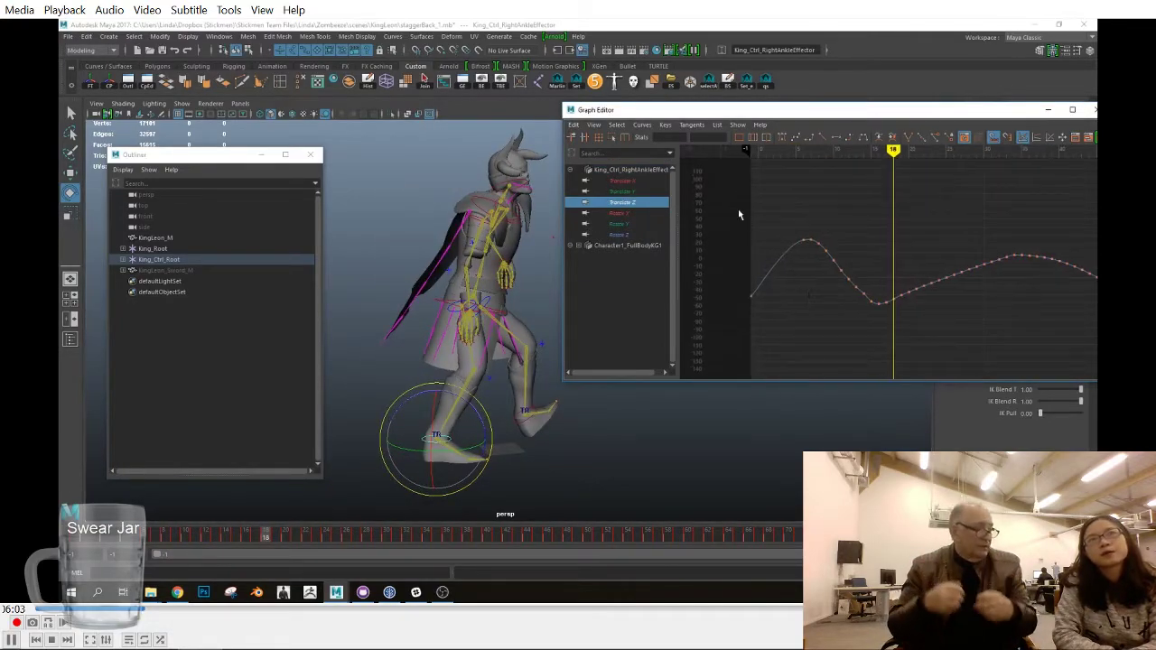
{"action": "left_click_drag", "start_coordinate": [739, 216], "coordinate": [883, 314]}
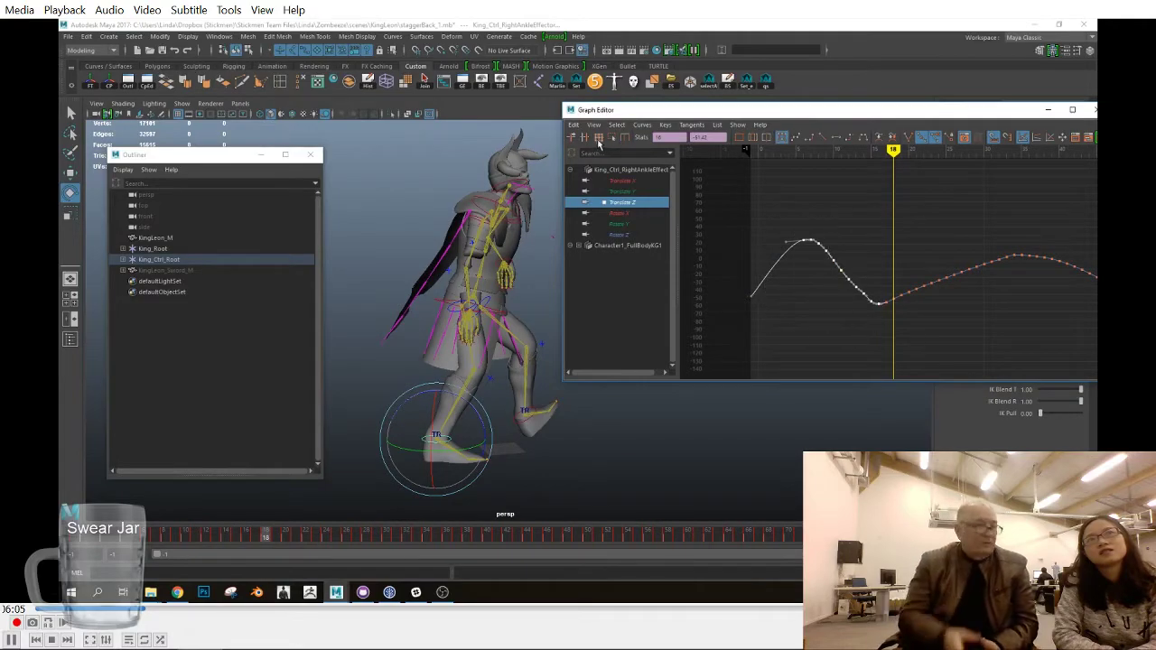
{"action": "left_click", "coordinate": [597, 138]}
{"action": "left_click", "coordinate": [105, 540]}
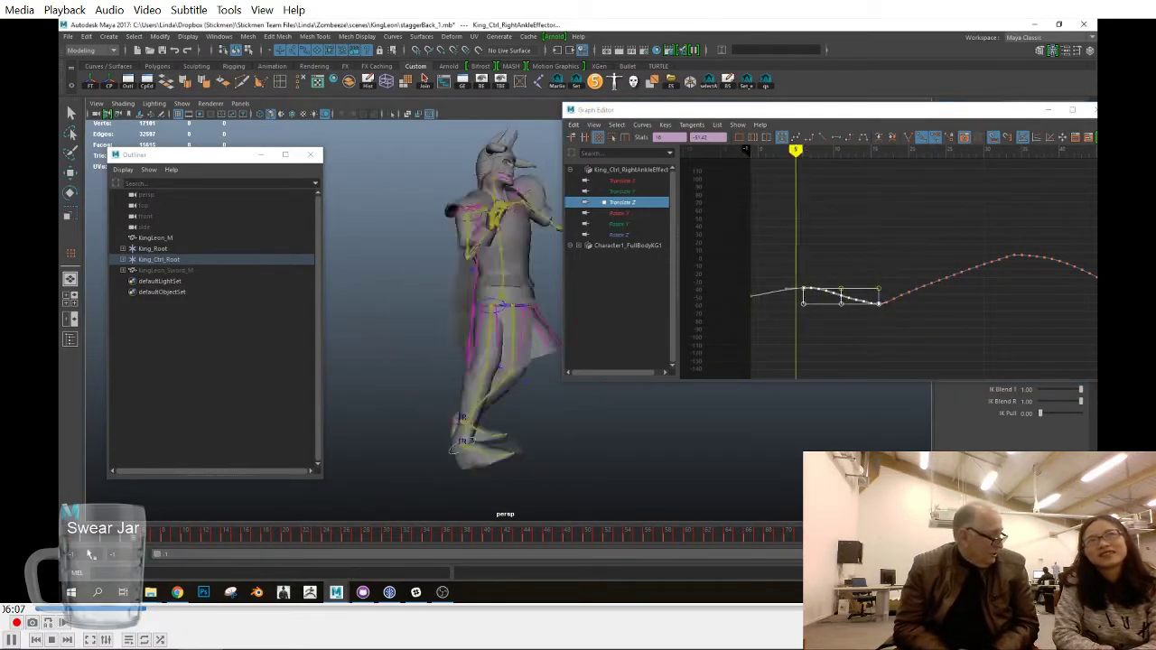
{"action": "left_click_drag", "start_coordinate": [291, 549], "coordinate": [265, 550]}
Isolate the left ankle effector's Translate Z curve and select its keys from frame 6 to 17 for lattice deformation
{"action": "left_click", "coordinate": [515, 418]}
{"action": "left_click", "coordinate": [650, 204]}
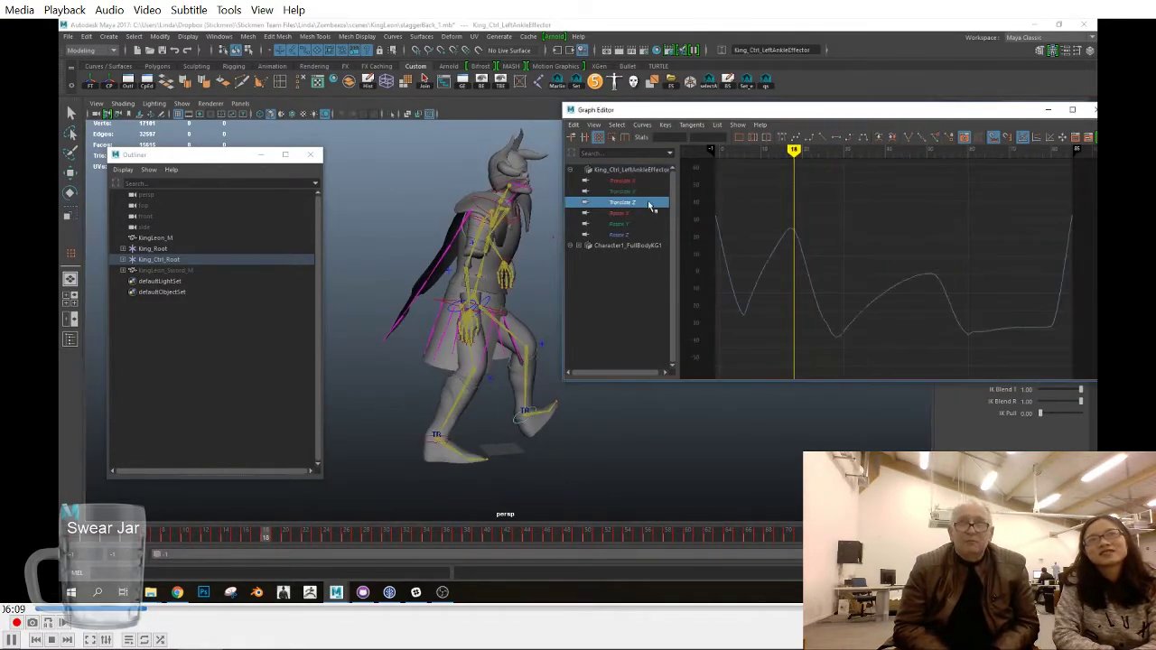
{"action": "key", "text": "f"}
{"action": "right_click_drag", "start_coordinate": [905, 299], "coordinate": [880, 253], "text": "alt"}
{"action": "middle_click_drag", "start_coordinate": [880, 253], "coordinate": [934, 251], "text": "alt"}
{"action": "left_click_drag", "start_coordinate": [935, 256], "coordinate": [819, 300]}
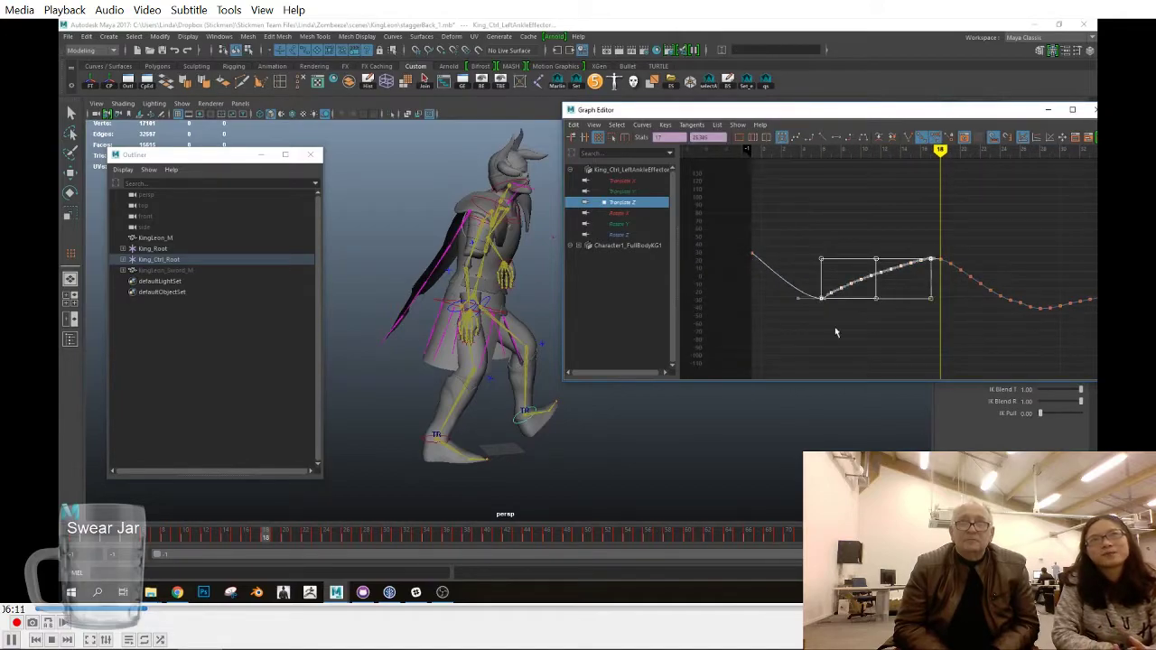
{"action": "left_click_drag", "start_coordinate": [134, 530], "coordinate": [83, 539]}
{"action": "left_click_drag", "start_coordinate": [451, 568], "coordinate": [123, 542]}
{"action": "key", "text": "ctrl+z"}
{"action": "key", "text": "ctrl+z"}
Try raising the left ankle's Translate Z dip at frame 6 with the lattice and play the result
{"action": "left_click_drag", "start_coordinate": [821, 299], "coordinate": [821, 279]}
{"action": "left_click", "coordinate": [82, 540]}
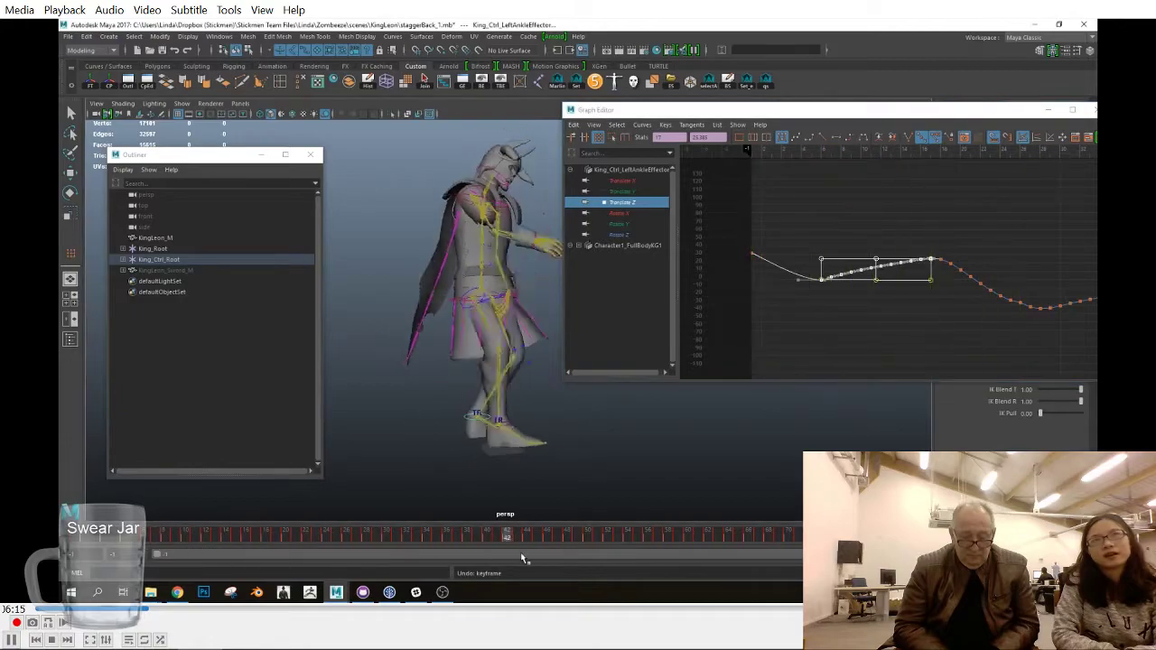
{"action": "left_click_drag", "start_coordinate": [302, 539], "coordinate": [83, 540]}
{"action": "key", "text": "alt+v"}
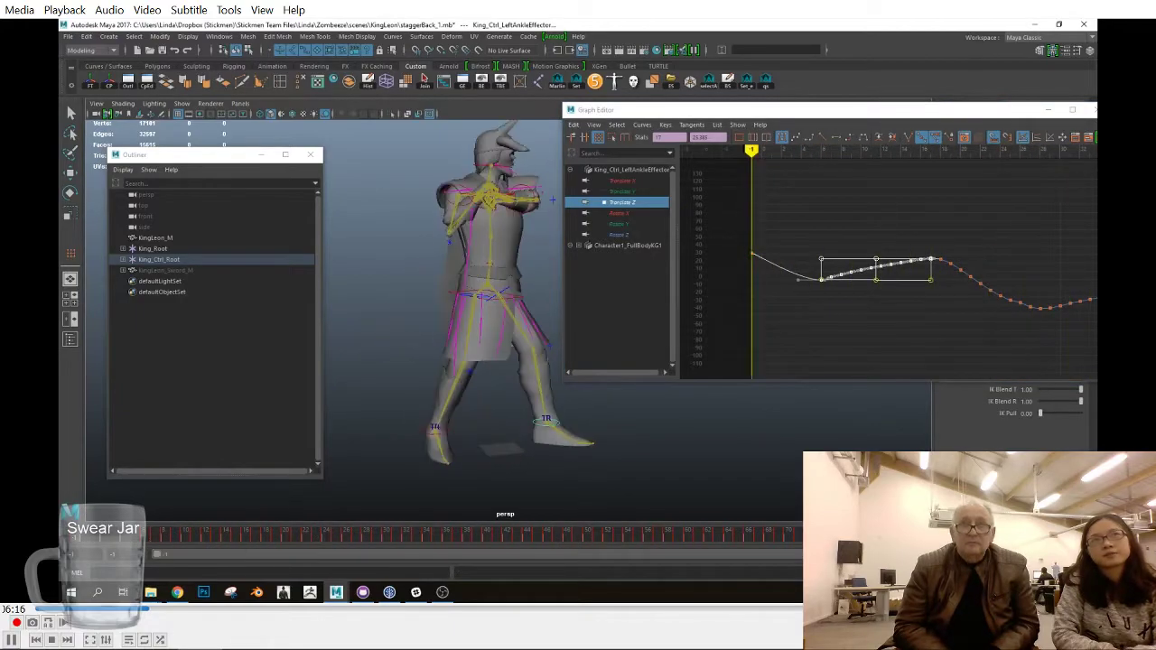
{"action": "key", "text": "ctrl+z"}
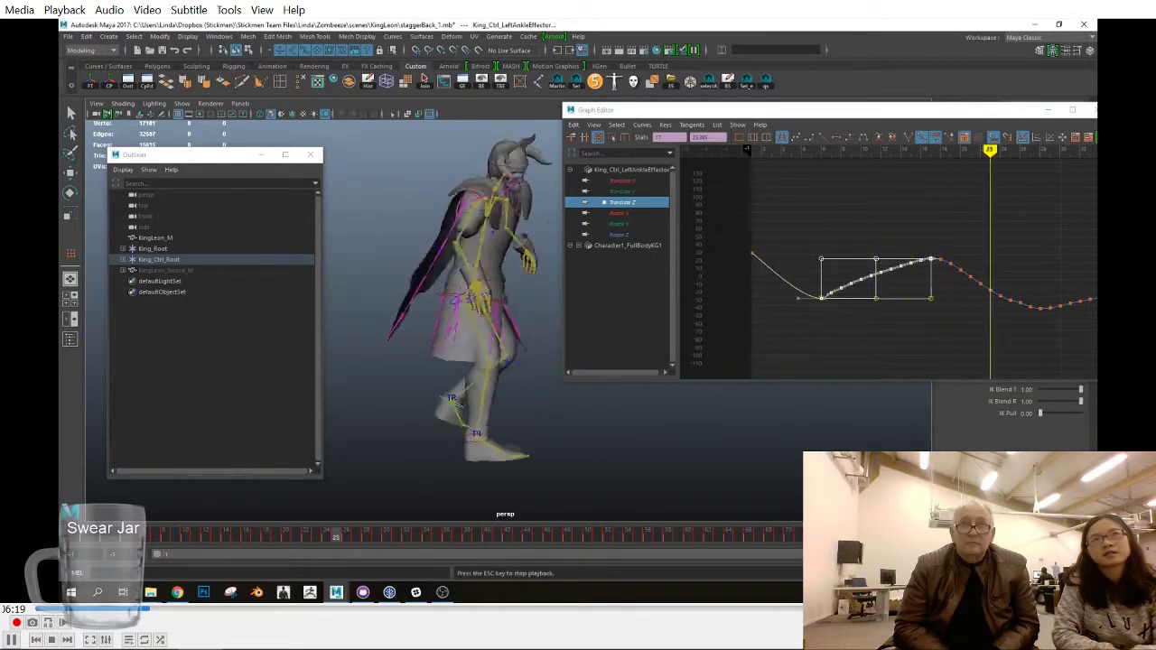
Scrub through the opening frames in the left side view to examine the King's foot placement
{"action": "left_click_drag", "start_coordinate": [73, 540], "coordinate": [126, 549]}
{"action": "key", "text": "space"}
{"action": "left_click_drag", "start_coordinate": [600, 425], "coordinate": [562, 433]}
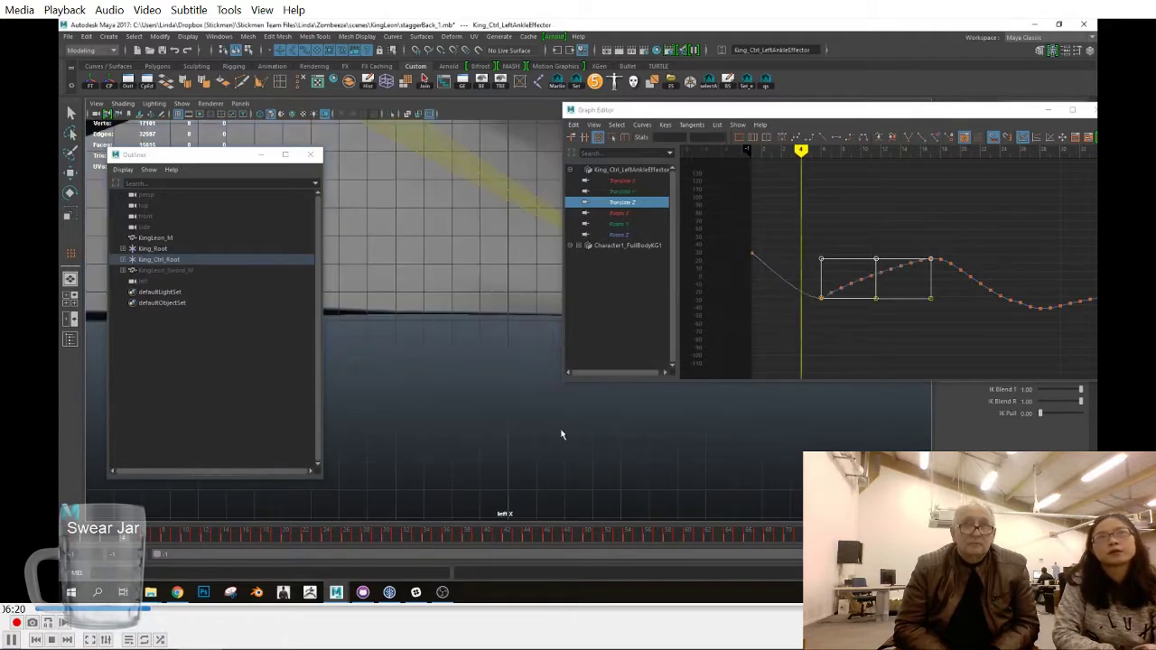
{"action": "right_click_drag", "start_coordinate": [562, 434], "coordinate": [468, 446], "text": "alt"}
{"action": "middle_click_drag", "start_coordinate": [467, 446], "coordinate": [463, 476], "text": "alt"}
{"action": "left_click", "coordinate": [72, 534]}
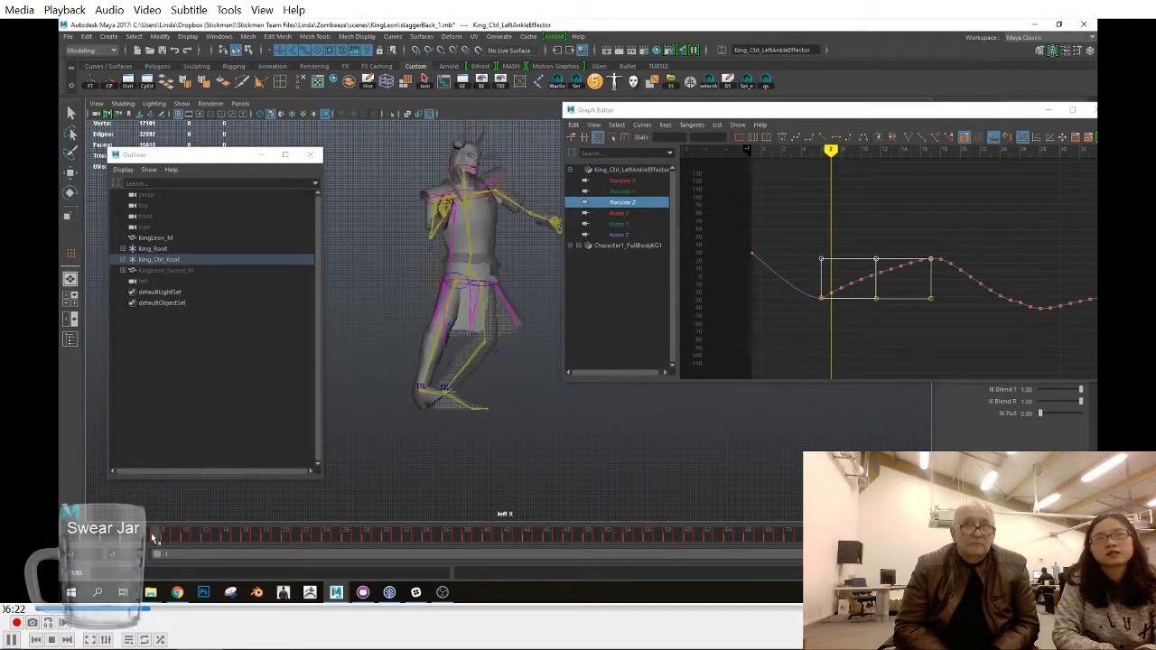
{"action": "mouse_move", "coordinate": [154, 539]}
{"action": "left_mouse_down"}
{"action": "mouse_move", "coordinate": [70, 539]}
{"action": "mouse_move", "coordinate": [142, 541]}
{"action": "left_mouse_up"}
Select the right ankle effector at frame 6 and examine its Rotate X curve alongside the front view
{"action": "left_click", "coordinate": [400, 414]}
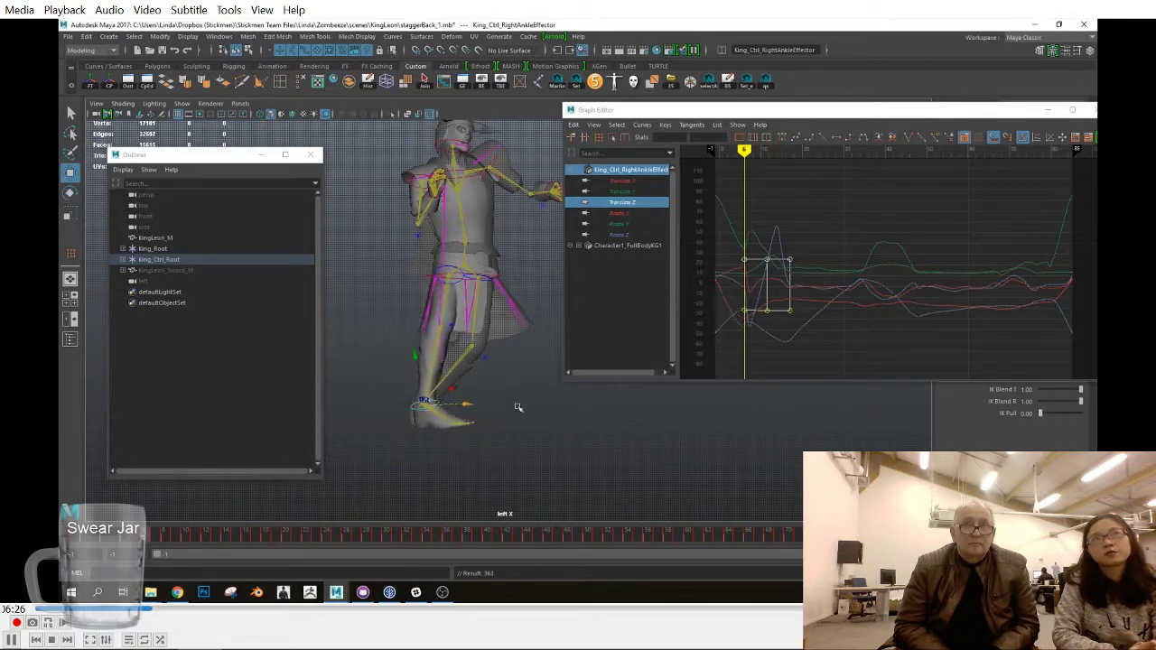
{"action": "key", "text": "space"}
{"action": "key", "text": "space"}
{"action": "key", "text": "q"}
{"action": "left_click", "coordinate": [618, 212]}
{"action": "key", "text": "f"}
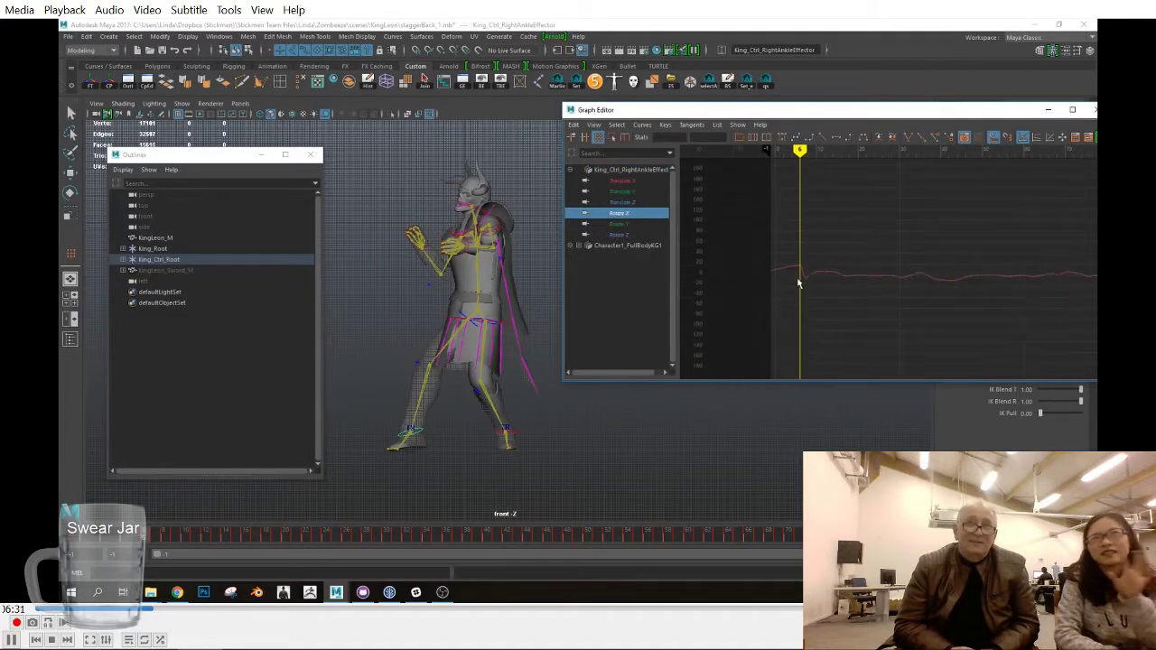
{"action": "middle_click_drag", "start_coordinate": [912, 261], "coordinate": [909, 271], "text": "shift"}
Set a flat tangent on the right ankle effector's Translate X key at frame -1 and scrub the opening frames
{"action": "left_click", "coordinate": [635, 182]}
{"action": "middle_click_drag", "start_coordinate": [913, 370], "coordinate": [899, 266], "text": "alt"}
{"action": "middle_click_drag", "start_coordinate": [898, 320], "coordinate": [901, 292], "text": "shift"}
{"action": "key", "text": "comma"}
{"action": "left_click", "coordinate": [748, 175]}
{"action": "left_click", "coordinate": [836, 138]}
{"action": "left_click_drag", "start_coordinate": [78, 541], "coordinate": [130, 550]}
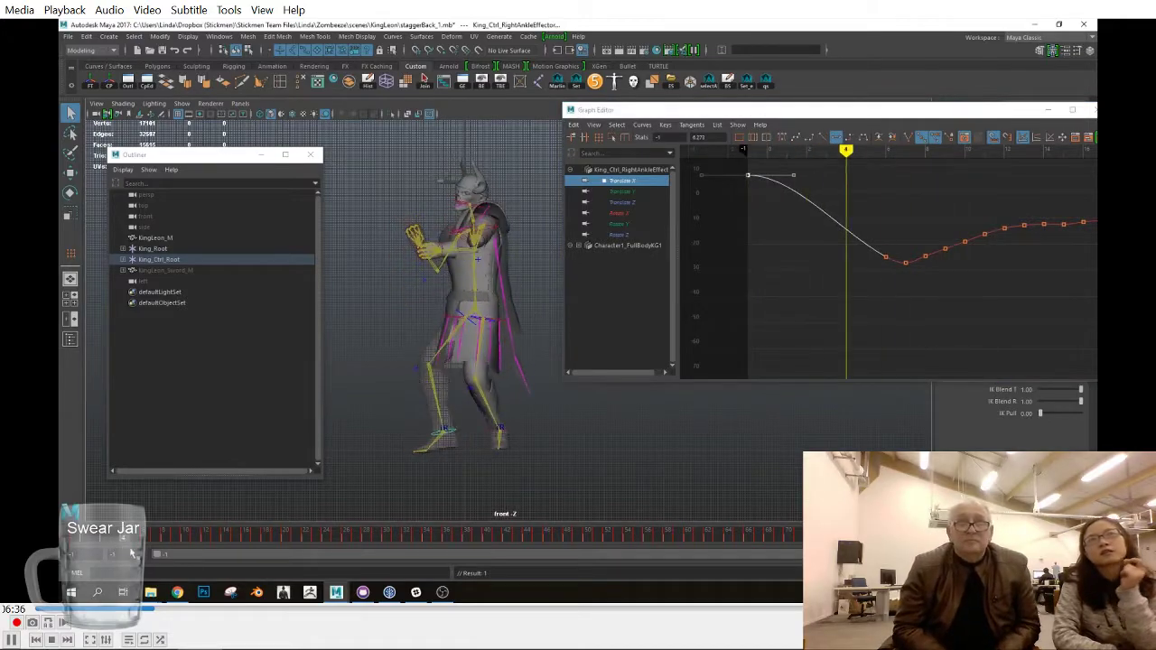
Move the right ankle effector sideways at frame 6 and key it, raising Translate X to about 2
{"action": "key", "text": "period"}
{"action": "key", "text": "w"}
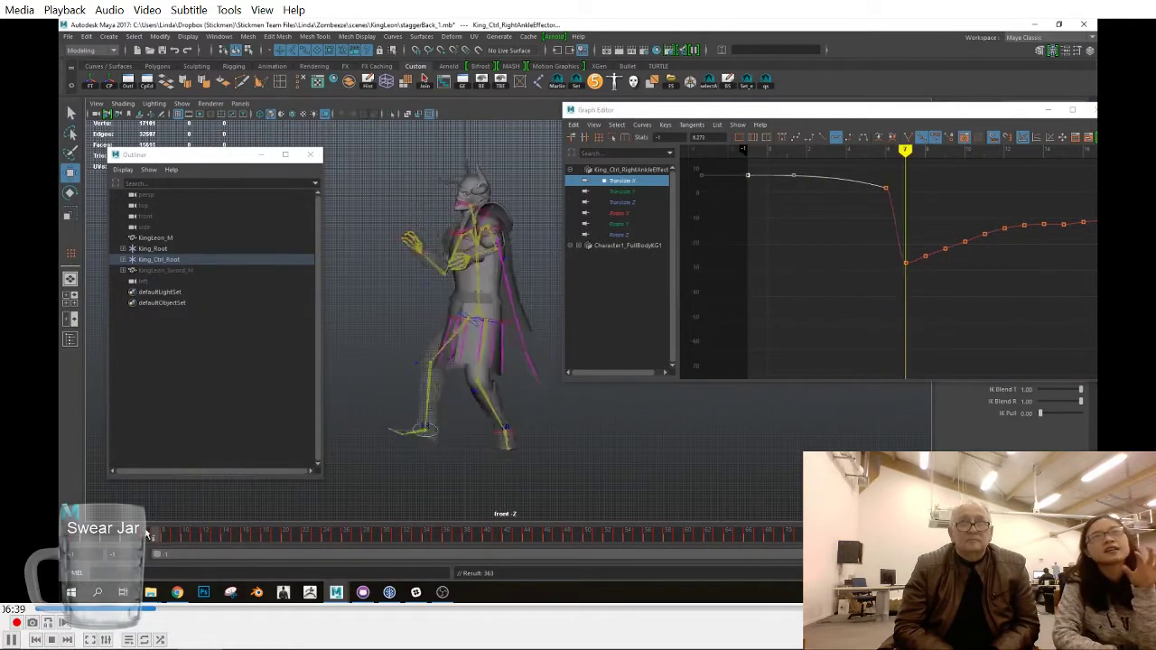
{"action": "key", "text": "f"}
Lattice-deform the right ankle's Translate X keys from frame 7 to 17 into a smooth descent and play the result
{"action": "left_click", "coordinate": [266, 540]}
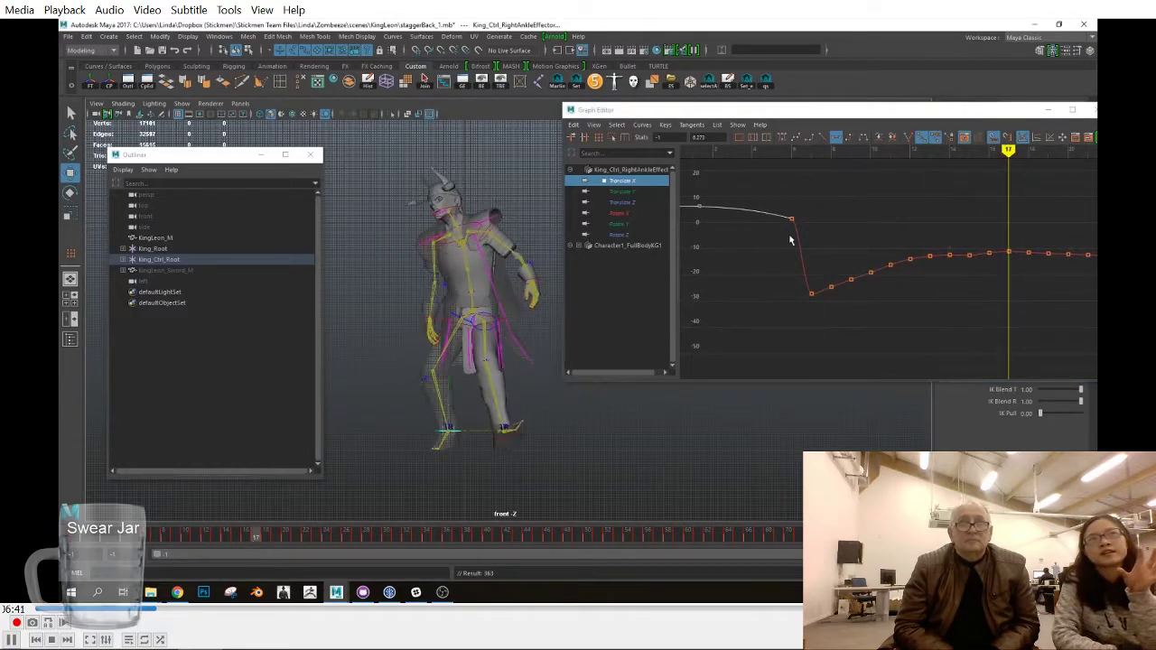
{"action": "left_click_drag", "start_coordinate": [790, 240], "coordinate": [1025, 311]}
{"action": "middle_click_drag", "start_coordinate": [881, 341], "coordinate": [836, 281], "text": "shift"}
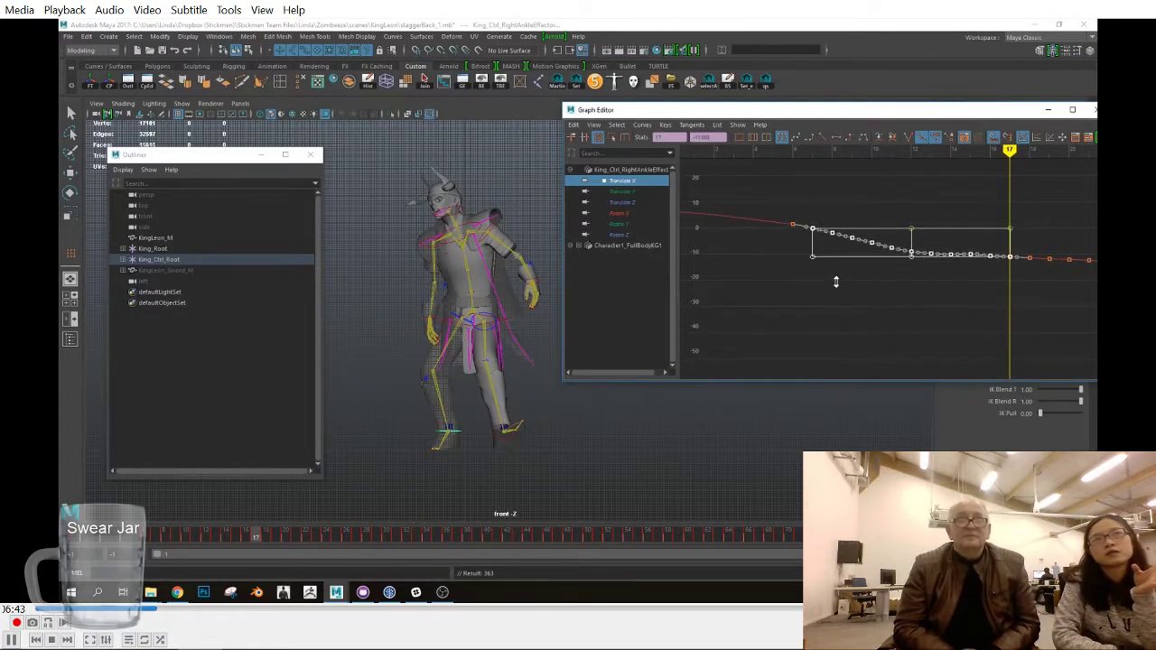
{"action": "key", "text": "q"}
{"action": "left_click", "coordinate": [901, 357]}
{"action": "left_click_drag", "start_coordinate": [578, 542], "coordinate": [280, 571]}
{"action": "key", "text": "alt+v"}
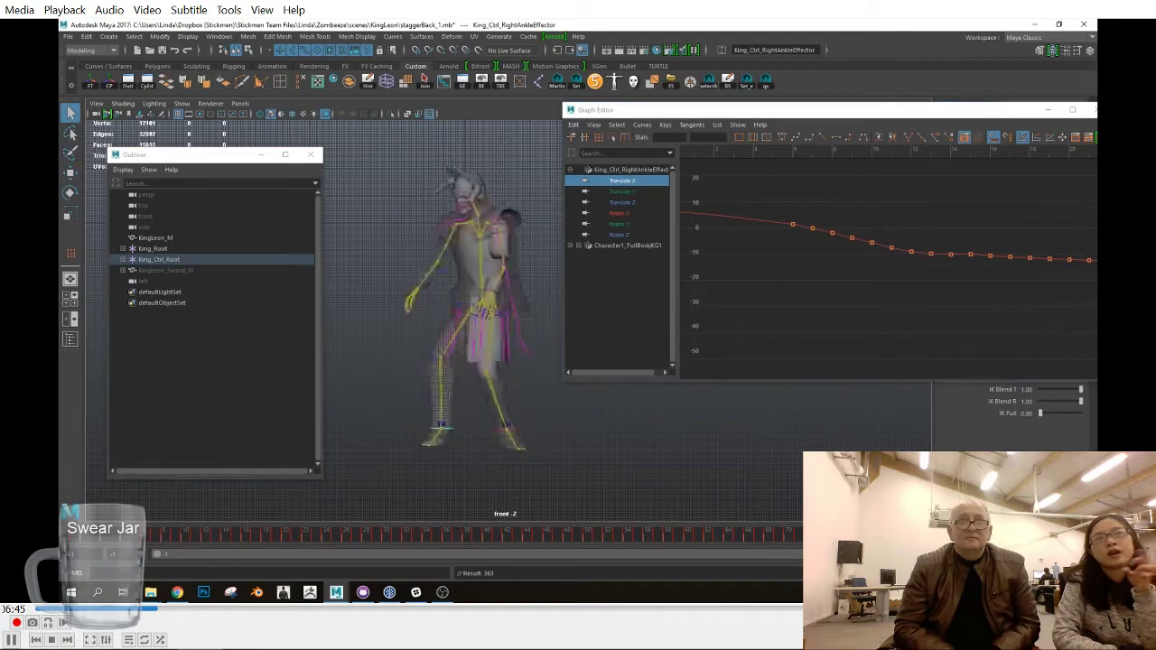
{"action": "left_click_drag", "start_coordinate": [210, 542], "coordinate": [155, 554]}
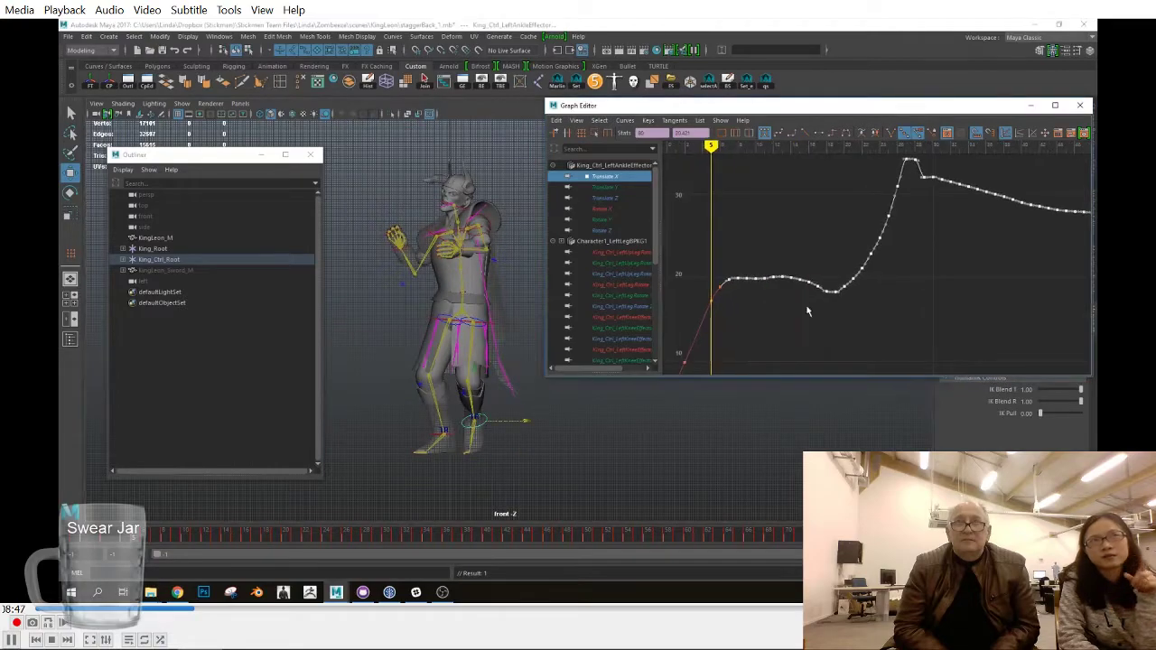
Shift the left ankle effector's selected Translate X keys vertically in the curve
{"action": "left_click_drag", "start_coordinate": [1034, 225], "coordinate": [1033, 224]}
{"action": "scroll", "coordinate": [781, 321], "scroll_direction": "up", "scroll_amount": 5}
{"action": "scroll", "coordinate": [813, 318], "scroll_direction": "down", "scroll_amount": 3}
{"action": "middle_click_drag", "start_coordinate": [843, 307], "coordinate": [840, 301], "text": "shift"}
{"action": "scroll", "coordinate": [805, 312], "scroll_direction": "up", "scroll_amount": 5}
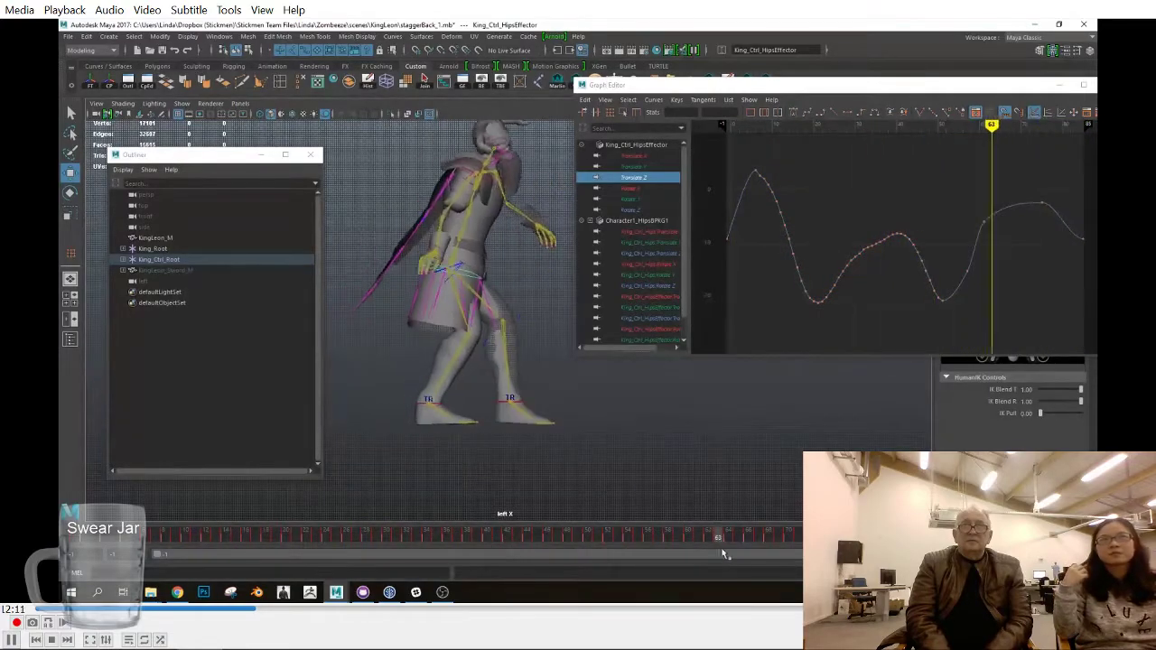
Raise the hips effector's Translate Z keys from about frame 21 to 57
{"action": "left_click_drag", "start_coordinate": [60, 511], "coordinate": [296, 532]}
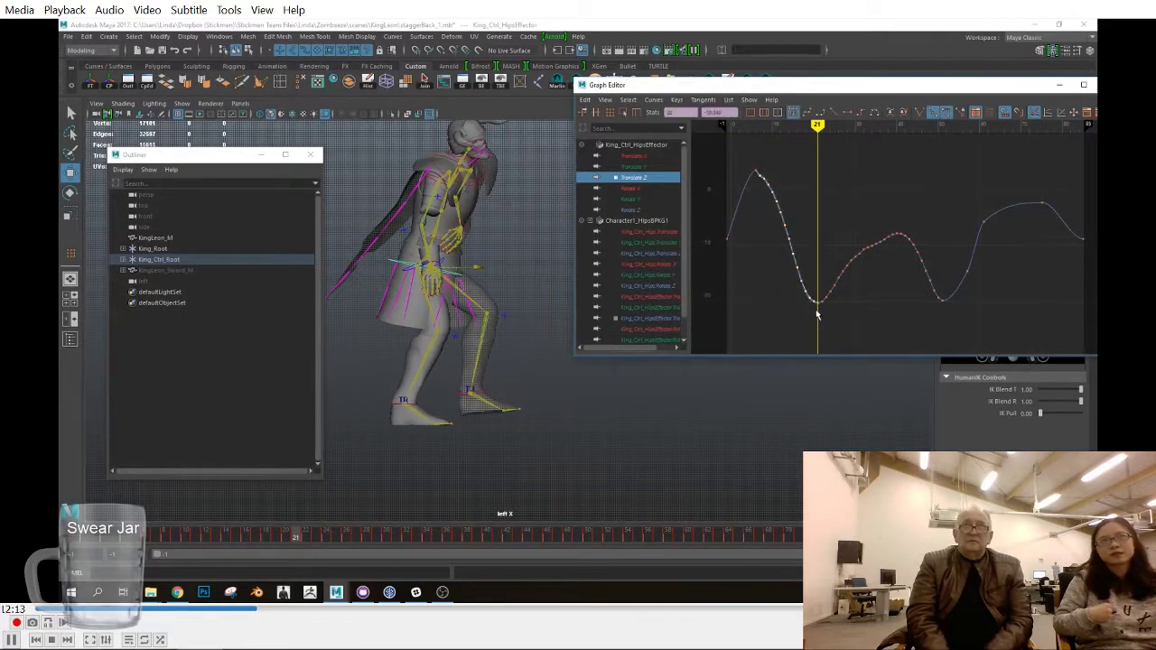
{"action": "left_click_drag", "start_coordinate": [794, 206], "coordinate": [972, 336]}
{"action": "middle_click_drag", "start_coordinate": [902, 314], "coordinate": [903, 289], "text": "shift"}
Raise the hips' Translate Z key near frame 60 and scrub the animation to check the motion
{"action": "left_click_drag", "start_coordinate": [973, 208], "coordinate": [999, 239]}
{"action": "middle_click_drag", "start_coordinate": [1006, 240], "coordinate": [1005, 232], "text": "shift"}
{"action": "key", "text": "ctrl+z"}
{"action": "key", "text": "ctrl+z"}
{"action": "key", "text": "ctrl+z"}
{"action": "left_click_drag", "start_coordinate": [186, 535], "coordinate": [704, 590]}
{"action": "left_click_drag", "start_coordinate": [668, 537], "coordinate": [683, 549]}
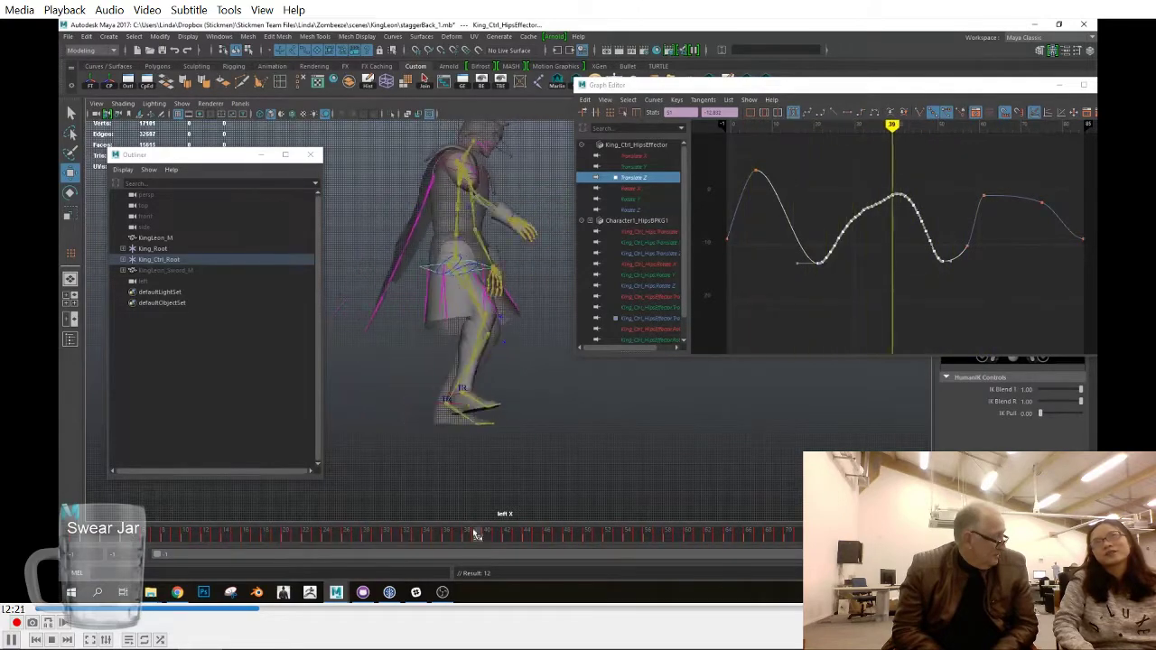
Isolate the left ankle effector's Translate Z curve and raise its key near frame 54 to about 12
{"action": "left_click_drag", "start_coordinate": [614, 560], "coordinate": [596, 560]}
{"action": "left_click", "coordinate": [466, 398]}
{"action": "left_click", "coordinate": [632, 156]}
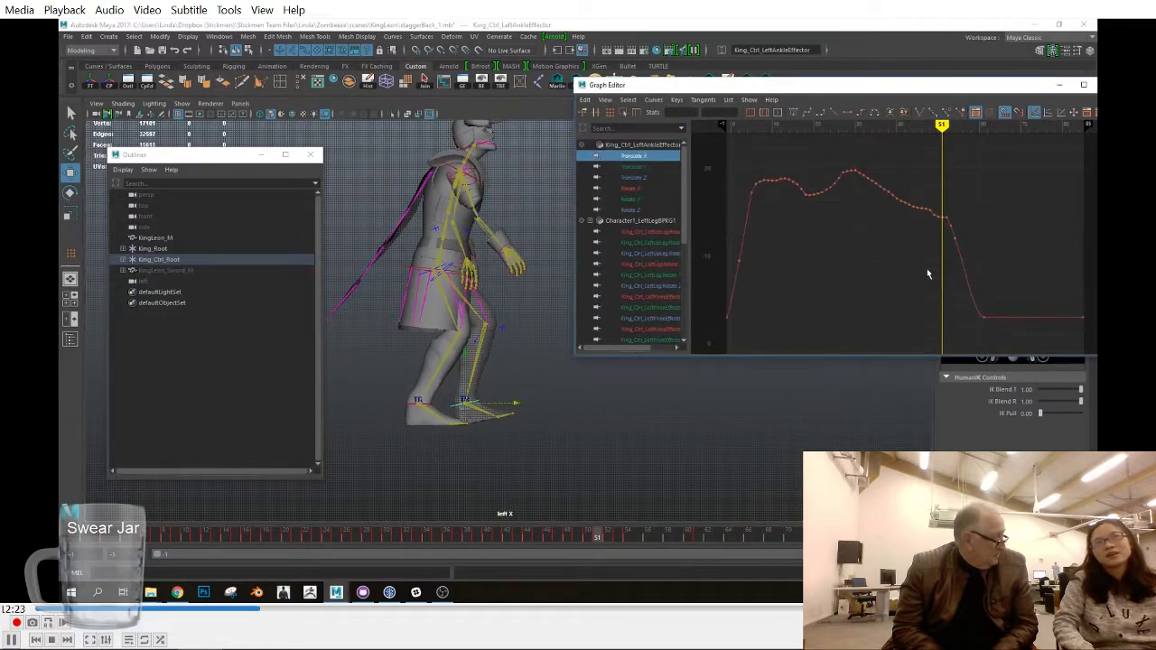
{"action": "middle_click_drag", "start_coordinate": [928, 274], "coordinate": [921, 270], "text": "alt"}
{"action": "left_click_drag", "start_coordinate": [611, 537], "coordinate": [629, 550]}
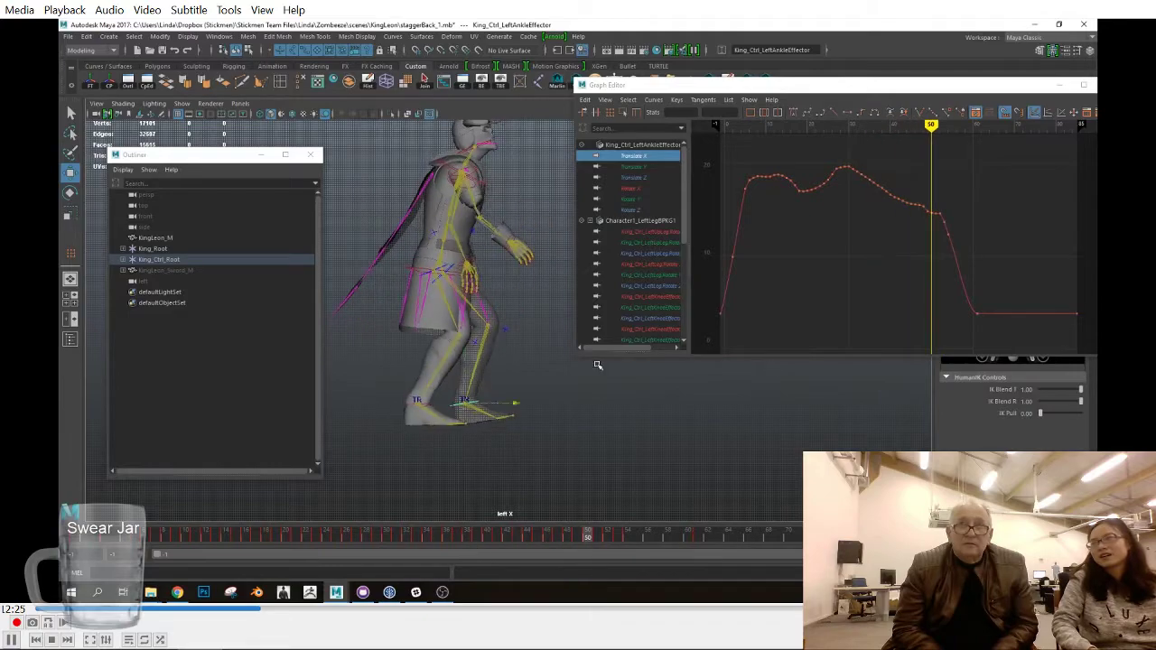
{"action": "key", "text": "ctrl+z"}
{"action": "left_click", "coordinate": [633, 177]}
{"action": "right_click_drag", "start_coordinate": [887, 263], "coordinate": [911, 281], "text": "alt"}
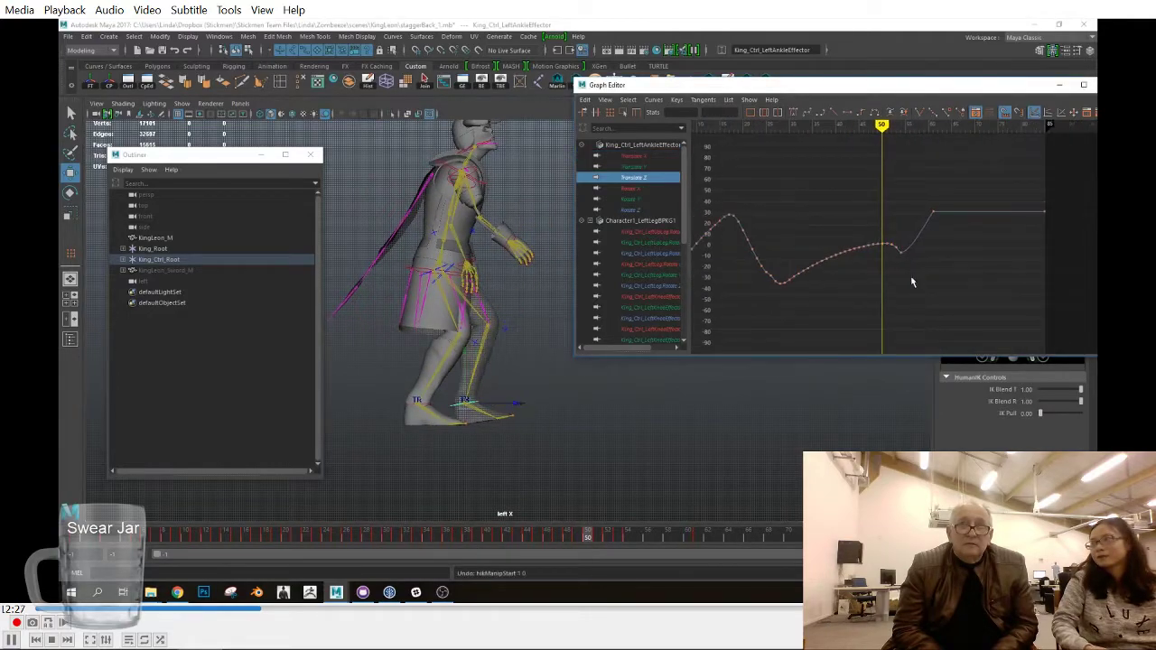
{"action": "scroll", "coordinate": [906, 278], "scroll_direction": "up", "scroll_amount": 1}
{"action": "left_click_drag", "start_coordinate": [907, 246], "coordinate": [893, 264]}
{"action": "middle_click_drag", "start_coordinate": [914, 278], "coordinate": [916, 253], "text": "shift"}
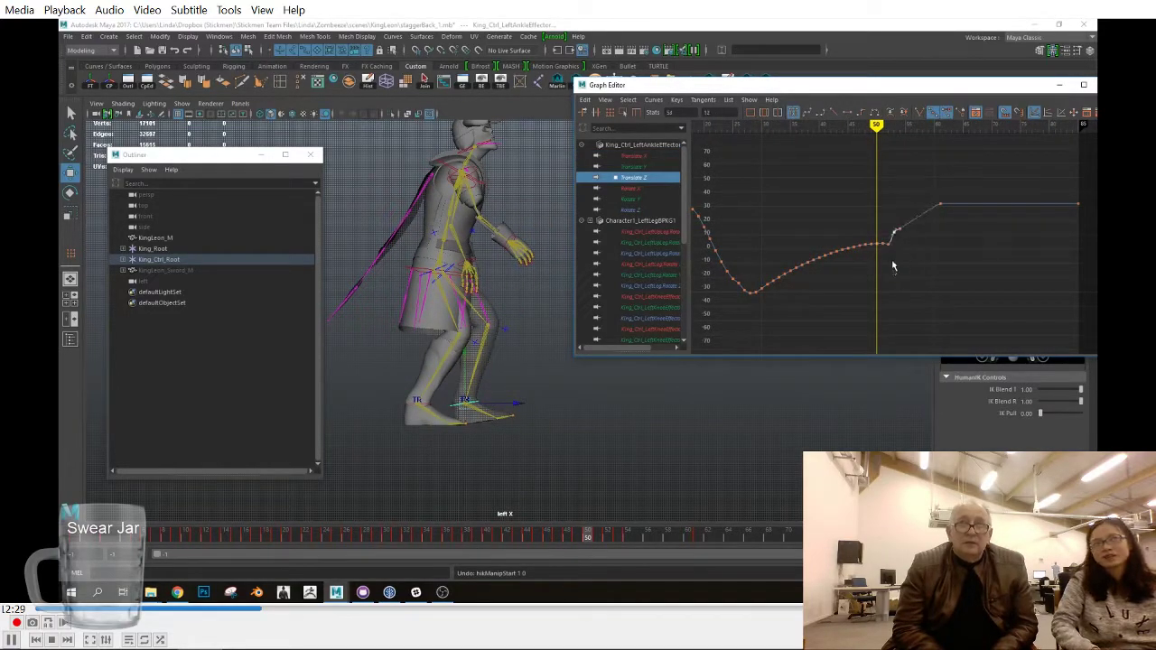
Review the hips and feet by playing and scrubbing the animation in the side, perspective and front views
{"action": "left_click_drag", "start_coordinate": [607, 537], "coordinate": [647, 551]}
{"action": "left_click_drag", "start_coordinate": [930, 210], "coordinate": [948, 196]}
{"action": "left_click_drag", "start_coordinate": [696, 534], "coordinate": [652, 571]}
{"action": "left_click", "coordinate": [436, 265]}
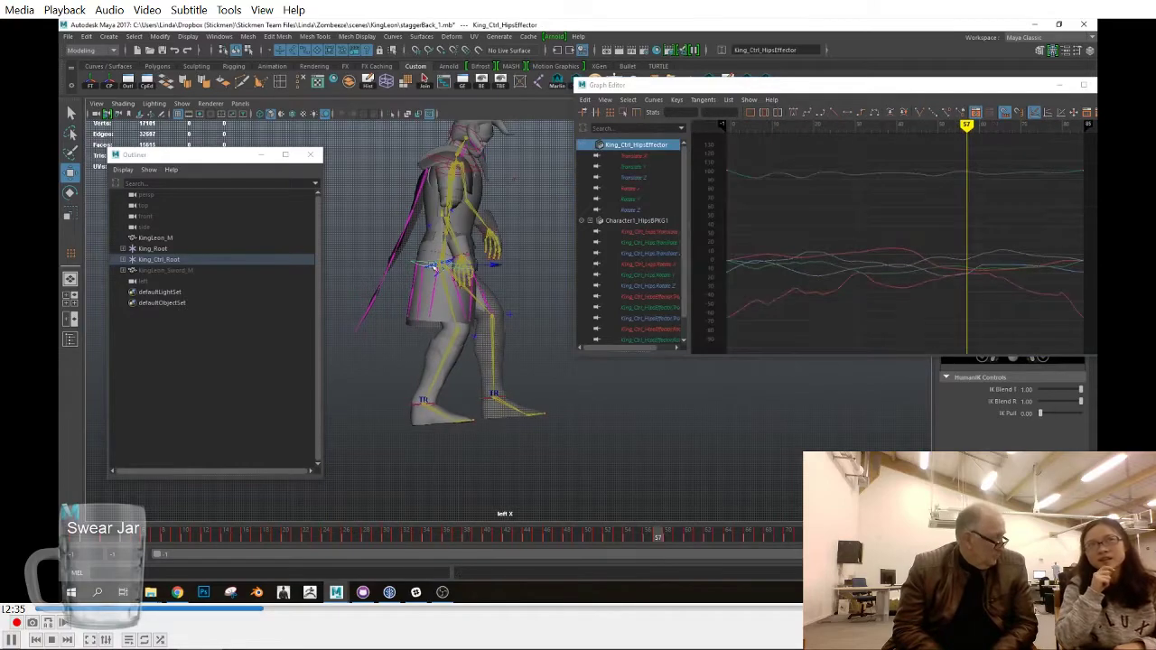
{"action": "key", "text": "alt+v"}
{"action": "key", "text": "space"}
{"action": "left_click_drag", "start_coordinate": [619, 494], "coordinate": [650, 474]}
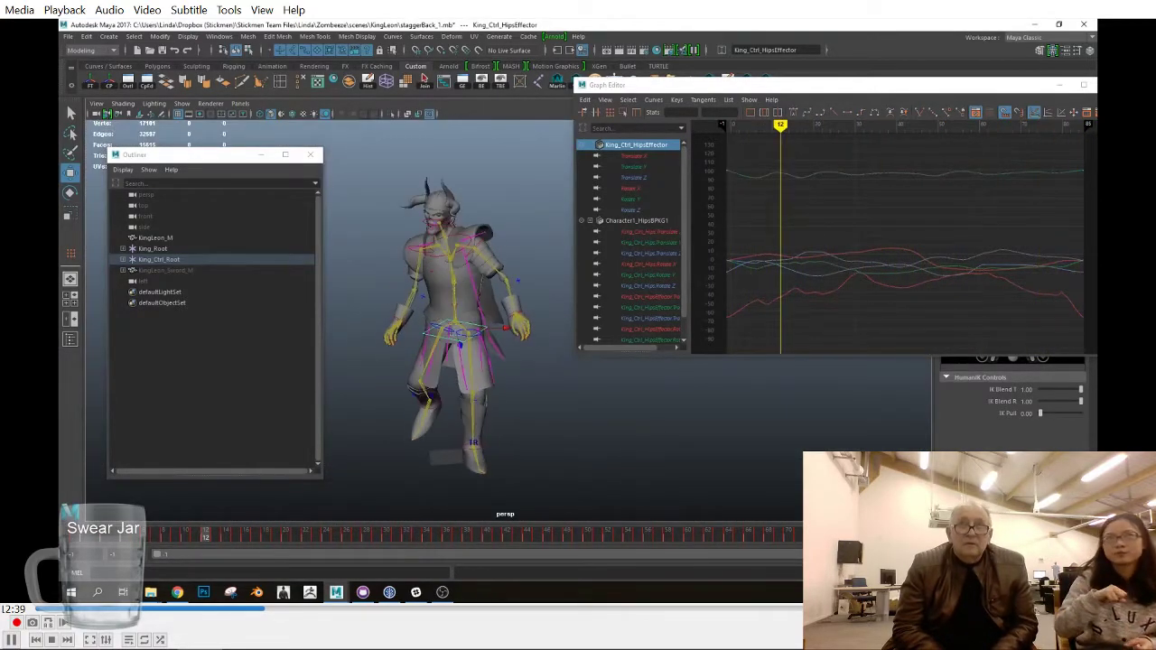
{"action": "left_click_drag", "start_coordinate": [939, 542], "coordinate": [730, 541]}
{"action": "left_click", "coordinate": [462, 385]}
{"action": "left_click_drag", "start_coordinate": [838, 544], "coordinate": [628, 539]}
{"action": "key", "text": "space"}
{"action": "left_click_drag", "start_coordinate": [608, 460], "coordinate": [607, 495]}
{"action": "left_click_drag", "start_coordinate": [604, 542], "coordinate": [365, 553]}
Isolate the left ankle effector's Rotate Y curve and raise its keys from frame 26 to about 57
{"action": "left_click", "coordinate": [504, 454]}
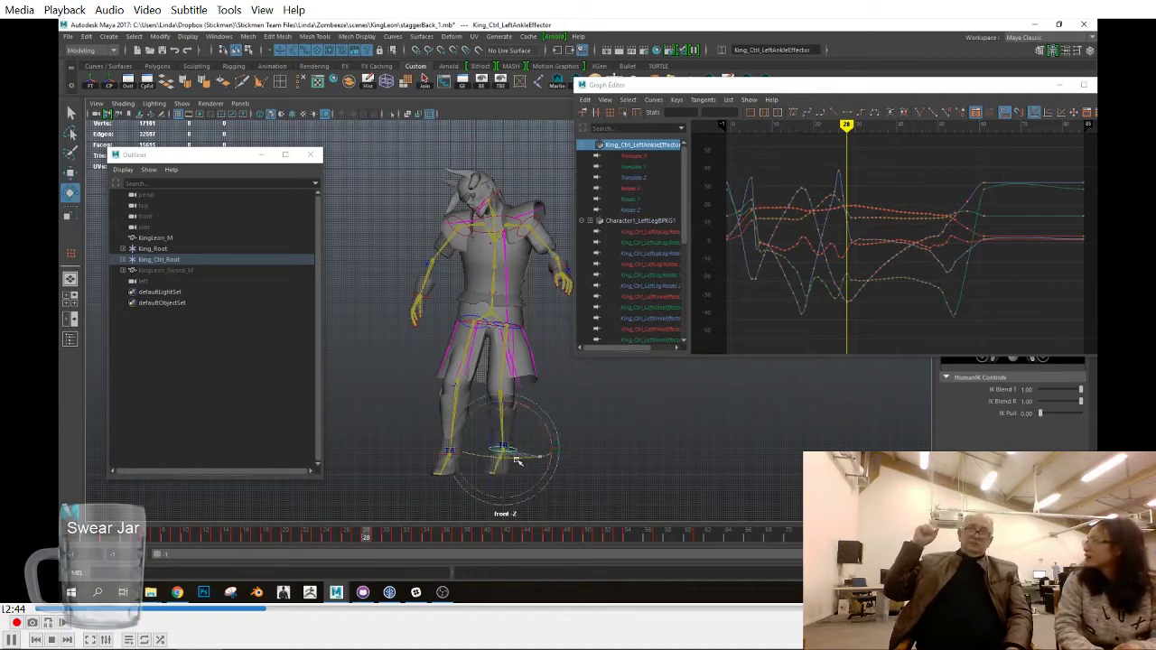
{"action": "left_click", "coordinate": [654, 198]}
{"action": "key", "text": "f"}
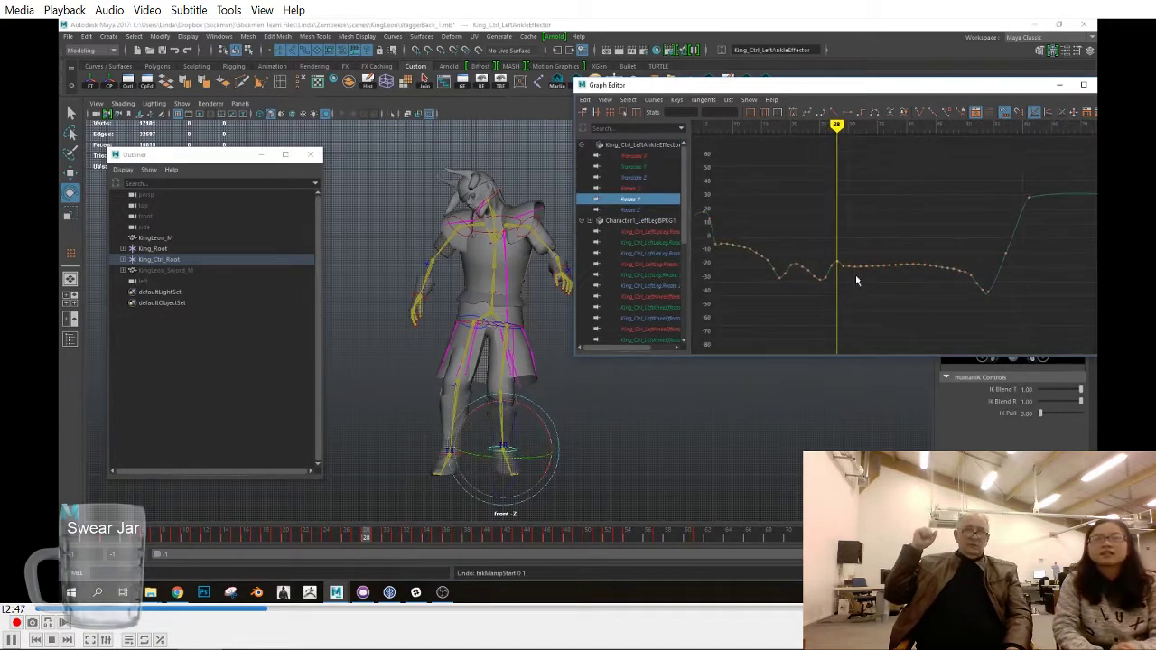
{"action": "mouse_move", "coordinate": [388, 544]}
{"action": "left_mouse_down"}
{"action": "mouse_move", "coordinate": [665, 553]}
{"action": "mouse_move", "coordinate": [656, 557]}
{"action": "left_mouse_up"}
{"action": "left_click_drag", "start_coordinate": [246, 543], "coordinate": [346, 543]}
{"action": "left_click_drag", "start_coordinate": [846, 251], "coordinate": [823, 289]}
{"action": "middle_click_drag", "start_coordinate": [853, 323], "coordinate": [853, 278], "text": "shift"}
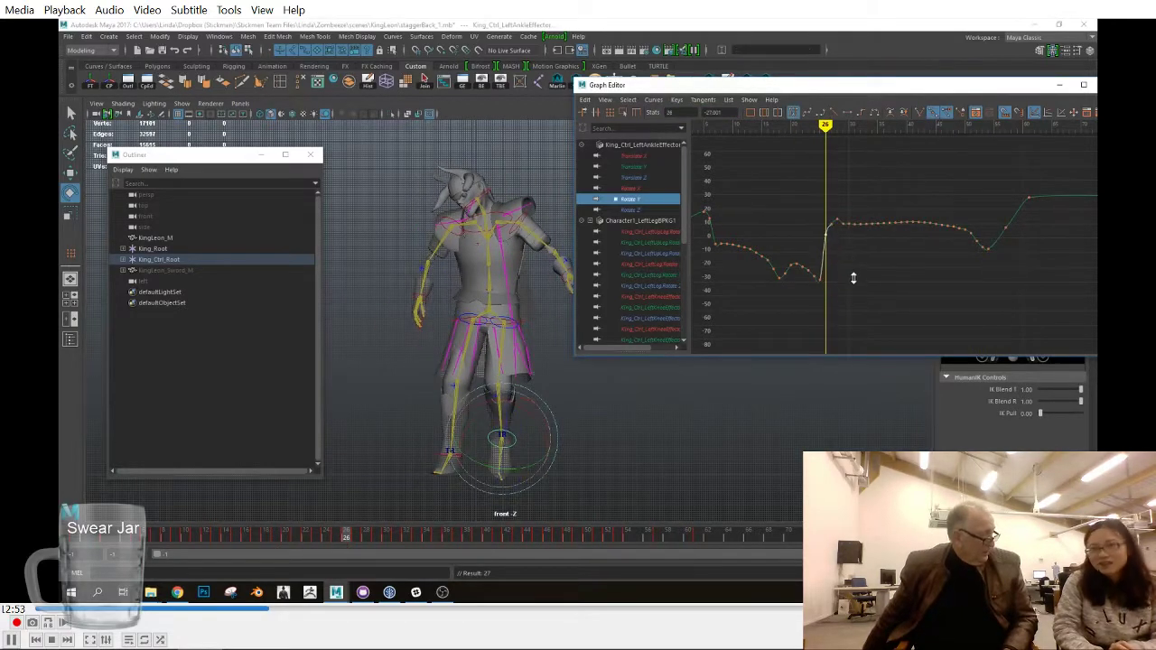
Smooth the left ankle's Rotate Y rise between frames 21 and 26, level the bump at frame 28, and play the result
{"action": "right_click_drag", "start_coordinate": [713, 270], "coordinate": [891, 281], "text": "alt"}
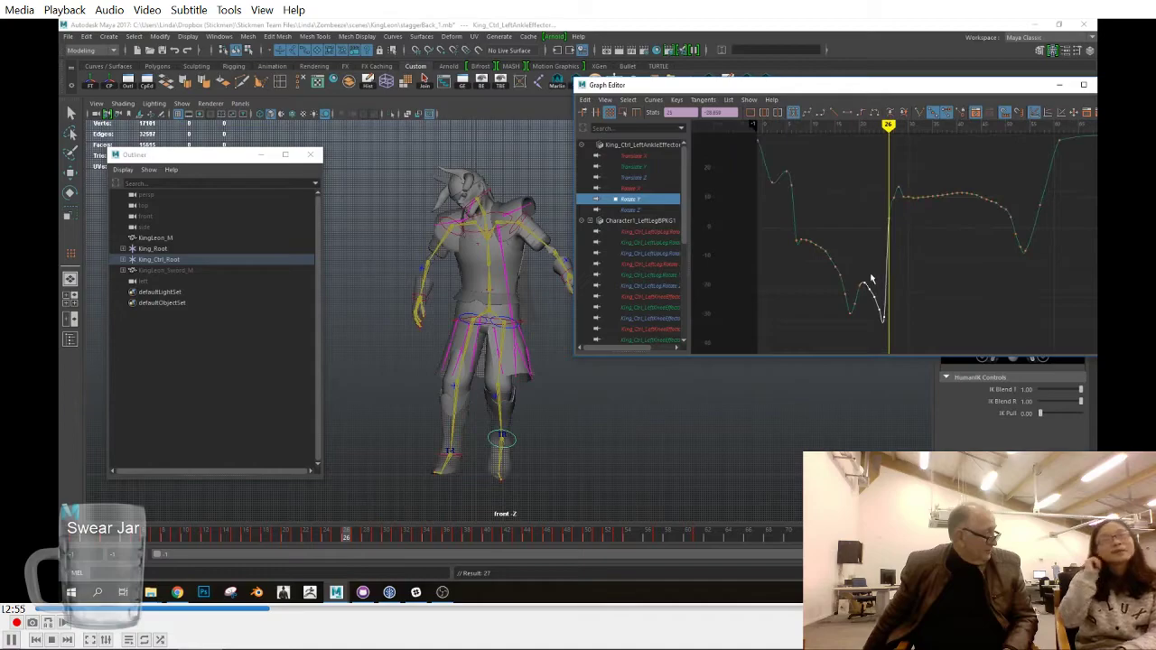
{"action": "key", "text": "ctrl+z"}
{"action": "key", "text": "ctrl+z"}
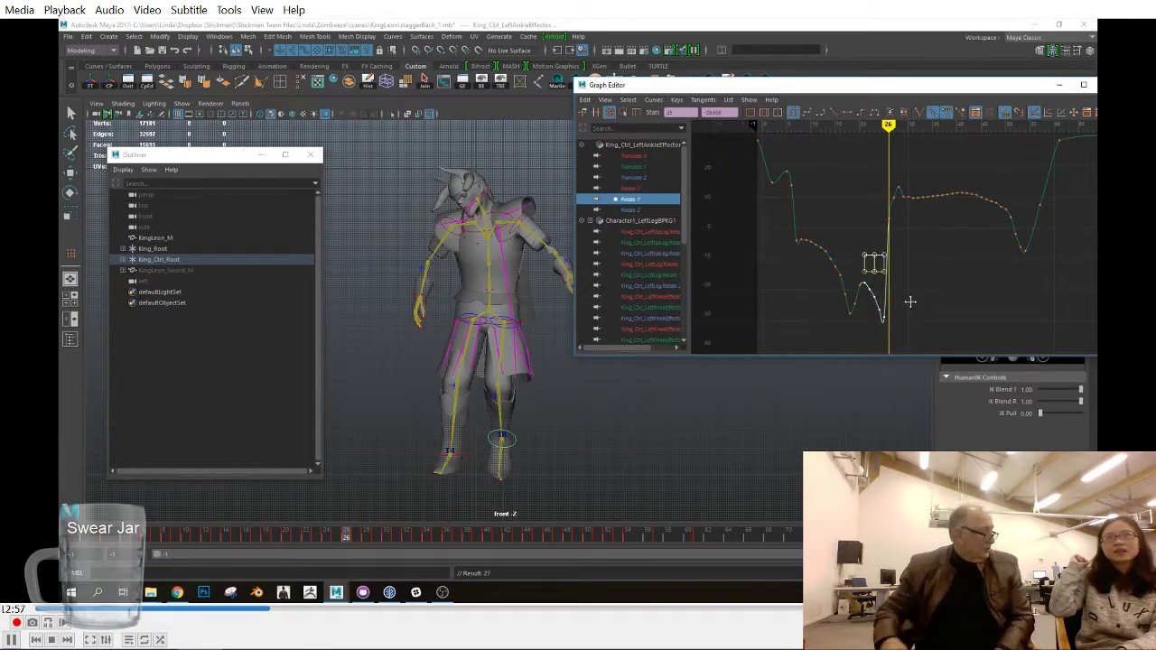
{"action": "key", "text": "ctrl+z"}
{"action": "right_click_drag", "start_coordinate": [865, 275], "coordinate": [902, 316], "text": "alt"}
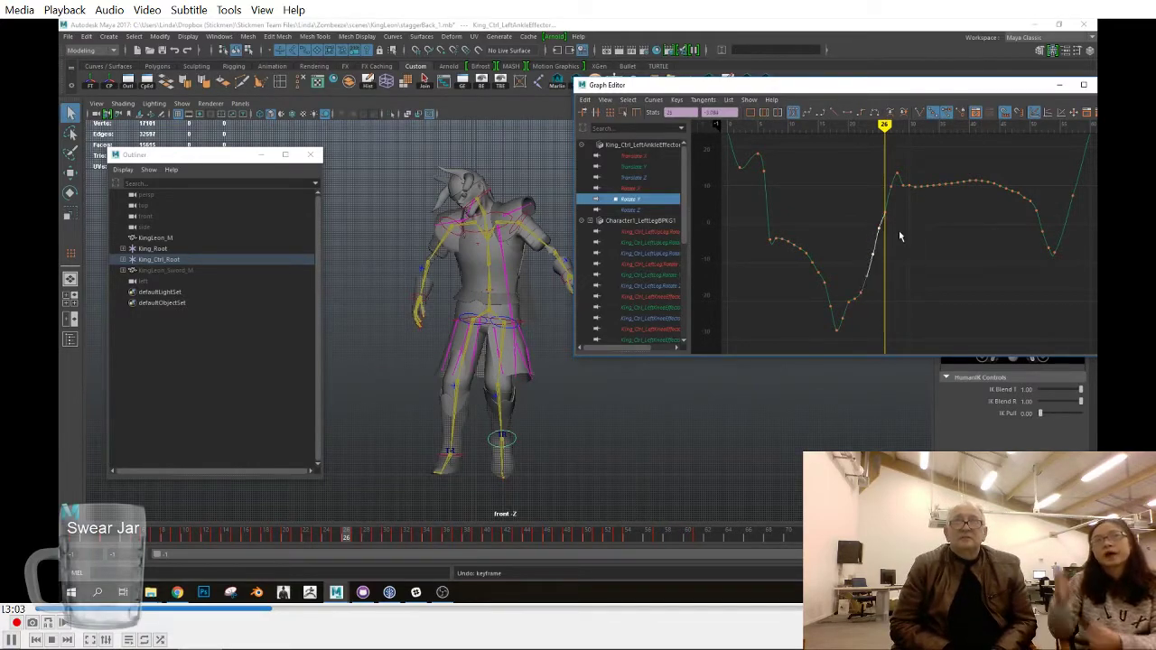
{"action": "key", "text": "alt+v"}
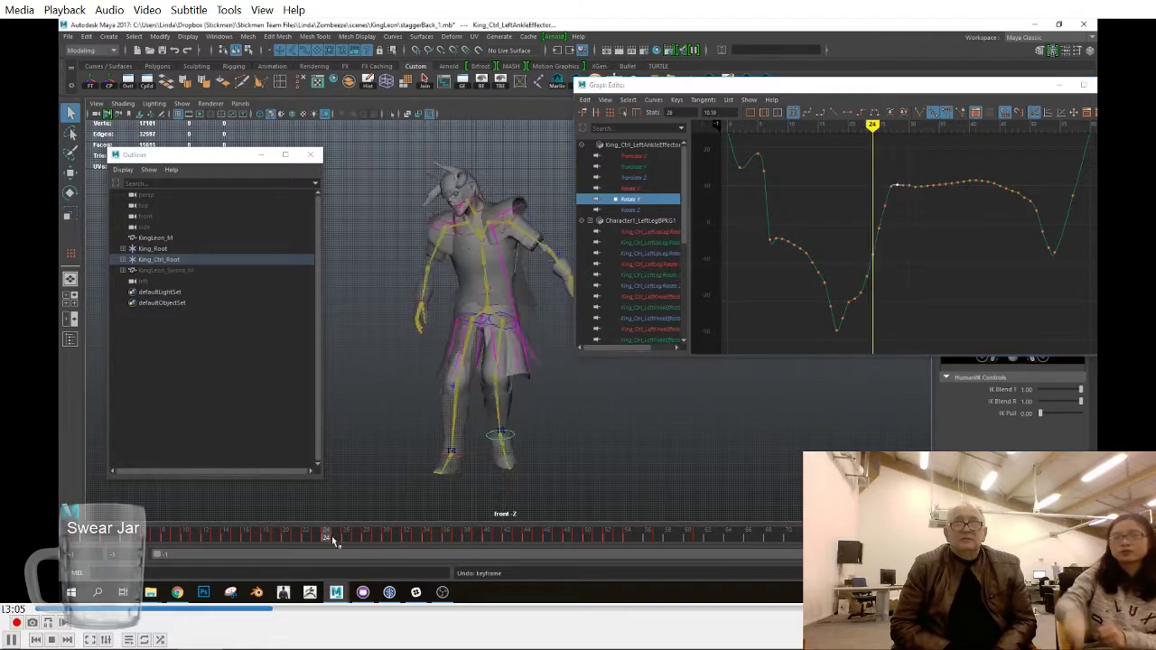
Isolate the hips effector's Translate X curve and scrub to frame 9 in the front view
{"action": "left_click", "coordinate": [476, 317]}
{"action": "left_click_drag", "start_coordinate": [388, 536], "coordinate": [265, 549]}
{"action": "left_click", "coordinate": [634, 178]}
{"action": "left_click", "coordinate": [634, 156]}
{"action": "middle_click_drag", "start_coordinate": [801, 265], "coordinate": [815, 265], "text": "alt"}
{"action": "right_click_drag", "start_coordinate": [816, 264], "coordinate": [852, 264], "text": "alt"}
{"action": "mouse_move", "coordinate": [266, 540]}
{"action": "left_mouse_down"}
{"action": "mouse_move", "coordinate": [238, 559]}
{"action": "mouse_move", "coordinate": [118, 547]}
{"action": "mouse_move", "coordinate": [220, 562]}
{"action": "mouse_move", "coordinate": [296, 553]}
{"action": "left_mouse_up"}
{"action": "right_click_drag", "start_coordinate": [934, 267], "coordinate": [806, 313], "text": "alt"}
{"action": "left_click_drag", "start_coordinate": [156, 538], "coordinate": [177, 554]}
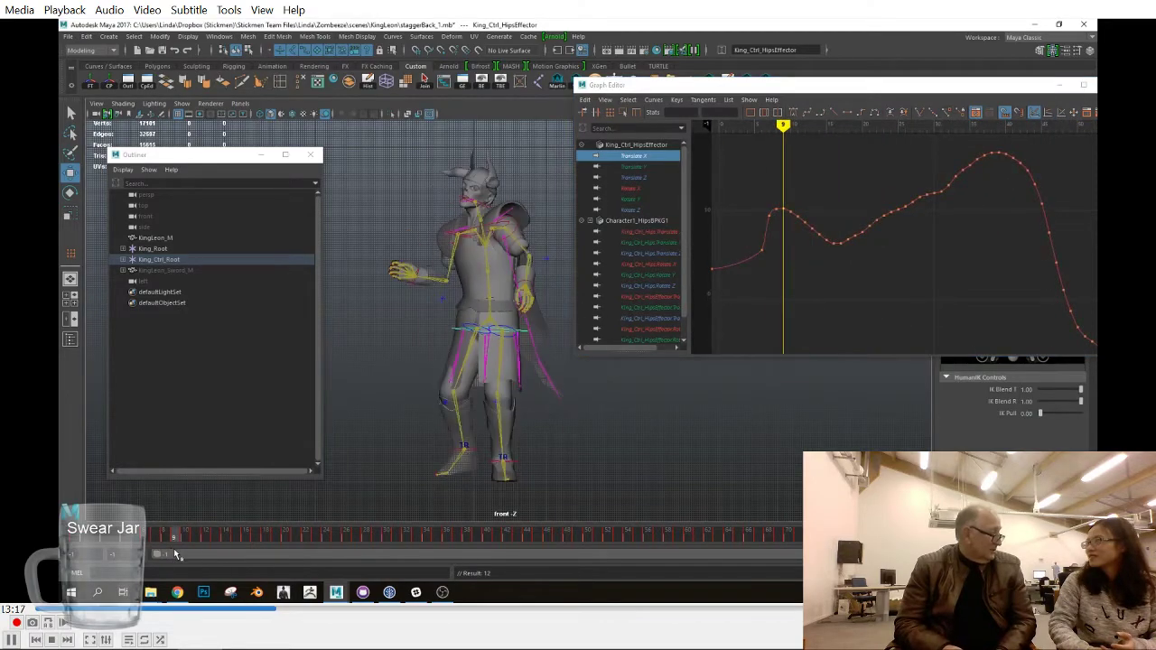
Smooth the hips effector's Translate X rise between frames 6 and 9
{"action": "left_click_drag", "start_coordinate": [538, 331], "coordinate": [542, 330]}
{"action": "key", "text": "ctrl+z"}
{"action": "left_click_drag", "start_coordinate": [781, 196], "coordinate": [766, 227]}
{"action": "middle_click_drag", "start_coordinate": [767, 228], "coordinate": [772, 234]}
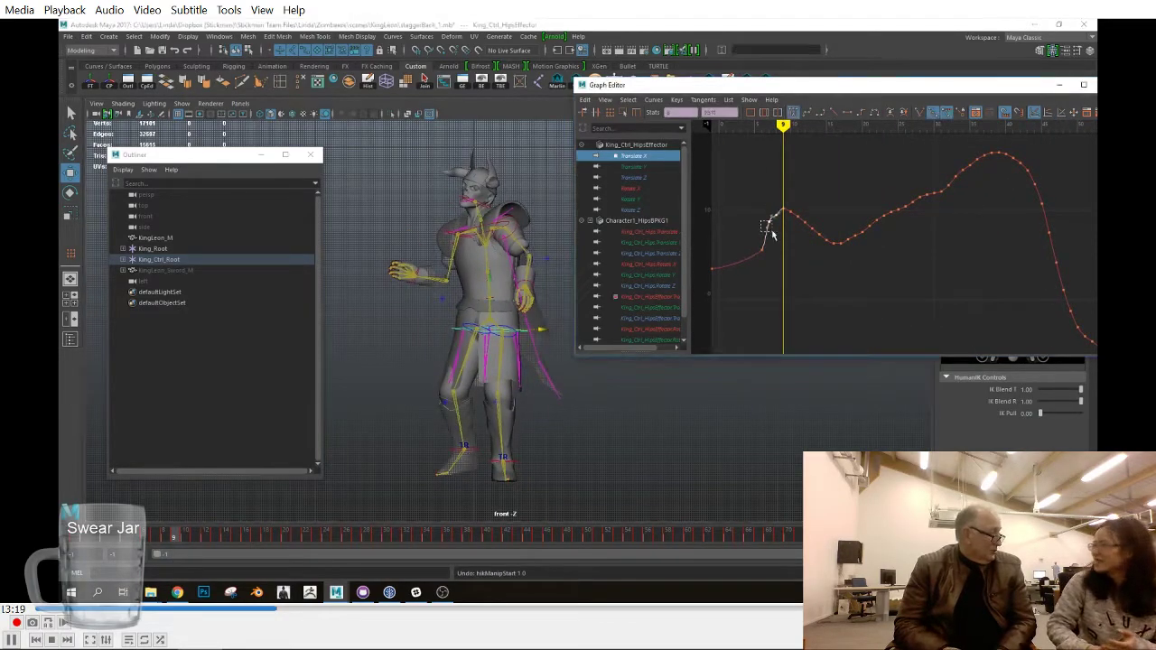
{"action": "mouse_move", "coordinate": [172, 537]}
{"action": "left_mouse_down"}
{"action": "mouse_move", "coordinate": [149, 540]}
{"action": "mouse_move", "coordinate": [268, 546]}
{"action": "mouse_move", "coordinate": [166, 549]}
{"action": "mouse_move", "coordinate": [269, 563]}
{"action": "left_mouse_up"}
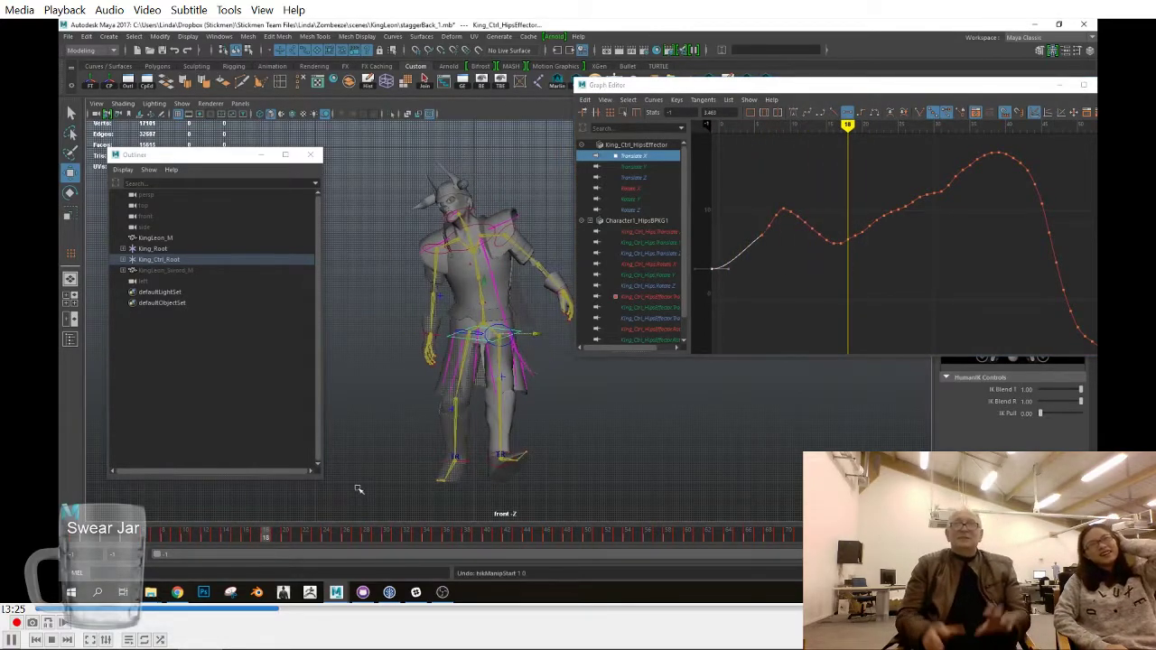
Key the hips at frame 17 with Translate X lowered to about 0, and lattice-deform keys 10 to 16 down to meet it
{"action": "key", "text": "comma"}
{"action": "left_click_drag", "start_coordinate": [532, 335], "coordinate": [525, 335]}
{"action": "key", "text": "s"}
{"action": "left_click_drag", "start_coordinate": [777, 204], "coordinate": [836, 266]}
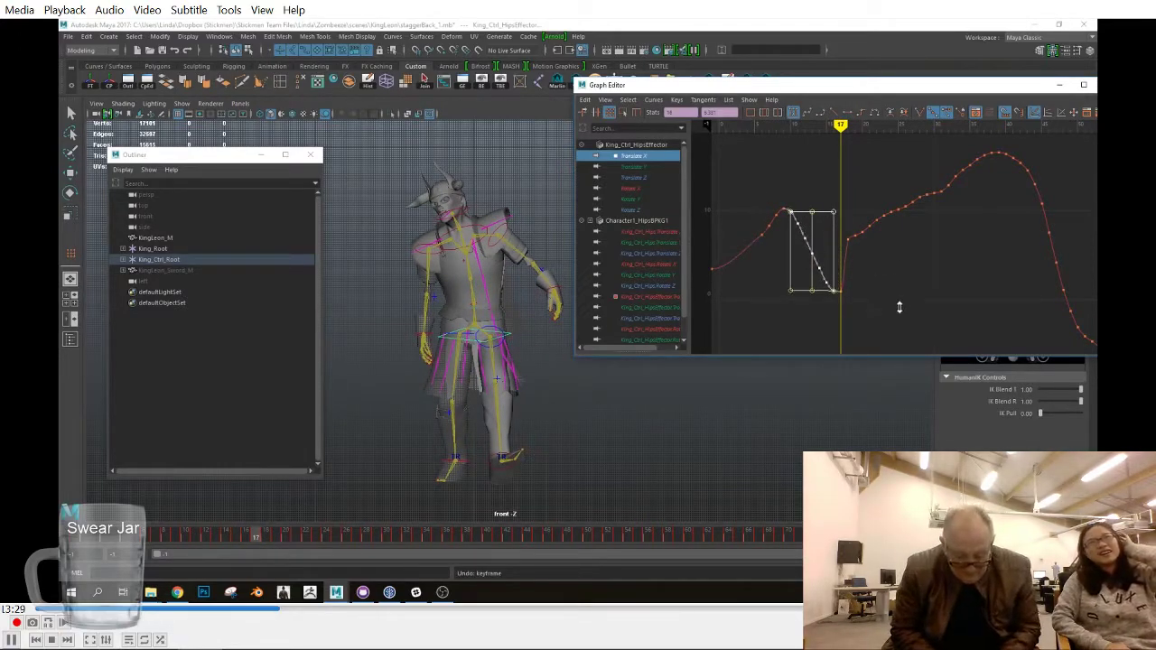
Key the hips at frame 31 with a lower Translate X, and lattice-deform keys 18 to 30 into a smooth rise
{"action": "mouse_move", "coordinate": [256, 547]}
{"action": "left_mouse_down"}
{"action": "mouse_move", "coordinate": [225, 551]}
{"action": "mouse_move", "coordinate": [396, 554]}
{"action": "left_mouse_up"}
{"action": "key", "text": "w"}
{"action": "left_click_drag", "start_coordinate": [549, 332], "coordinate": [539, 332]}
{"action": "key", "text": "s"}
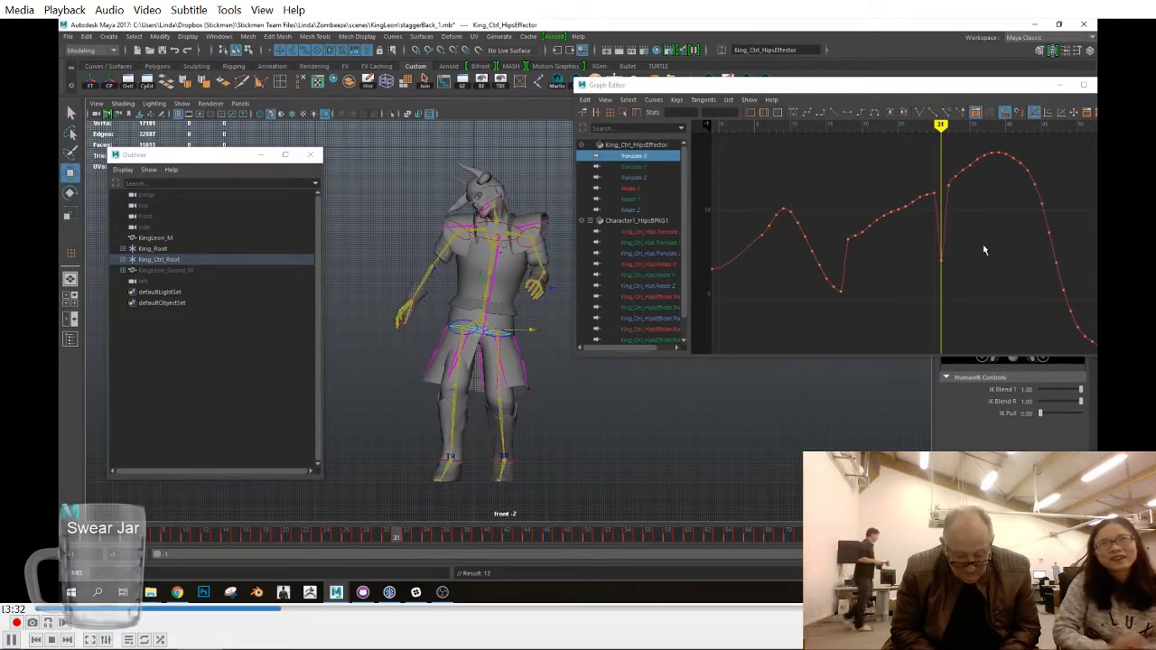
{"action": "middle_click_drag", "start_coordinate": [984, 250], "coordinate": [983, 256], "text": "alt"}
{"action": "left_click_drag", "start_coordinate": [940, 185], "coordinate": [840, 259]}
{"action": "middle_click_drag", "start_coordinate": [870, 201], "coordinate": [870, 219], "text": "shift"}
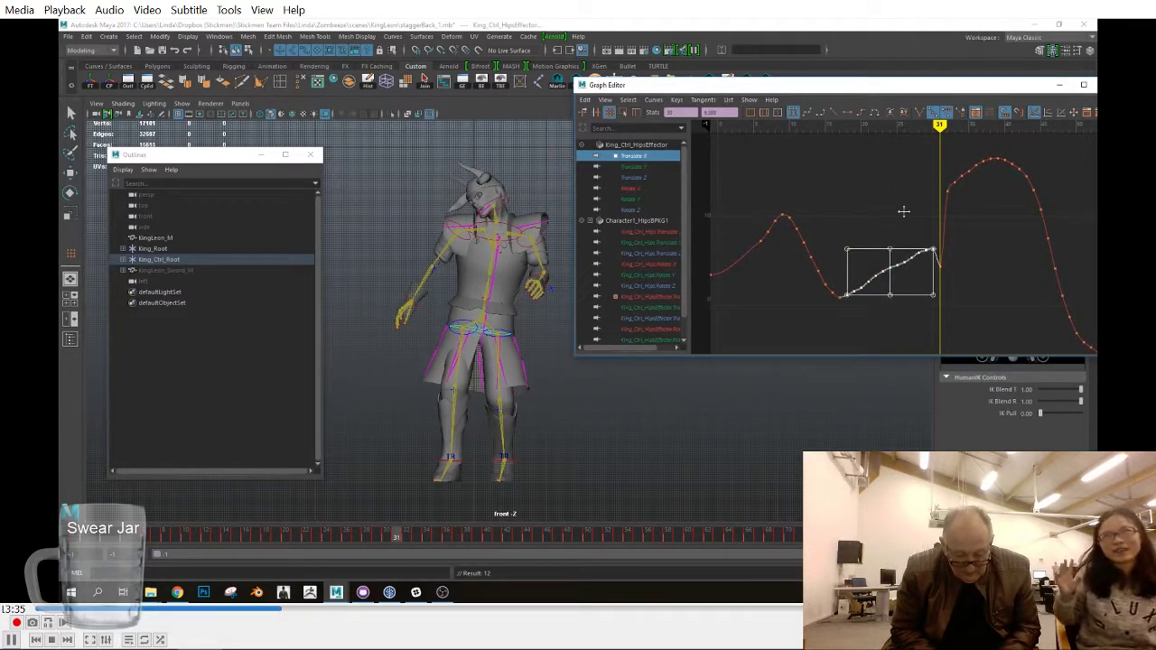
Key the hips at frame 39 with a lower Translate X, and bring down the keys between frames 32 and 38
{"action": "left_click_drag", "start_coordinate": [327, 553], "coordinate": [476, 567]}
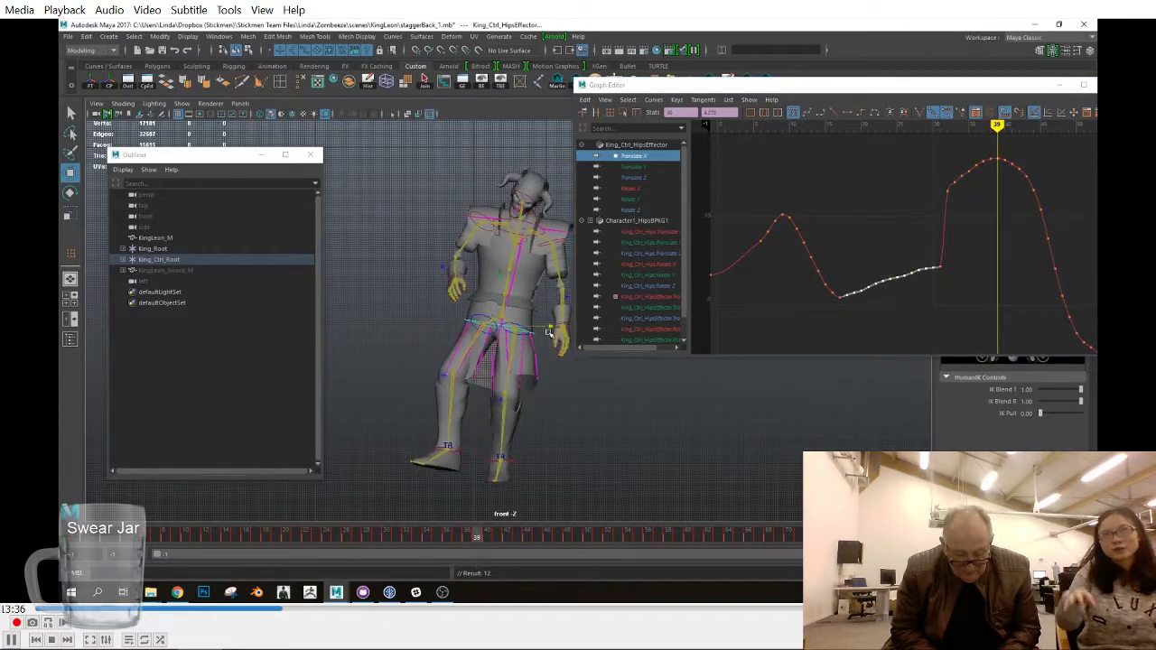
{"action": "left_click_drag", "start_coordinate": [547, 332], "coordinate": [535, 331]}
{"action": "key", "text": "s"}
{"action": "middle_click_drag", "start_coordinate": [950, 213], "coordinate": [907, 219], "text": "alt"}
{"action": "middle_click_drag", "start_coordinate": [874, 259], "coordinate": [852, 248], "text": "alt"}
{"action": "left_click_drag", "start_coordinate": [888, 154], "coordinate": [928, 209]}
Lattice-deform the hips' Translate X keys from frame 40 to about 49 to continue smoothly from frame 39
{"action": "scroll", "coordinate": [921, 221], "scroll_direction": "down", "scroll_amount": 2}
{"action": "middle_click_drag", "start_coordinate": [914, 230], "coordinate": [888, 199], "text": "alt"}
{"action": "left_click_drag", "start_coordinate": [935, 295], "coordinate": [935, 295]}
{"action": "key", "text": "f"}
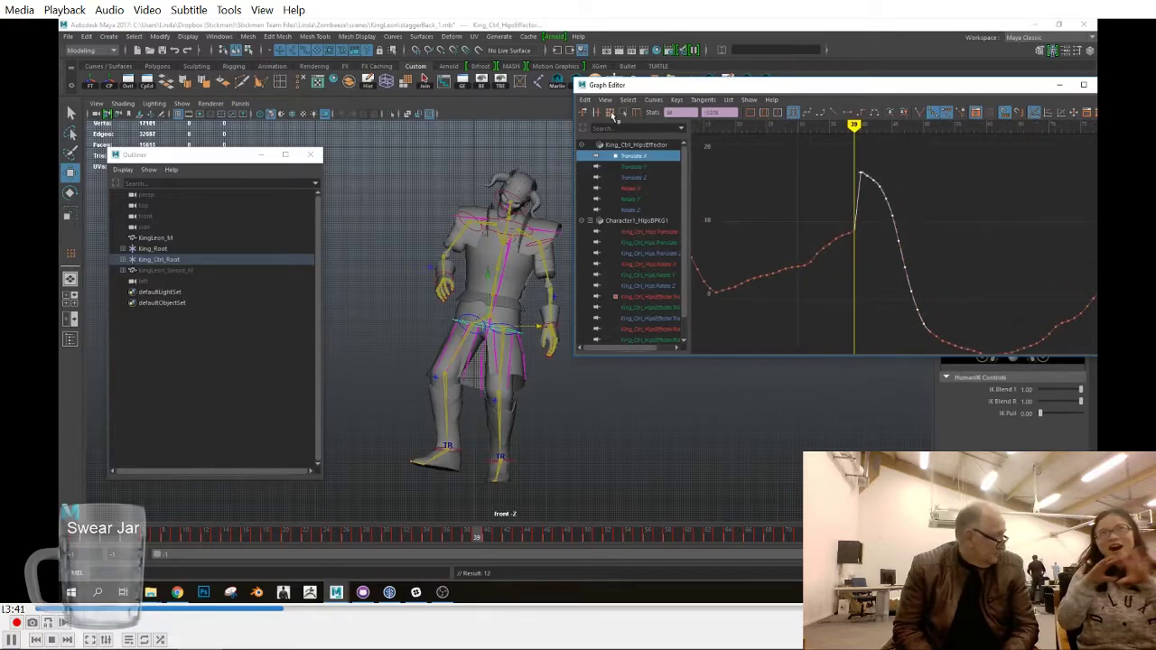
{"action": "key", "text": "q"}
{"action": "left_click", "coordinate": [519, 539]}
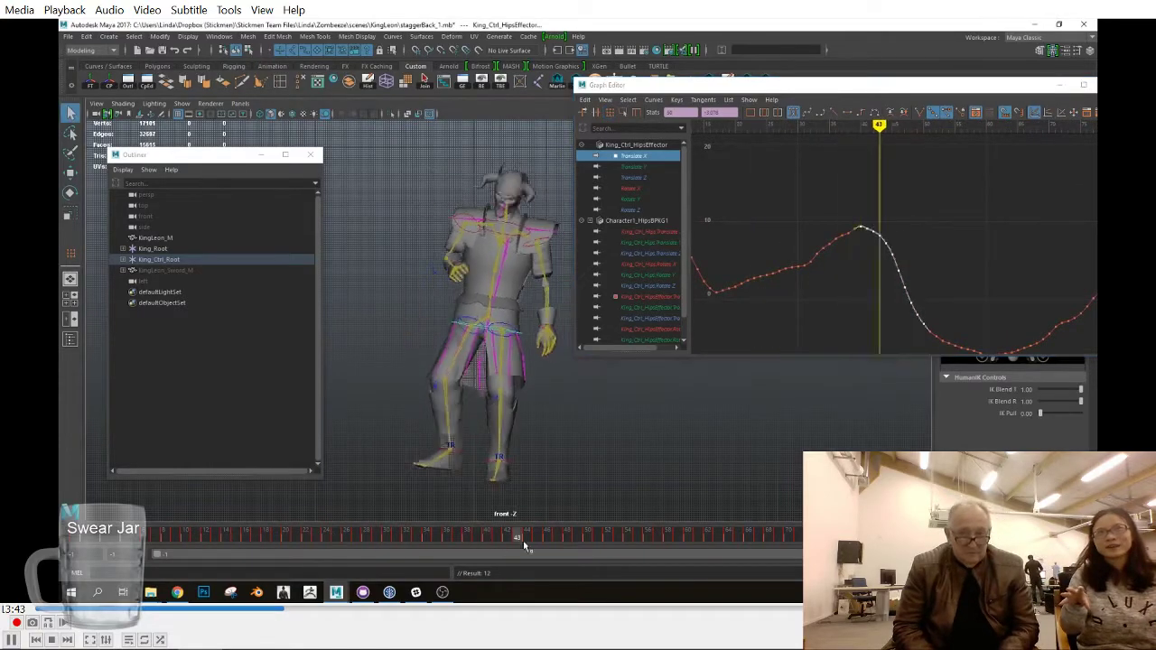
Flatten the tangents of the right ankle's closing Translate X keys around frame 76
{"action": "key", "text": "alt+v"}
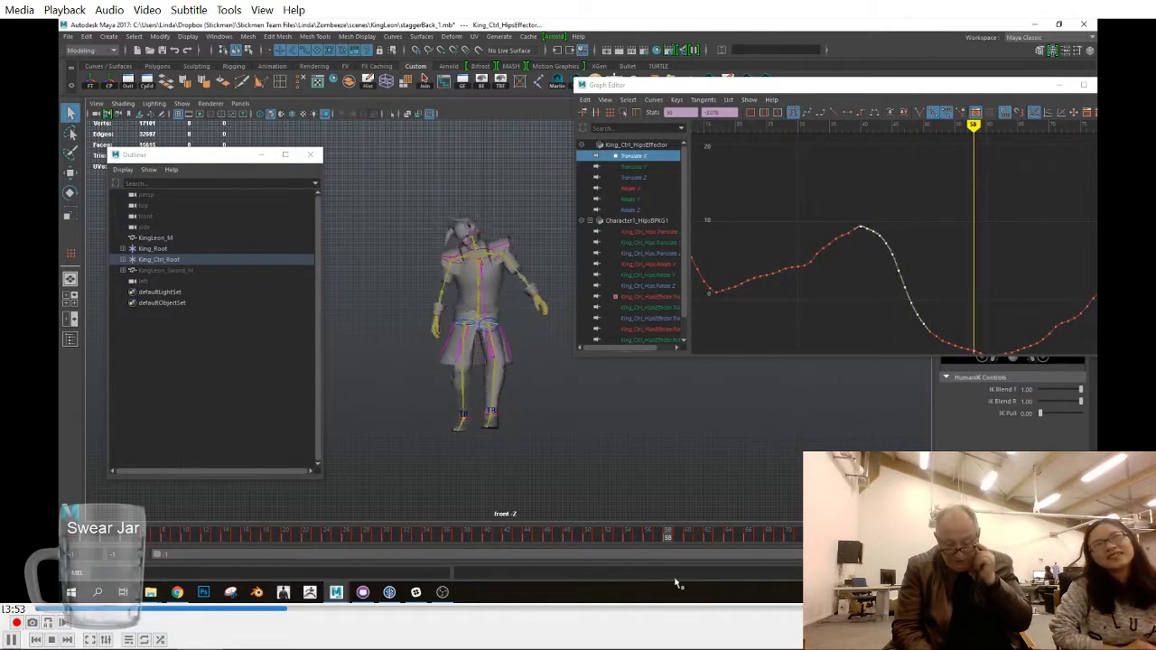
{"action": "left_click", "coordinate": [462, 414]}
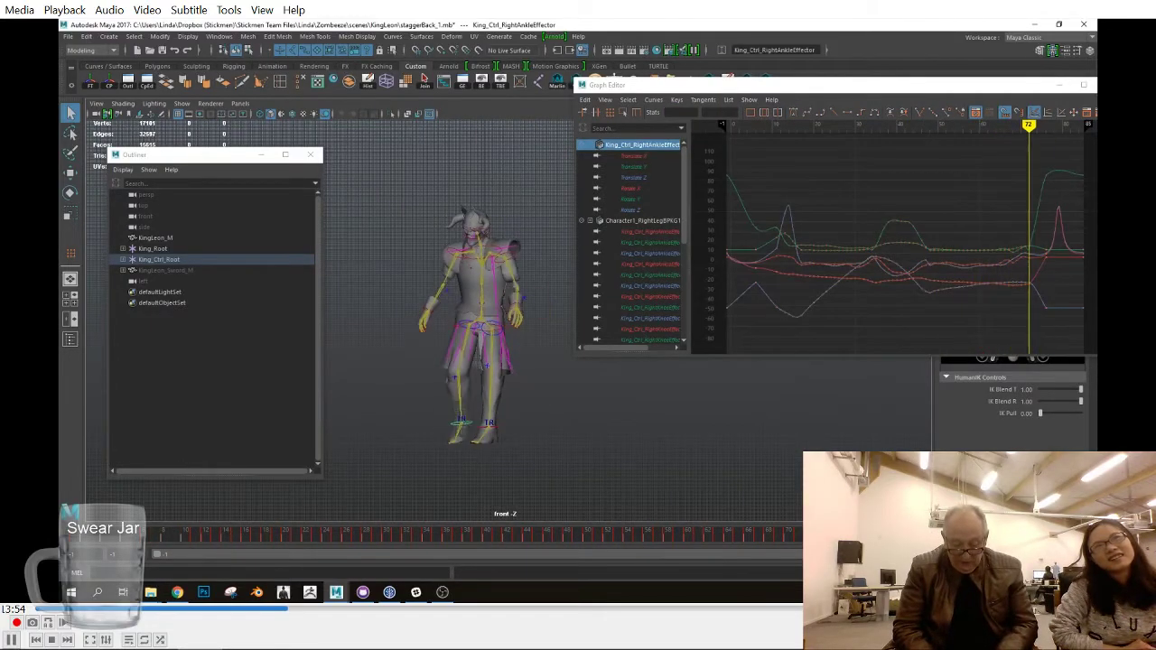
{"action": "left_click", "coordinate": [632, 156]}
{"action": "key", "text": "w"}
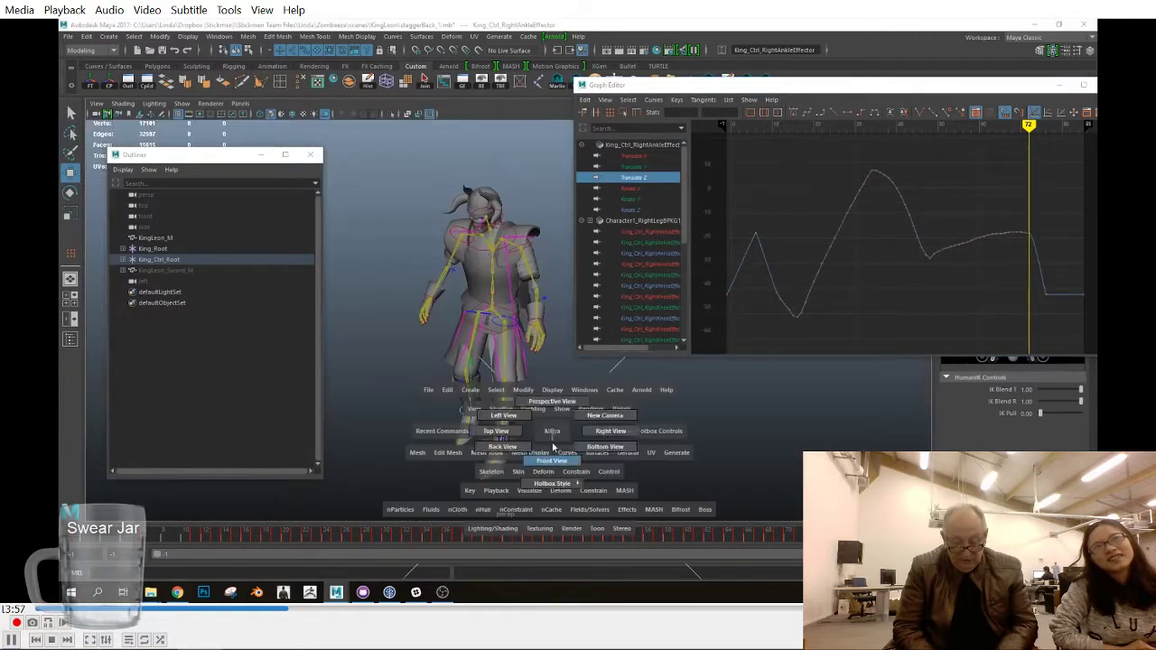
{"action": "right_click_drag", "start_coordinate": [881, 278], "coordinate": [993, 243], "text": "alt+shift"}
{"action": "left_click_drag", "start_coordinate": [1013, 191], "coordinate": [1037, 217]}
{"action": "left_click", "coordinate": [847, 112]}
{"action": "middle_click_drag", "start_coordinate": [1026, 263], "coordinate": [986, 266], "text": "alt"}
{"action": "scroll", "coordinate": [986, 267], "scroll_direction": "up", "scroll_amount": 1}
Key the right ankle at frame 49 with Translate X raised to about -7, and raise the preceding keys to lead into it
{"action": "left_click_drag", "start_coordinate": [687, 536], "coordinate": [577, 556]}
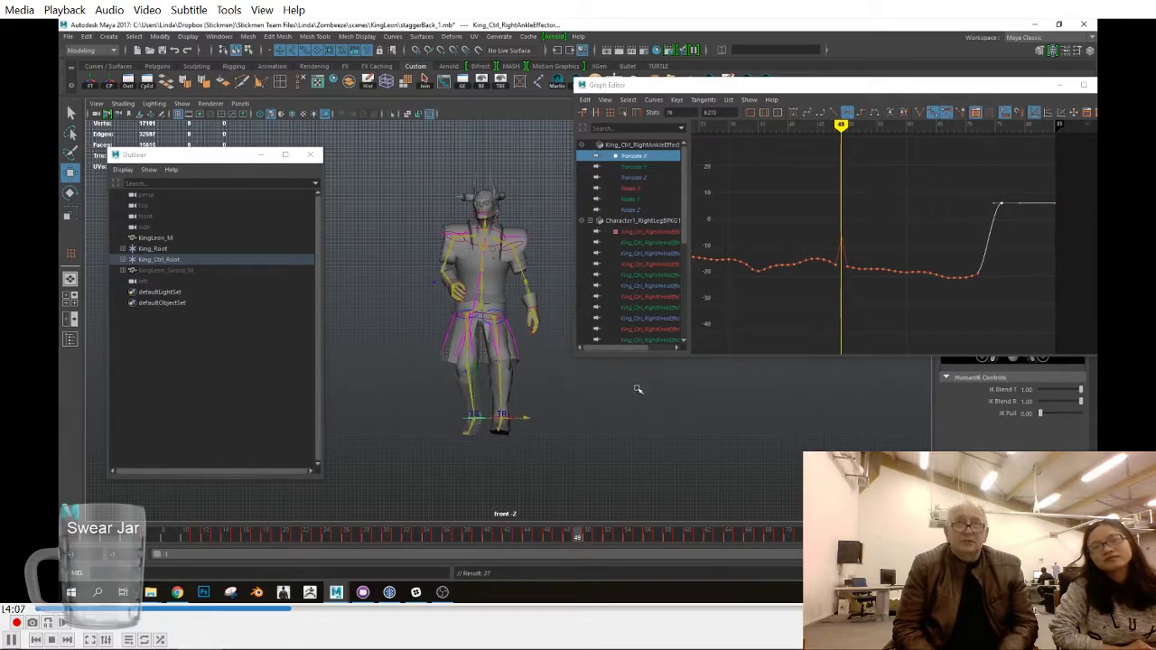
{"action": "right_click_drag", "start_coordinate": [903, 278], "coordinate": [797, 267], "text": "alt+shift"}
{"action": "left_click", "coordinate": [807, 275]}
{"action": "left_click_drag", "start_coordinate": [824, 305], "coordinate": [822, 304]}
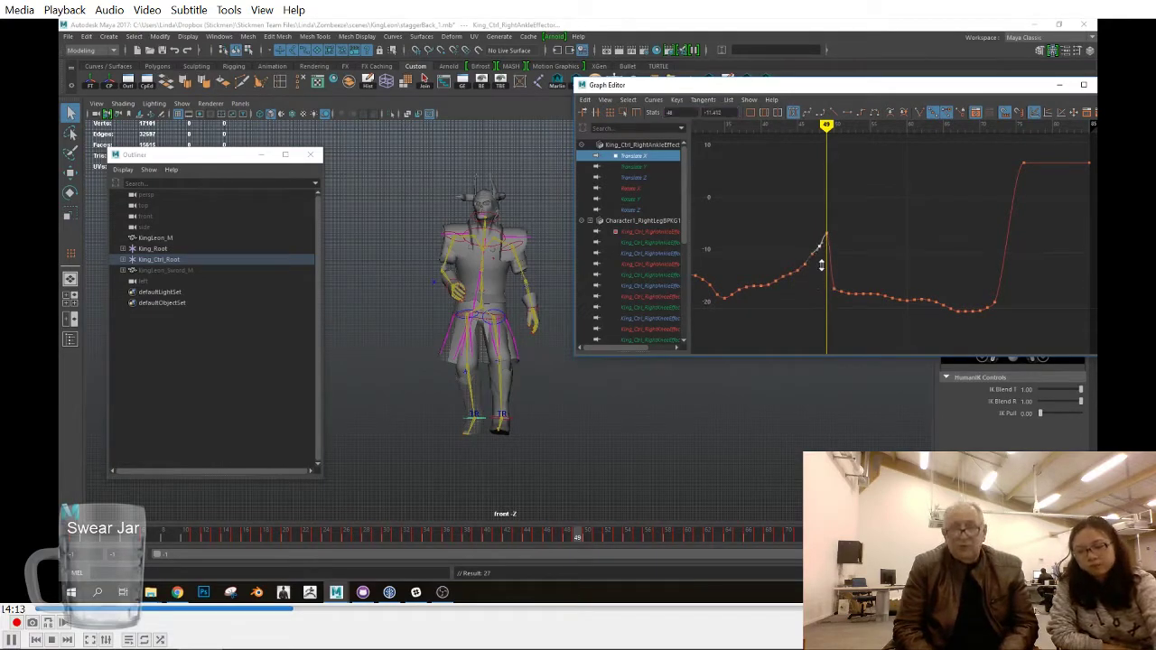
{"action": "left_click_drag", "start_coordinate": [816, 245], "coordinate": [795, 281]}
Raise the right ankle's Translate X keys from frame 50 to about 71 to continue from the frame 49 value
{"action": "left_click_drag", "start_coordinate": [527, 544], "coordinate": [687, 539]}
{"action": "left_click_drag", "start_coordinate": [1004, 316], "coordinate": [829, 277]}
{"action": "middle_click_drag", "start_coordinate": [873, 316], "coordinate": [873, 264], "text": "shift"}
{"action": "left_click_drag", "start_coordinate": [470, 538], "coordinate": [809, 559]}
Rotate the right ankle at frame 49 to a Rotate Y of about 60, and raise the following keys to match
{"action": "key", "text": "space"}
{"action": "left_click_drag", "start_coordinate": [632, 540], "coordinate": [577, 560]}
{"action": "key", "text": "e"}
{"action": "left_click", "coordinate": [629, 188]}
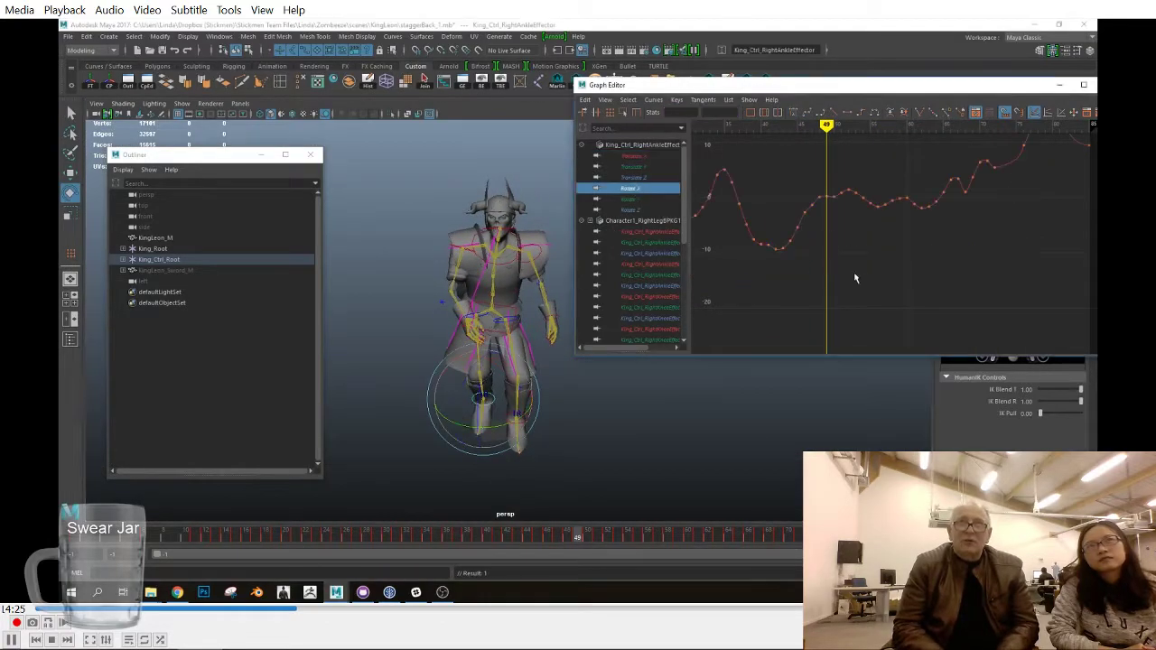
{"action": "left_click", "coordinate": [630, 199]}
{"action": "key", "text": "f"}
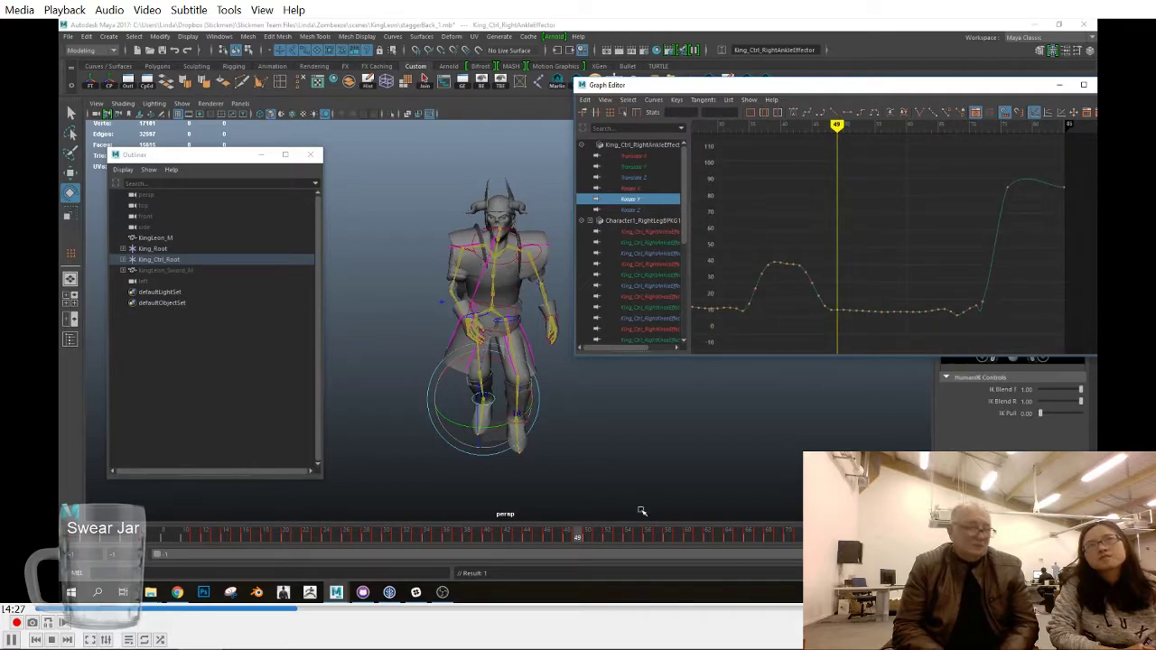
{"action": "left_click_drag", "start_coordinate": [827, 342], "coordinate": [827, 341]}
{"action": "left_click_drag", "start_coordinate": [760, 549], "coordinate": [808, 554]}
{"action": "middle_click_drag", "start_coordinate": [928, 333], "coordinate": [912, 285], "text": "shift"}
Raise the right ankle's Rotate Y keys between frames 43 and 49 into a smooth rise, and check the ending in side view
{"action": "left_click_drag", "start_coordinate": [779, 551], "coordinate": [518, 540]}
{"action": "scroll", "coordinate": [835, 320], "scroll_direction": "up", "scroll_amount": 2}
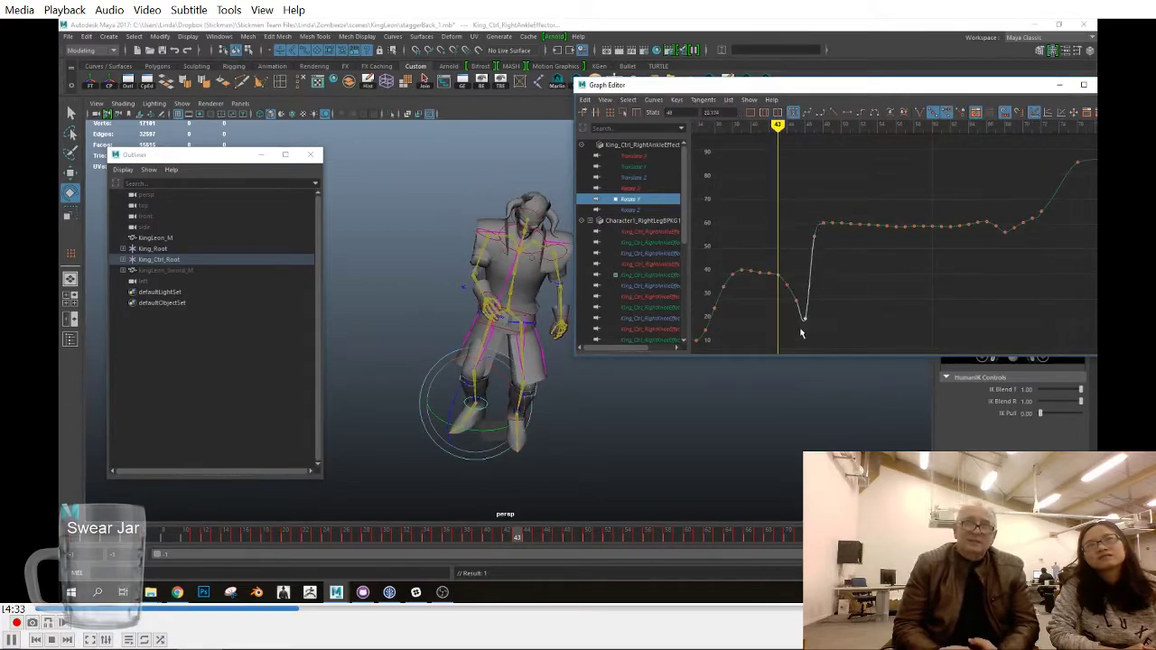
{"action": "middle_click_drag", "start_coordinate": [813, 308], "coordinate": [815, 296], "text": "shift"}
{"action": "middle_click_drag", "start_coordinate": [846, 263], "coordinate": [863, 265], "text": "alt"}
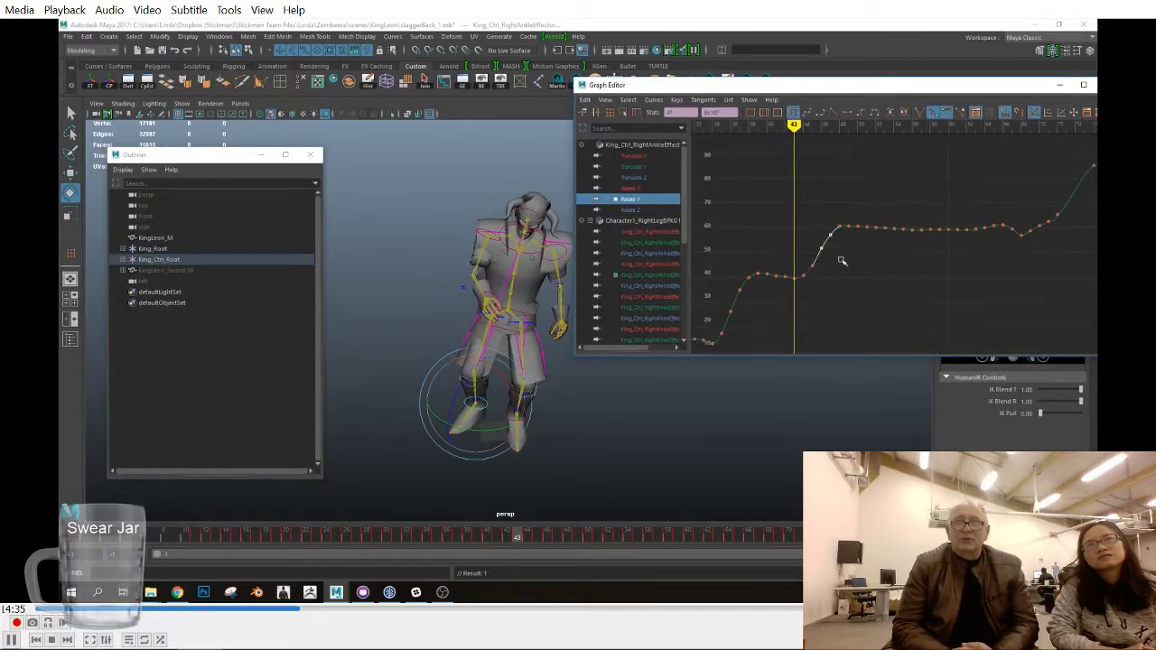
{"action": "left_click_drag", "start_coordinate": [571, 540], "coordinate": [888, 554]}
{"action": "middle_click_drag", "start_coordinate": [880, 327], "coordinate": [761, 341], "text": "alt"}
{"action": "left_click_drag", "start_coordinate": [722, 535], "coordinate": [829, 542]}
{"action": "key", "text": "space"}
{"action": "left_click_drag", "start_coordinate": [694, 476], "coordinate": [704, 457]}
{"action": "left_click", "coordinate": [738, 539]}
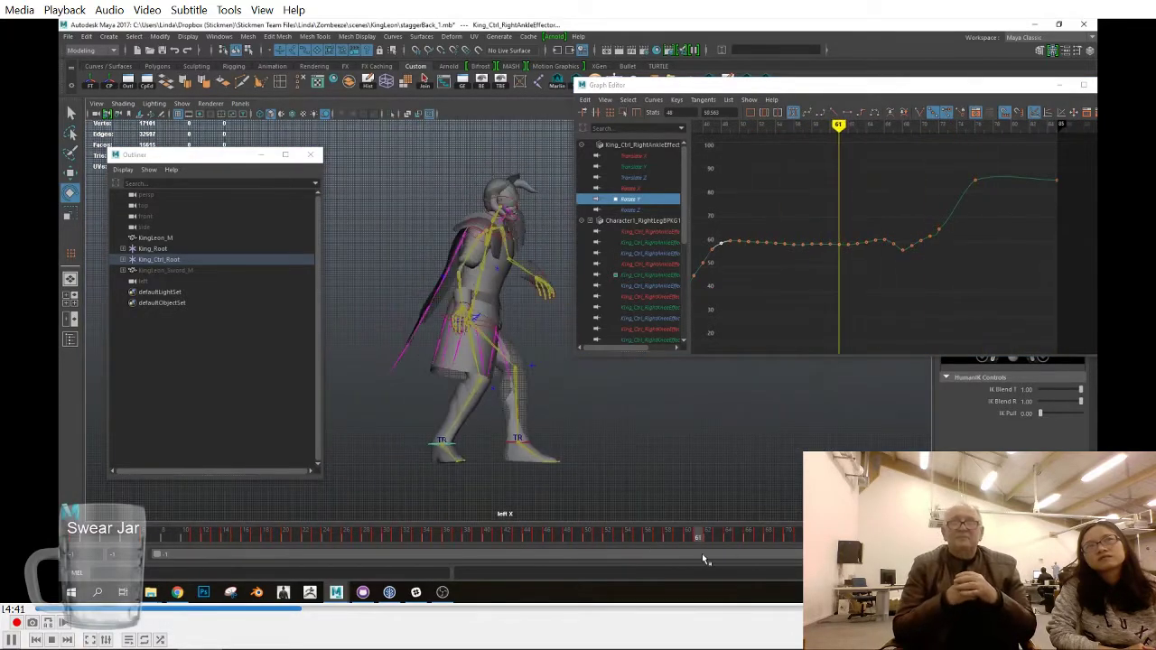
Lower the hips' Translate Z key at frame 61 to about 2, and replace the frame 74 key with one at frame 70
{"action": "left_click", "coordinate": [423, 318]}
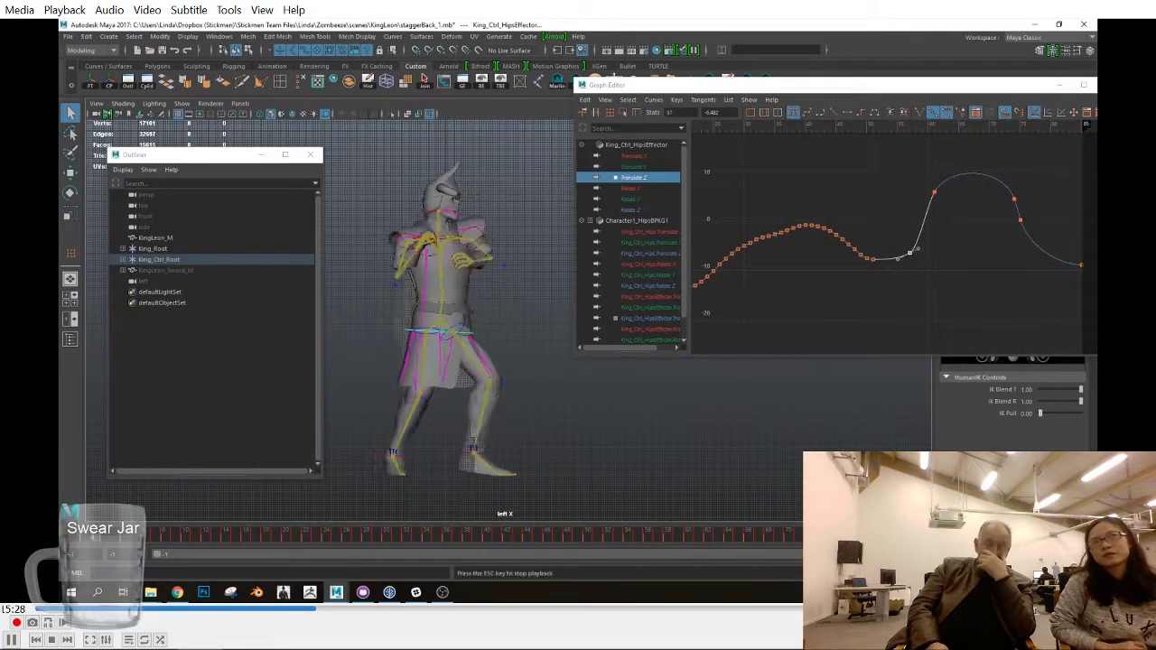
{"action": "mouse_move", "coordinate": [688, 543]}
{"action": "left_mouse_down"}
{"action": "mouse_move", "coordinate": [658, 547]}
{"action": "mouse_move", "coordinate": [719, 560]}
{"action": "mouse_move", "coordinate": [698, 556]}
{"action": "left_mouse_up"}
{"action": "left_click_drag", "start_coordinate": [921, 177], "coordinate": [948, 213]}
{"action": "left_click_drag", "start_coordinate": [775, 553], "coordinate": [940, 547]}
{"action": "left_click", "coordinate": [1012, 200]}
{"action": "key", "text": "Delete"}
{"action": "key", "text": "alt+v"}
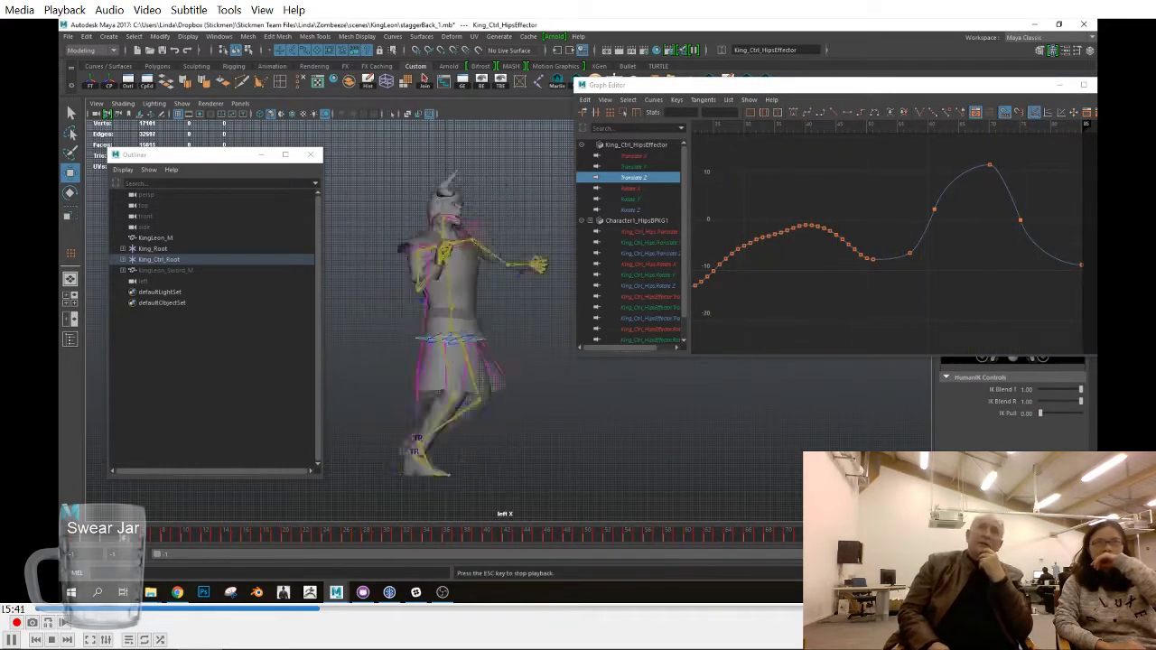
{"action": "key", "text": "Escape"}
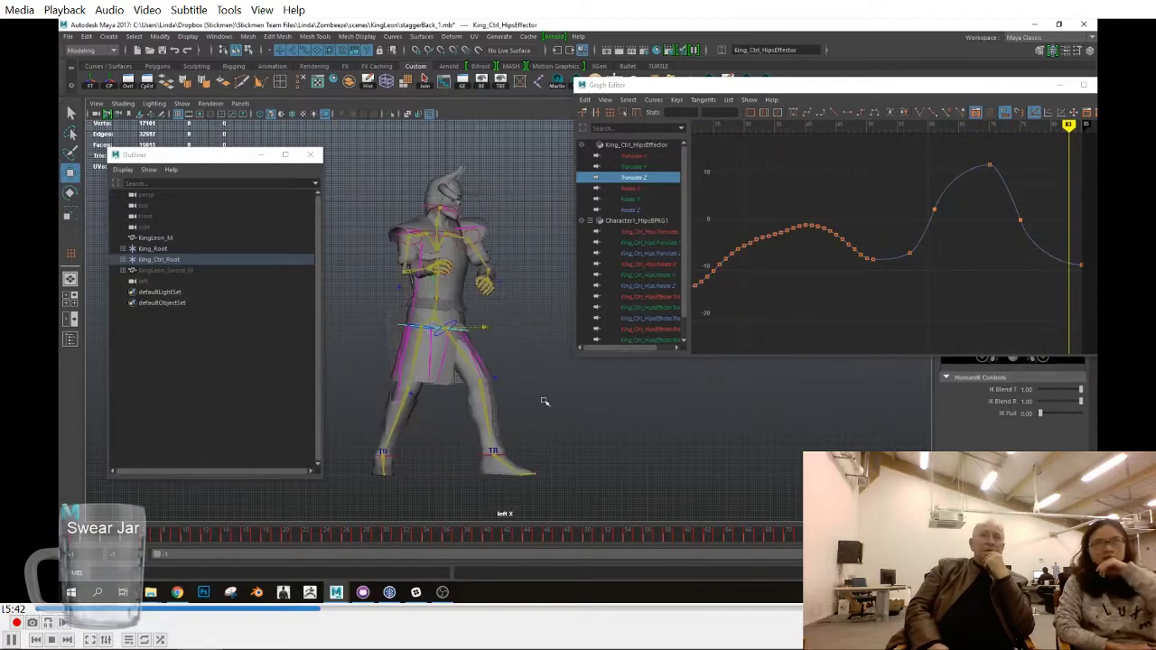
Scrub through the whole animation from other camera angles to check the hips' motion
{"action": "key", "text": "space"}
{"action": "left_click_drag", "start_coordinate": [545, 401], "coordinate": [532, 410]}
{"action": "scroll", "coordinate": [532, 410], "scroll_direction": "down", "scroll_amount": 6}
{"action": "left_click_drag", "start_coordinate": [168, 540], "coordinate": [870, 544]}
{"action": "key", "text": "space"}
{"action": "left_click_drag", "start_coordinate": [611, 421], "coordinate": [612, 399]}
Key the hips at frame 75 with Rotate X of about -50, and lattice-deform the surrounding keys from about frame 65 into a smooth descent
{"action": "left_click_drag", "start_coordinate": [744, 539], "coordinate": [838, 539]}
{"action": "key", "text": "e"}
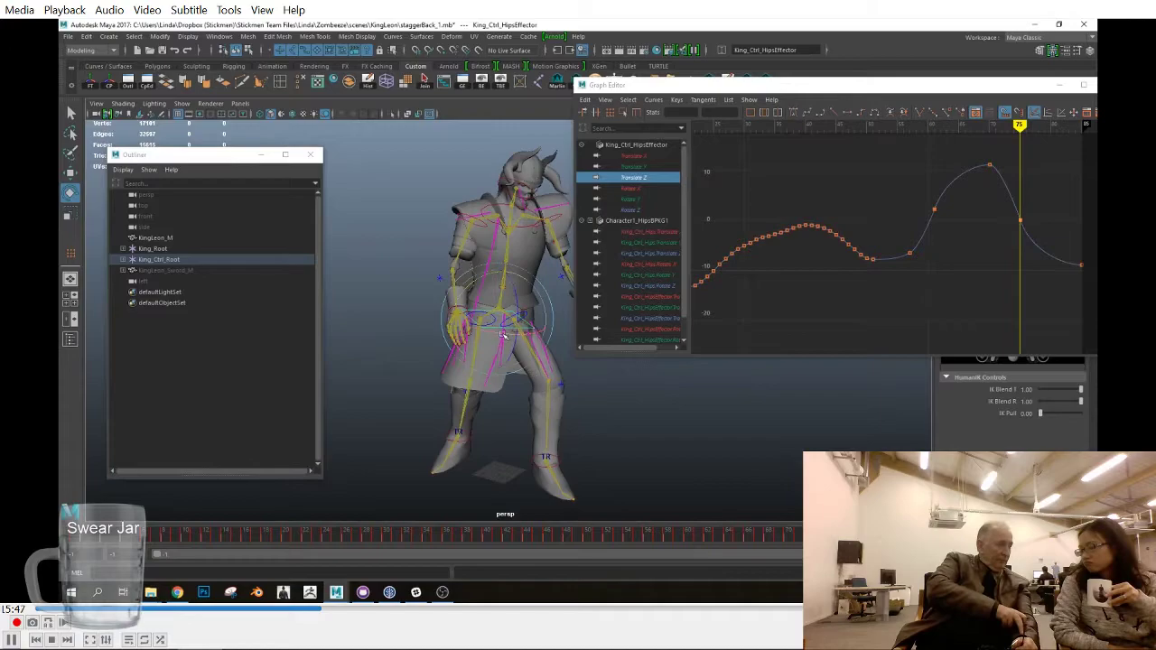
{"action": "left_click", "coordinate": [631, 188]}
{"action": "key", "text": "f"}
{"action": "middle_click_drag", "start_coordinate": [1048, 257], "coordinate": [938, 258], "text": "alt"}
{"action": "mouse_move", "coordinate": [939, 258]}
{"action": "right_mouse_down", "text": "alt"}
{"action": "mouse_move", "coordinate": [965, 258]}
{"action": "mouse_move", "coordinate": [948, 258]}
{"action": "right_mouse_up", "text": "alt"}
{"action": "left_click_drag", "start_coordinate": [979, 228], "coordinate": [932, 251]}
{"action": "right_click_drag", "start_coordinate": [944, 252], "coordinate": [841, 171], "text": "alt"}
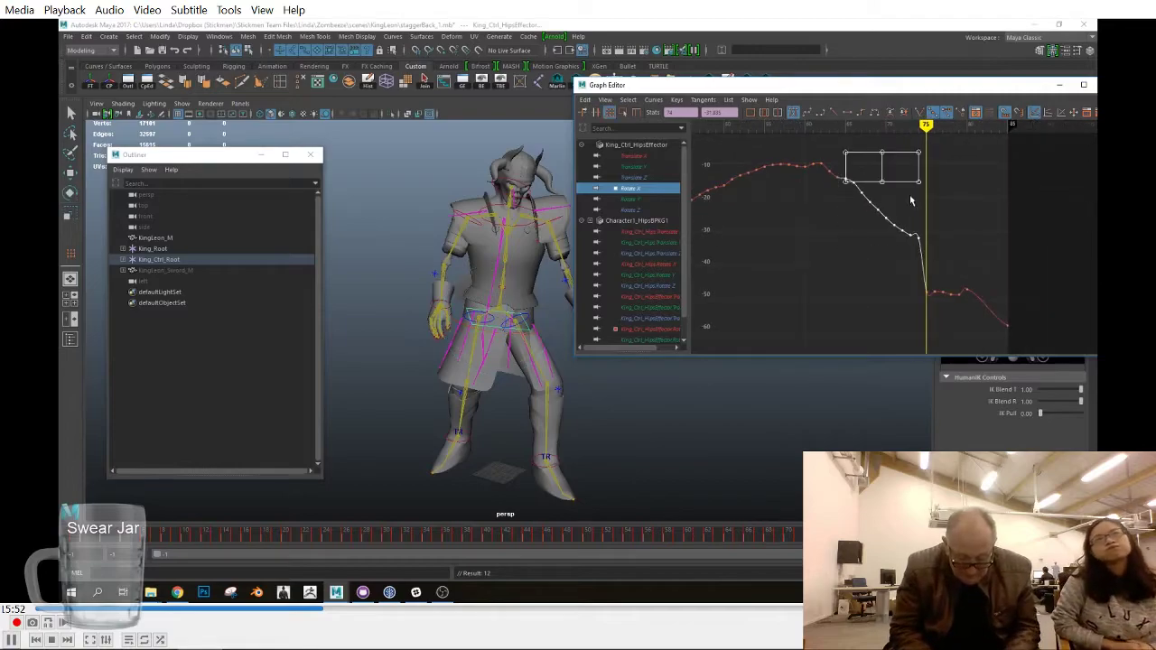
{"action": "key", "text": "w"}
{"action": "left_click", "coordinate": [855, 185]}
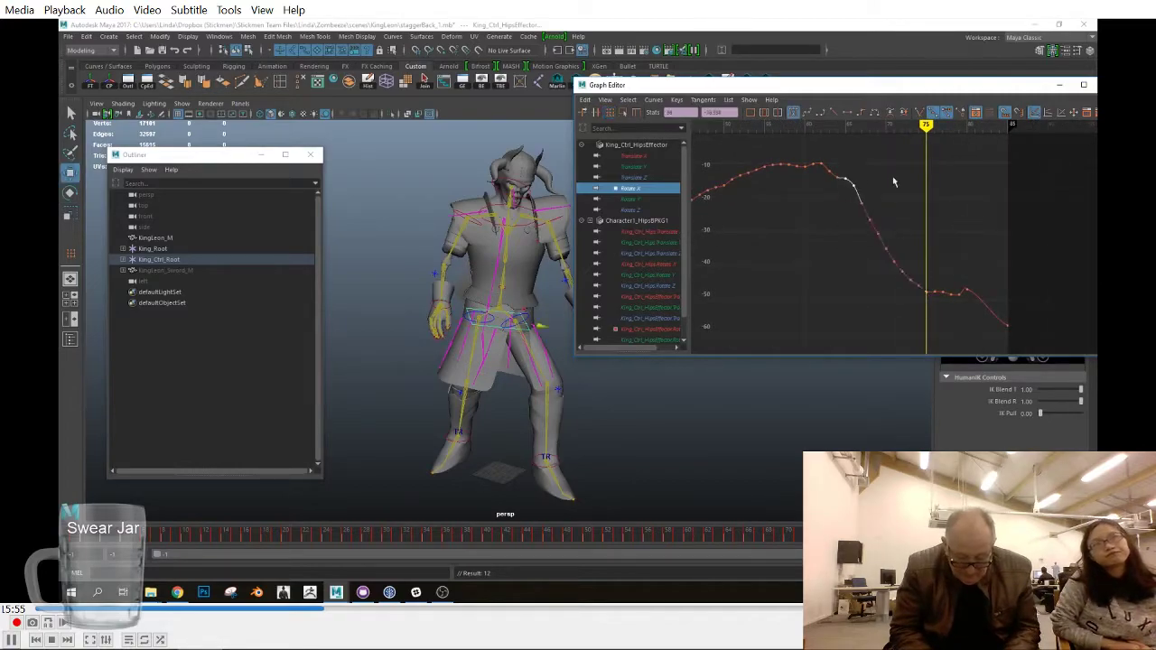
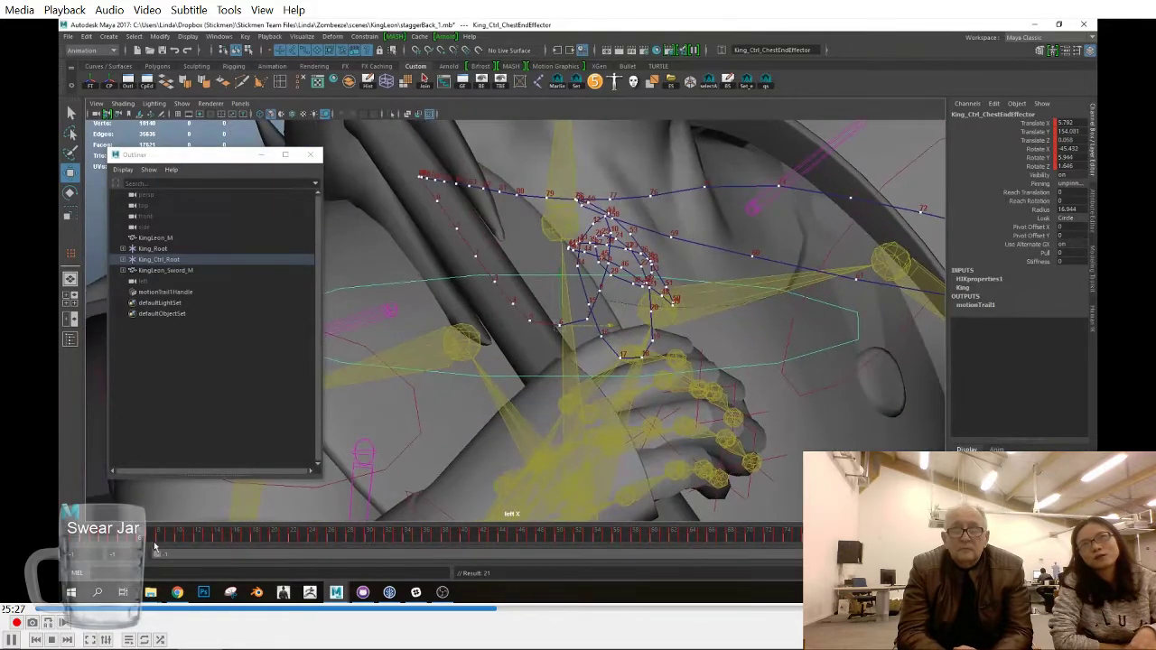
{"action": "left_click", "coordinate": [263, 210]}
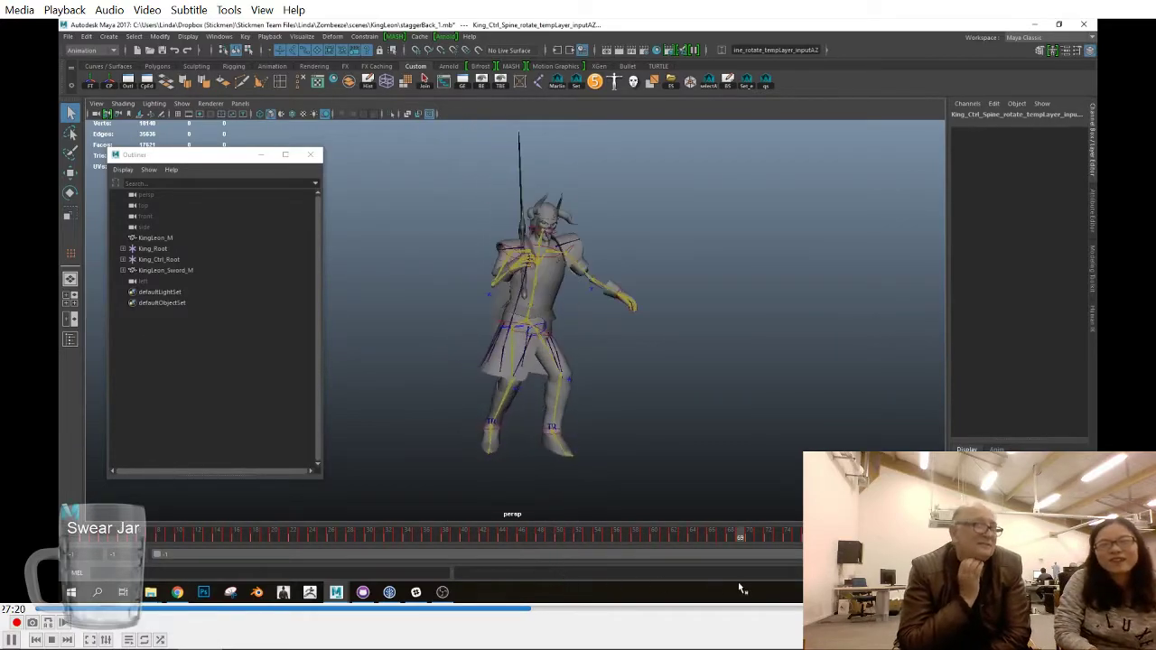
{"action": "right_click_drag", "start_coordinate": [736, 541], "coordinate": [673, 508]}
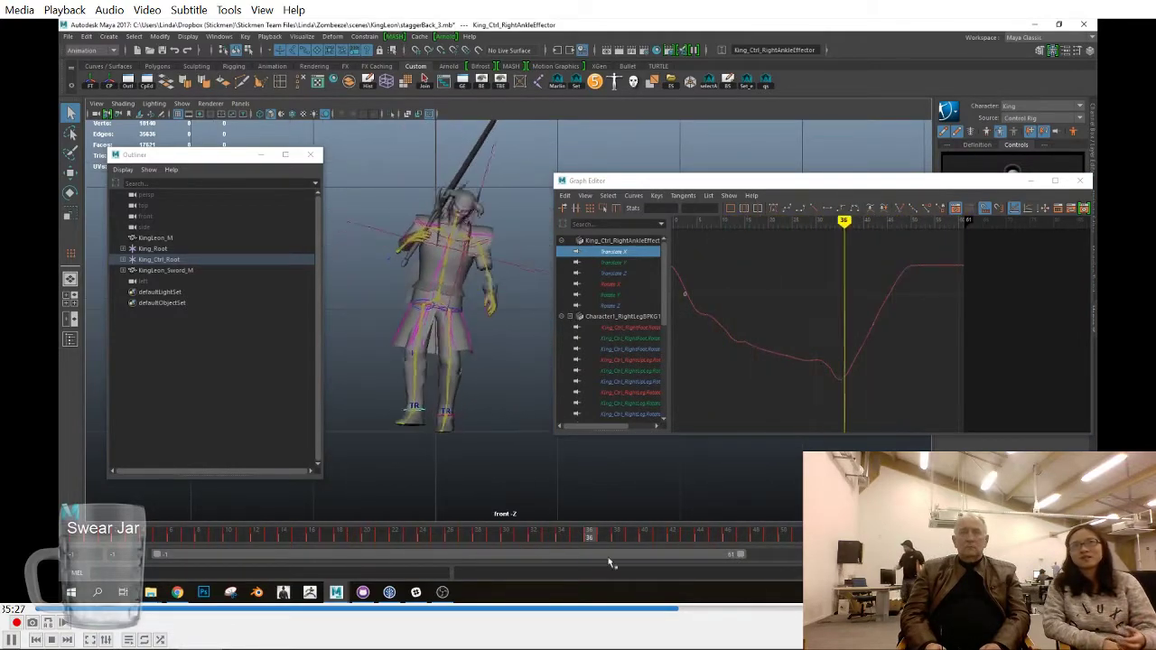
Select the King's hips control in the front view at frame 40
{"action": "left_click_drag", "start_coordinate": [569, 335], "coordinate": [464, 348], "text": "alt"}
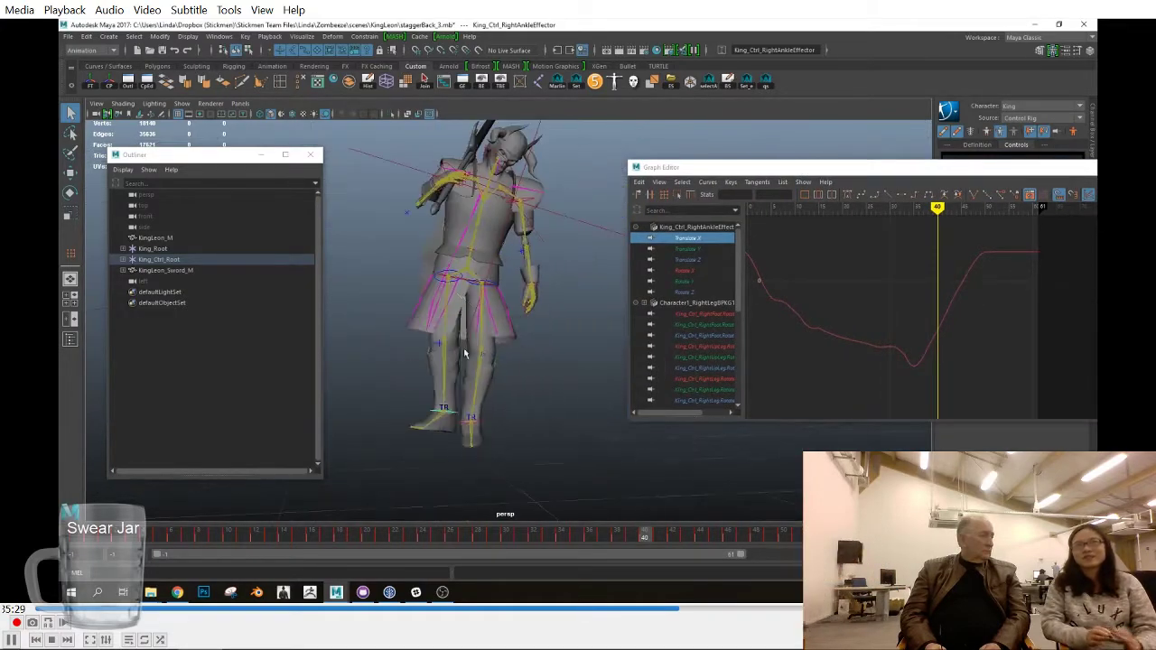
{"action": "key", "text": "space"}
{"action": "key", "text": "space"}
{"action": "left_click", "coordinate": [402, 306]}
{"action": "middle_click_drag", "start_coordinate": [650, 397], "coordinate": [666, 407], "text": "alt"}
Try rotating the hips at frame 40 in the front view
{"action": "left_click", "coordinate": [689, 272]}
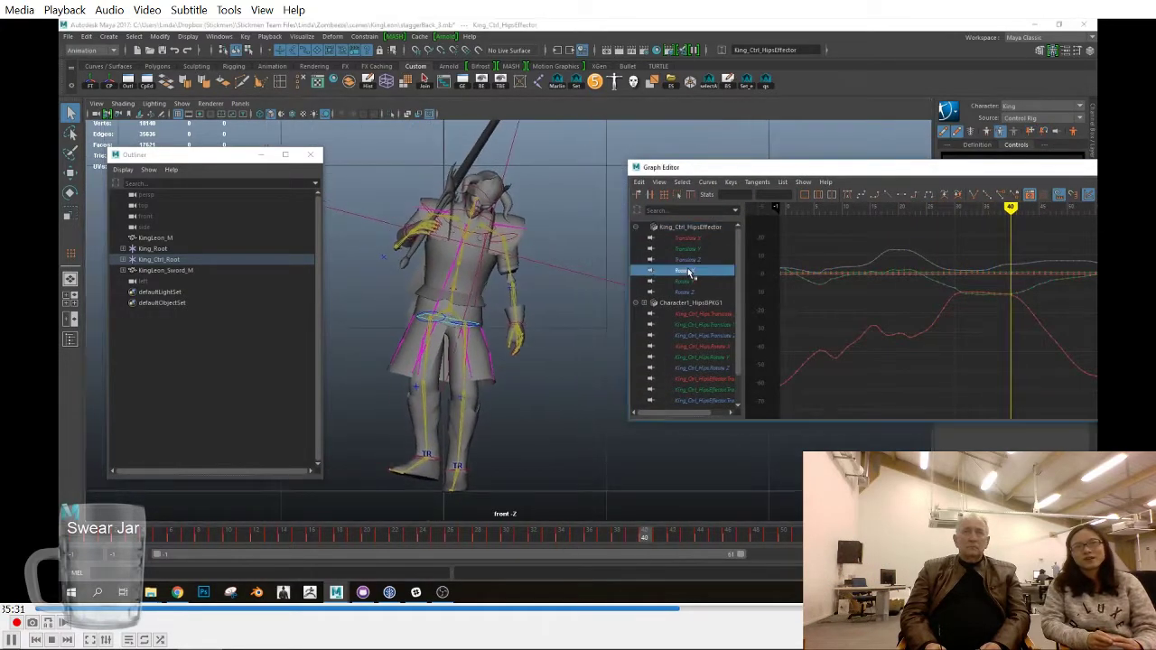
{"action": "key", "text": "e"}
{"action": "left_click_drag", "start_coordinate": [497, 310], "coordinate": [481, 287]}
{"action": "left_click", "coordinate": [693, 282]}
{"action": "left_click_drag", "start_coordinate": [629, 542], "coordinate": [644, 547]}
Lower the peak of the hips' Translate Y curve around frame 40, keeping the surrounding keys smooth
{"action": "left_click", "coordinate": [689, 249]}
{"action": "key", "text": "f"}
{"action": "middle_click_drag", "start_coordinate": [1059, 277], "coordinate": [974, 274], "text": "alt"}
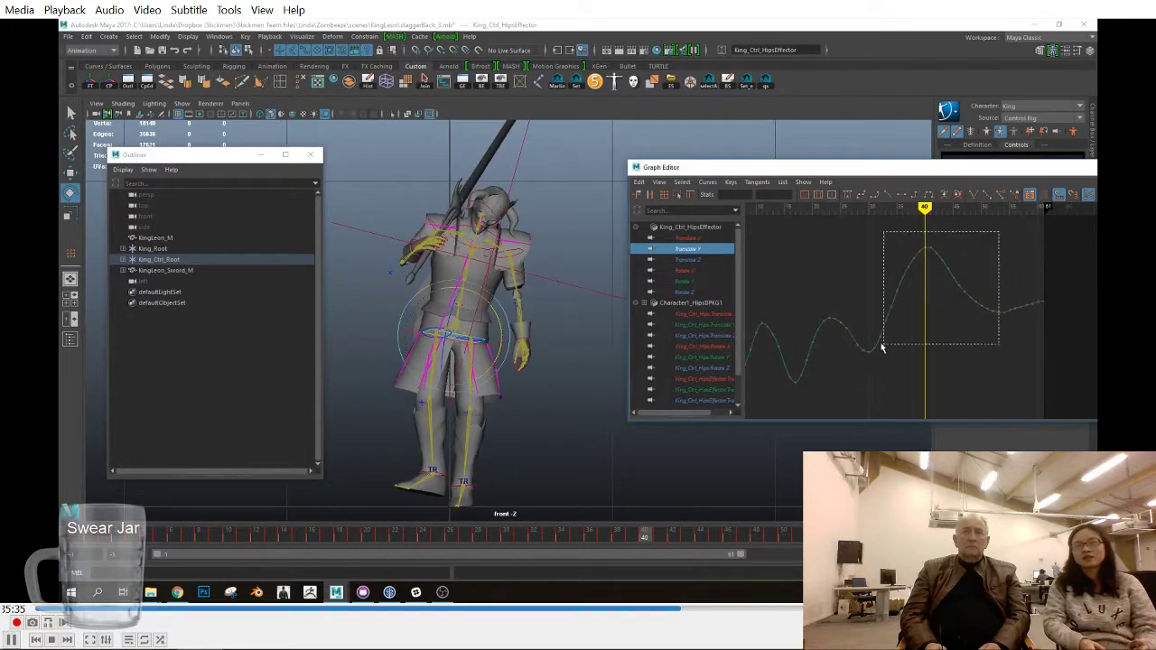
{"action": "left_click_drag", "start_coordinate": [551, 549], "coordinate": [696, 567]}
{"action": "key", "text": "alt+v"}
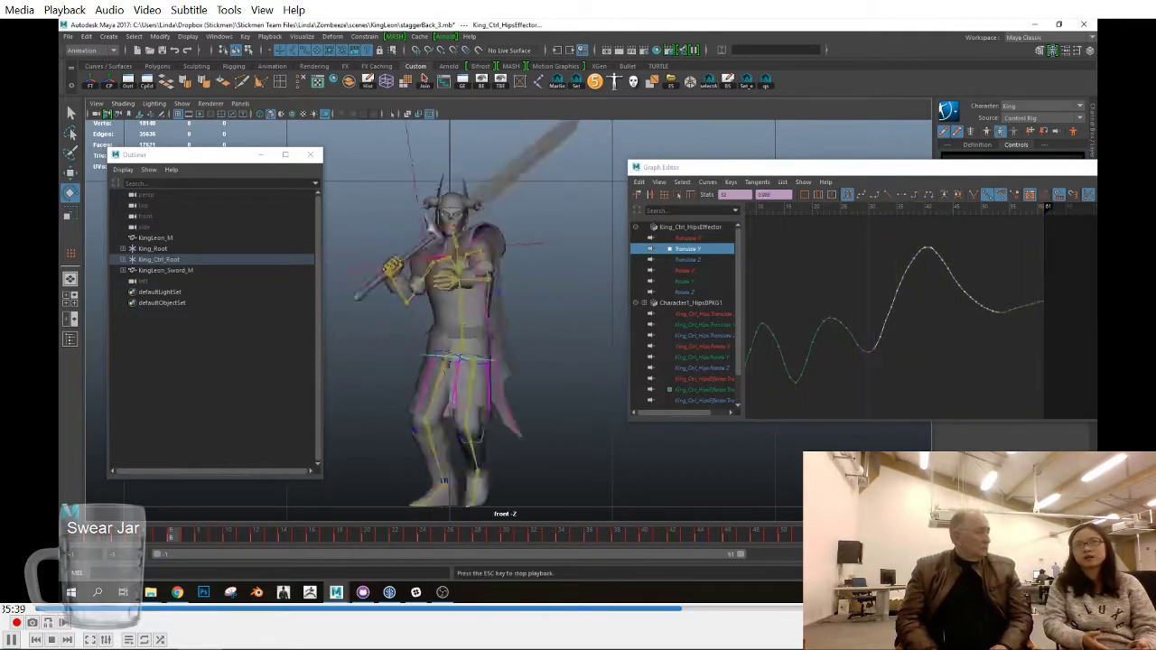
{"action": "key", "text": "Escape"}
{"action": "left_click_drag", "start_coordinate": [977, 235], "coordinate": [880, 276]}
{"action": "key", "text": "q"}
{"action": "left_click", "coordinate": [1006, 254]}
{"action": "scroll", "coordinate": [889, 267], "scroll_direction": "up", "scroll_amount": 2}
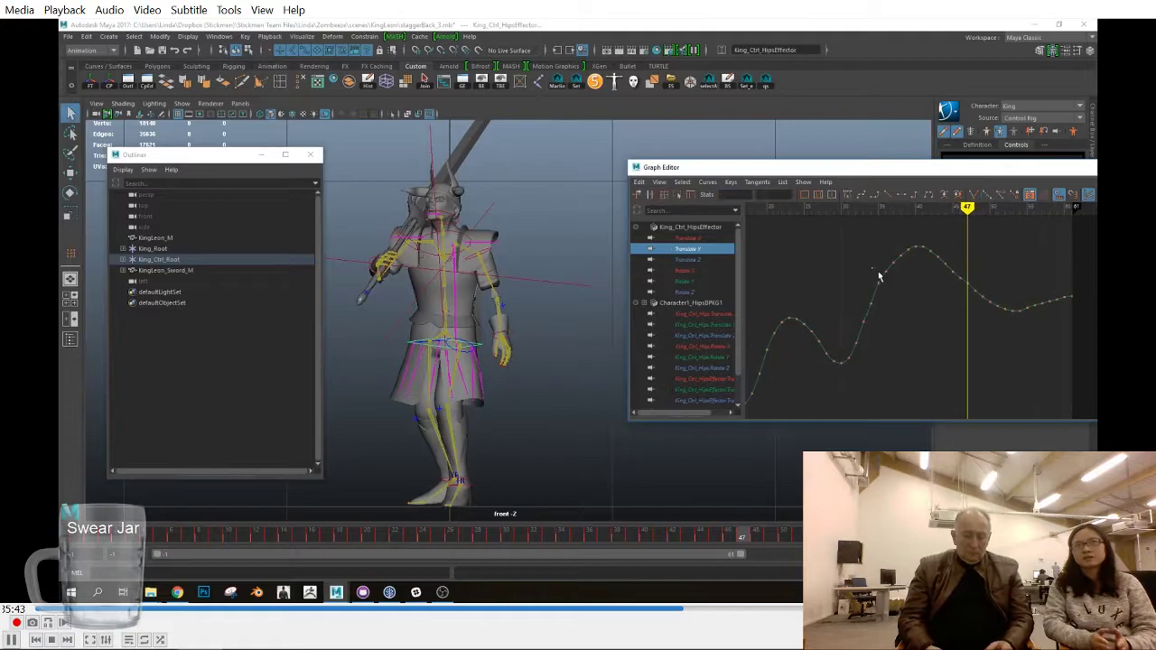
{"action": "left_click_drag", "start_coordinate": [978, 296], "coordinate": [980, 298]}
{"action": "left_click_drag", "start_coordinate": [588, 540], "coordinate": [644, 540]}
{"action": "left_click", "coordinate": [679, 271]}
{"action": "key", "text": "w"}
{"action": "key", "text": "ctrl+z"}
{"action": "right_click_drag", "start_coordinate": [564, 359], "coordinate": [557, 361], "text": "alt"}
{"action": "key", "text": "e"}
{"action": "left_click_drag", "start_coordinate": [509, 348], "coordinate": [506, 361]}
{"action": "key", "text": "ctrl+z"}
Key the hips at frame 40 with Rotate Y of about -5, and lattice-deform the neighbouring keys into a smooth curve
{"action": "left_click", "coordinate": [683, 280]}
{"action": "left_click_drag", "start_coordinate": [505, 311], "coordinate": [497, 318]}
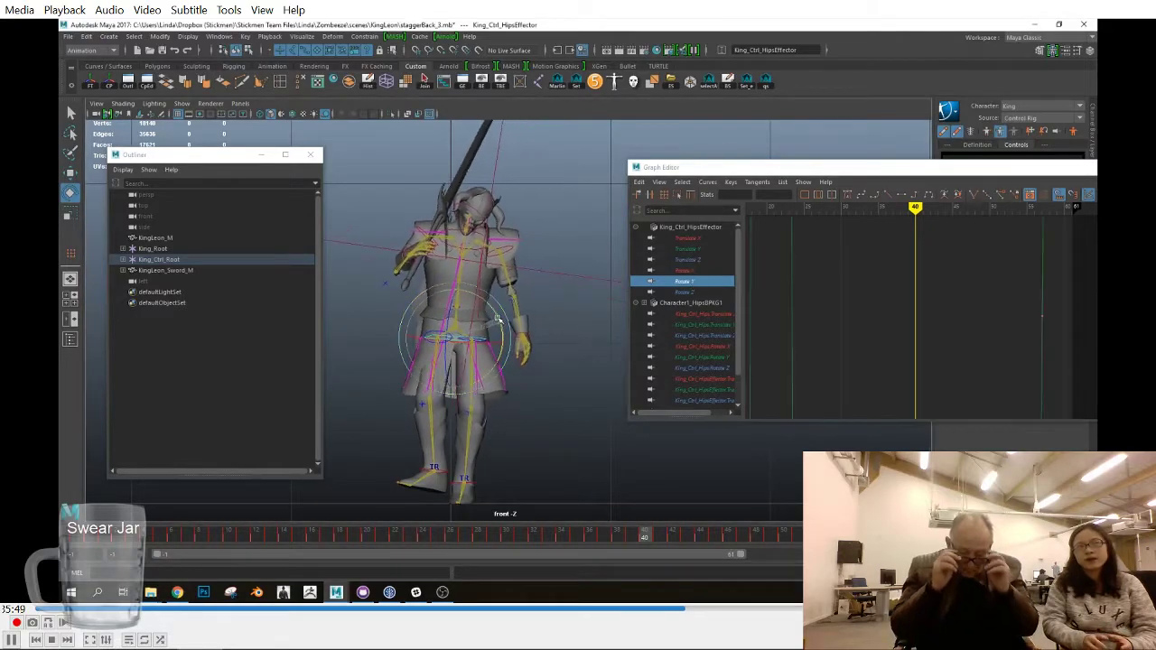
{"action": "key", "text": "f"}
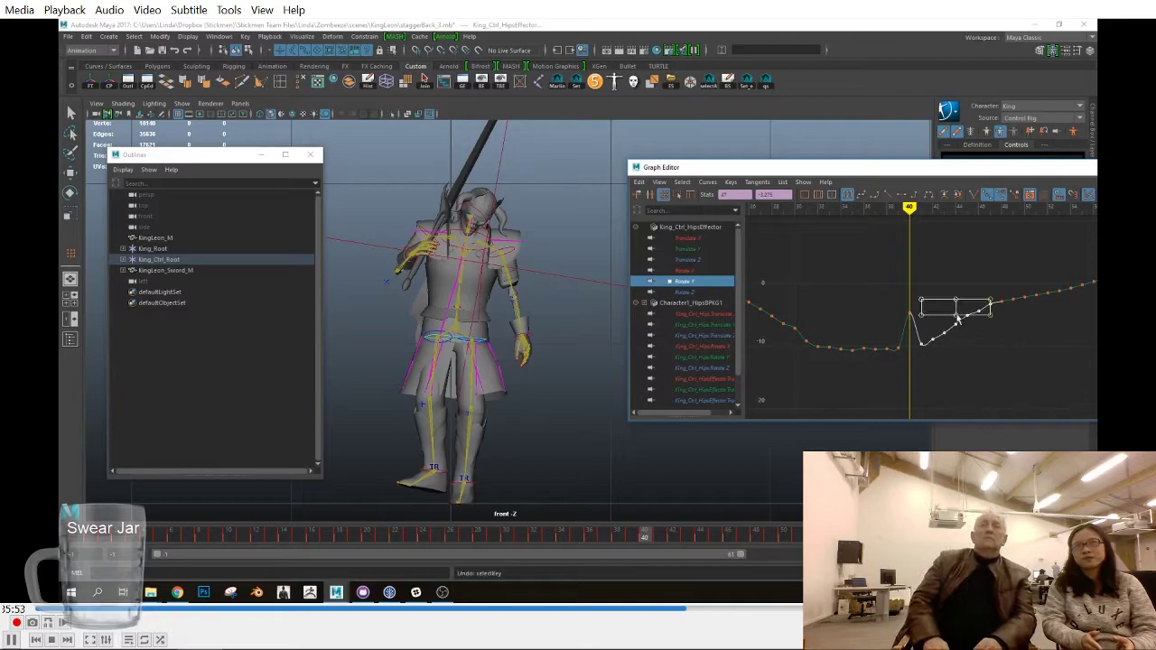
{"action": "right_click_drag", "start_coordinate": [962, 353], "coordinate": [831, 283], "text": "alt"}
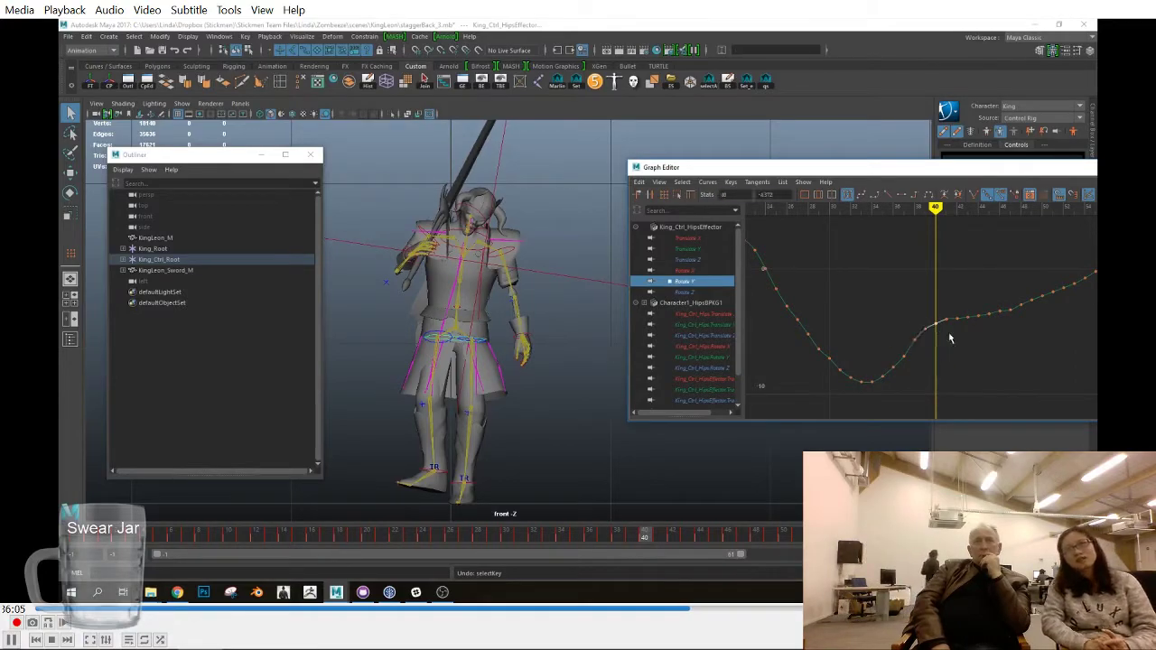
Key the hips at frame 52 shifted along Translate X, and raise the keys around it to meet the new value
{"action": "mouse_move", "coordinate": [653, 535]}
{"action": "left_mouse_down"}
{"action": "mouse_move", "coordinate": [795, 572]}
{"action": "mouse_move", "coordinate": [754, 581]}
{"action": "mouse_move", "coordinate": [763, 585]}
{"action": "mouse_move", "coordinate": [824, 585]}
{"action": "mouse_move", "coordinate": [813, 582]}
{"action": "left_mouse_up"}
{"action": "key", "text": "w"}
{"action": "left_click_drag", "start_coordinate": [510, 349], "coordinate": [518, 348]}
{"action": "key", "text": "s"}
{"action": "left_click", "coordinate": [699, 290]}
{"action": "left_click", "coordinate": [718, 260]}
{"action": "left_click", "coordinate": [719, 240]}
{"action": "key", "text": "a"}
{"action": "right_click_drag", "start_coordinate": [934, 294], "coordinate": [982, 303], "text": "alt"}
{"action": "left_click_drag", "start_coordinate": [906, 313], "coordinate": [864, 364]}
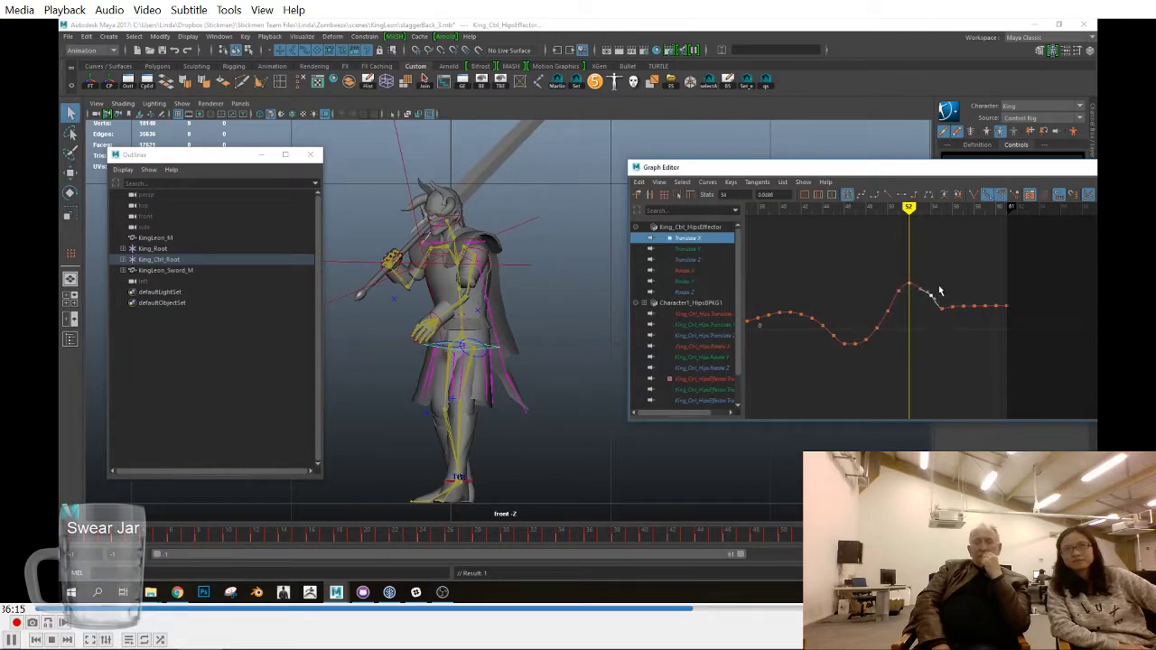
{"action": "left_click", "coordinate": [931, 304]}
Delete the hips' Translate X keys between frames 43, 52 and 61, and lower the frame 52 key slightly
{"action": "mouse_move", "coordinate": [817, 534]}
{"action": "left_mouse_down"}
{"action": "mouse_move", "coordinate": [654, 549]}
{"action": "mouse_move", "coordinate": [907, 545]}
{"action": "mouse_move", "coordinate": [646, 546]}
{"action": "mouse_move", "coordinate": [674, 560]}
{"action": "mouse_move", "coordinate": [684, 534]}
{"action": "mouse_move", "coordinate": [811, 543]}
{"action": "left_mouse_up"}
{"action": "left_click_drag", "start_coordinate": [920, 276], "coordinate": [1003, 345]}
{"action": "left_click_drag", "start_coordinate": [946, 282], "coordinate": [907, 302]}
{"action": "middle_click_drag", "start_coordinate": [919, 303], "coordinate": [922, 318]}
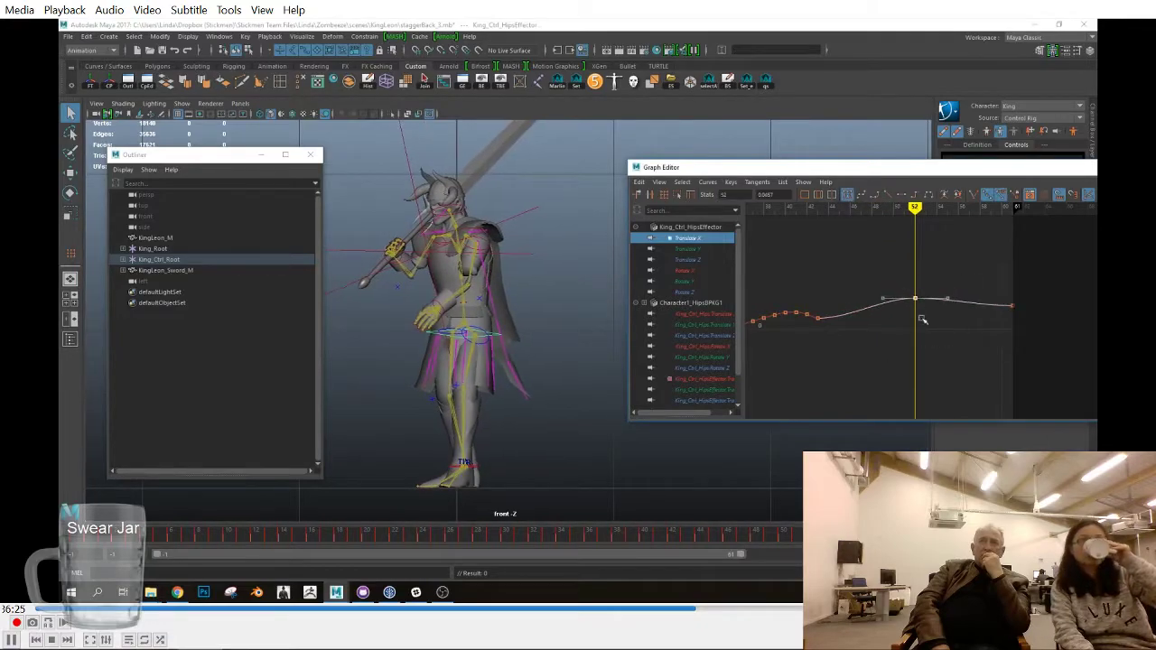
{"action": "left_click_drag", "start_coordinate": [776, 540], "coordinate": [935, 533]}
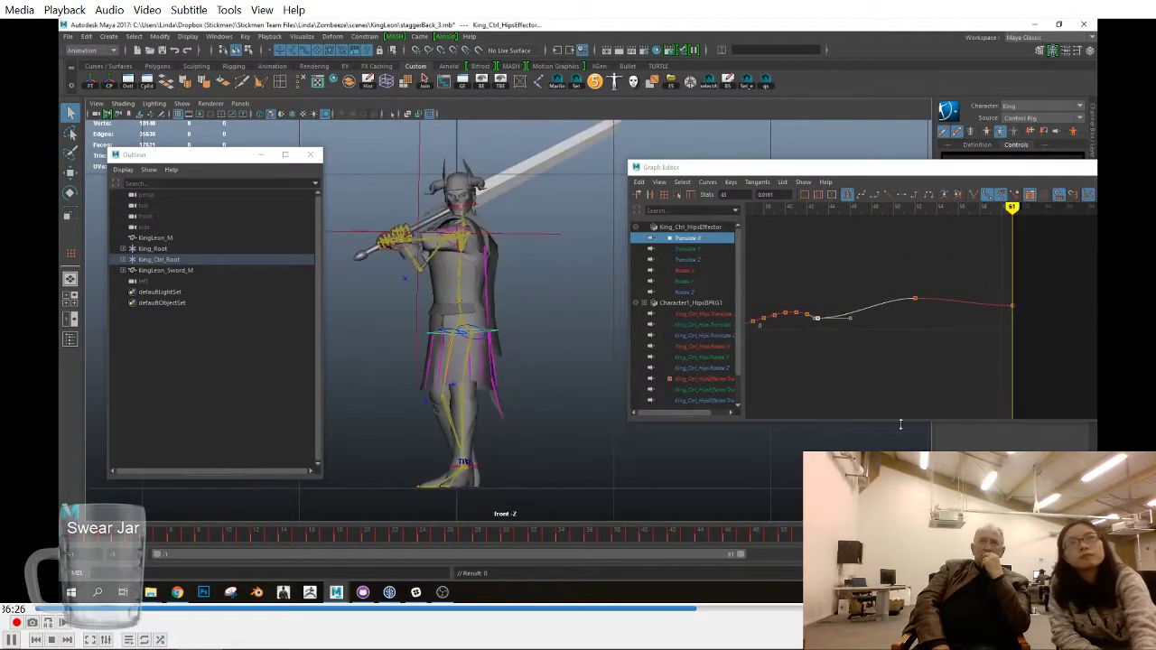
Play and scrub the animation in the front view to check the hips' side-to-side motion
{"action": "scroll", "coordinate": [632, 343], "scroll_direction": "down", "scroll_amount": 1}
{"action": "left_click", "coordinate": [532, 535]}
{"action": "scroll", "coordinate": [740, 421], "scroll_direction": "down", "scroll_amount": 1}
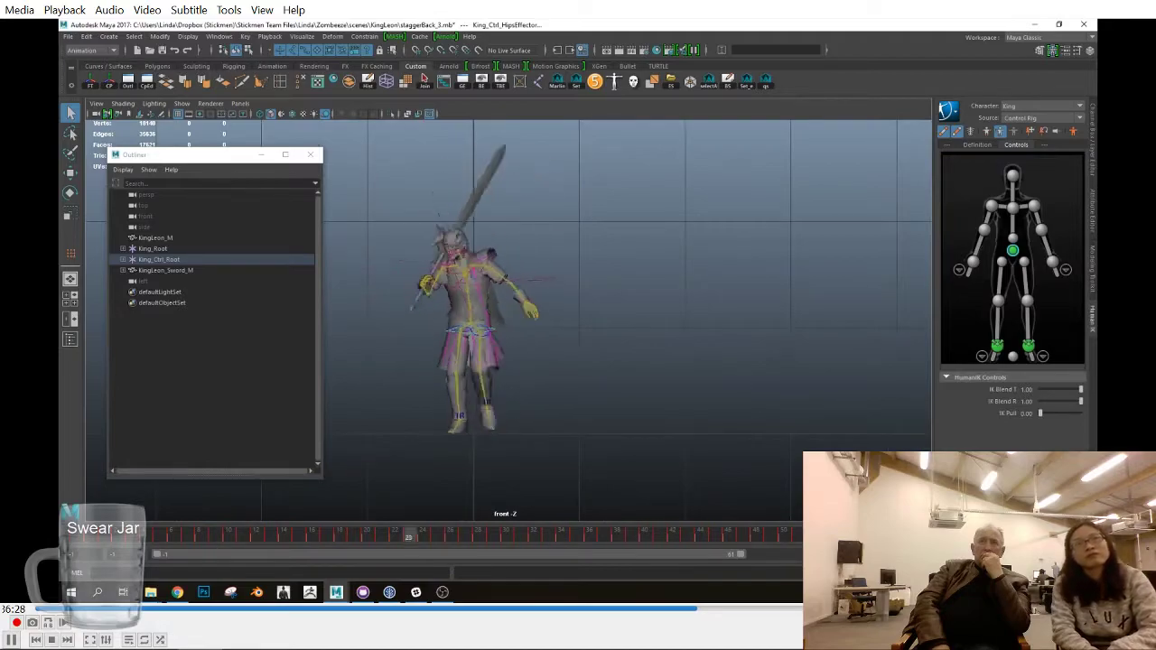
{"action": "left_click", "coordinate": [394, 536]}
{"action": "scroll", "coordinate": [643, 389], "scroll_direction": "up", "scroll_amount": 1}
{"action": "key", "text": "alt+v"}
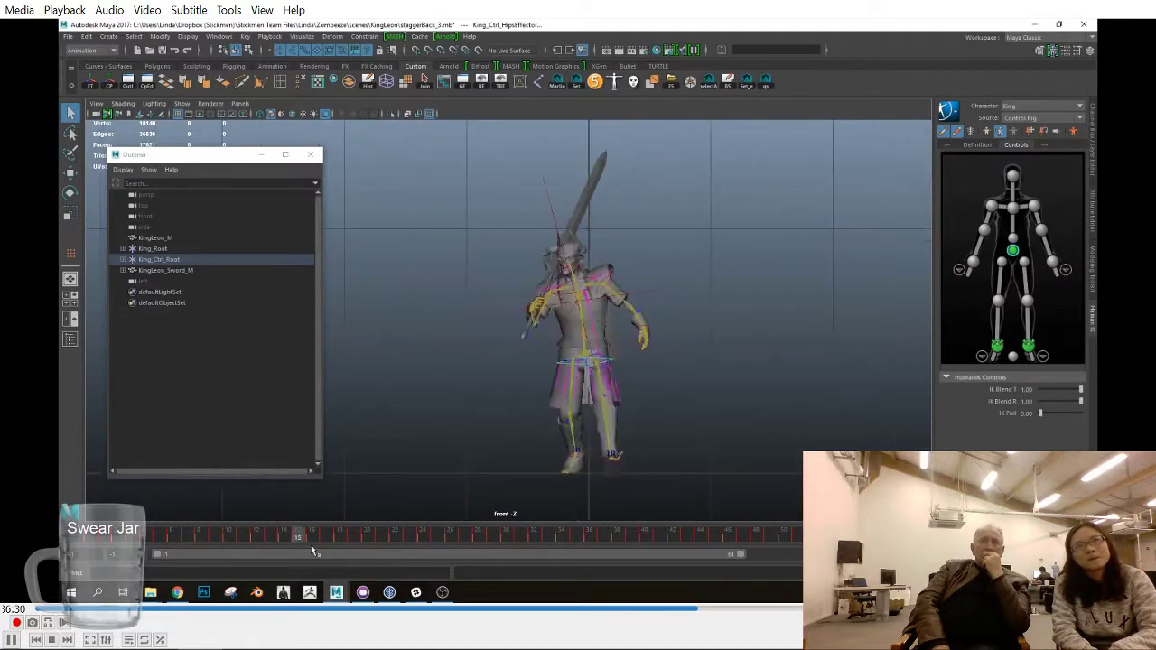
{"action": "scroll", "coordinate": [821, 442], "scroll_direction": "down", "scroll_amount": 1}
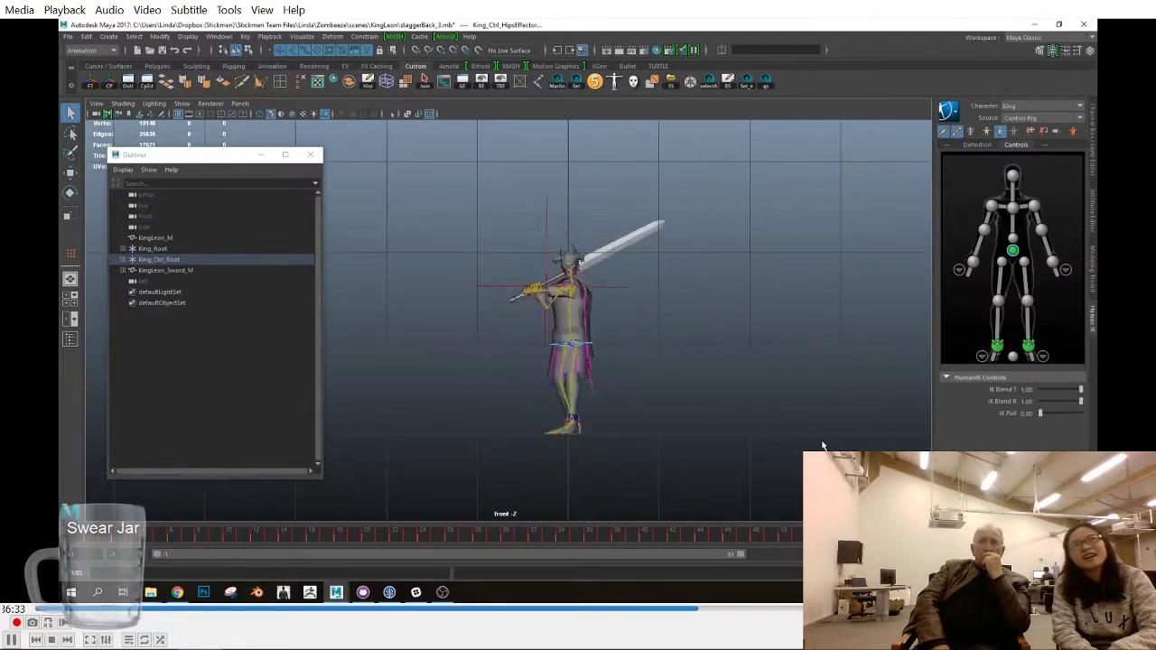
Delete the head control's keys from about frame 42 to 49, and review the motion in the left side view
{"action": "key", "text": "space"}
{"action": "left_click_drag", "start_coordinate": [700, 454], "coordinate": [623, 454]}
{"action": "middle_click_drag", "start_coordinate": [658, 343], "coordinate": [656, 479], "text": "alt"}
{"action": "key", "text": "ctrl+z"}
{"action": "left_click_drag", "start_coordinate": [677, 538], "coordinate": [778, 536]}
{"action": "right_click", "coordinate": [735, 534]}
{"action": "left_click", "coordinate": [760, 404]}
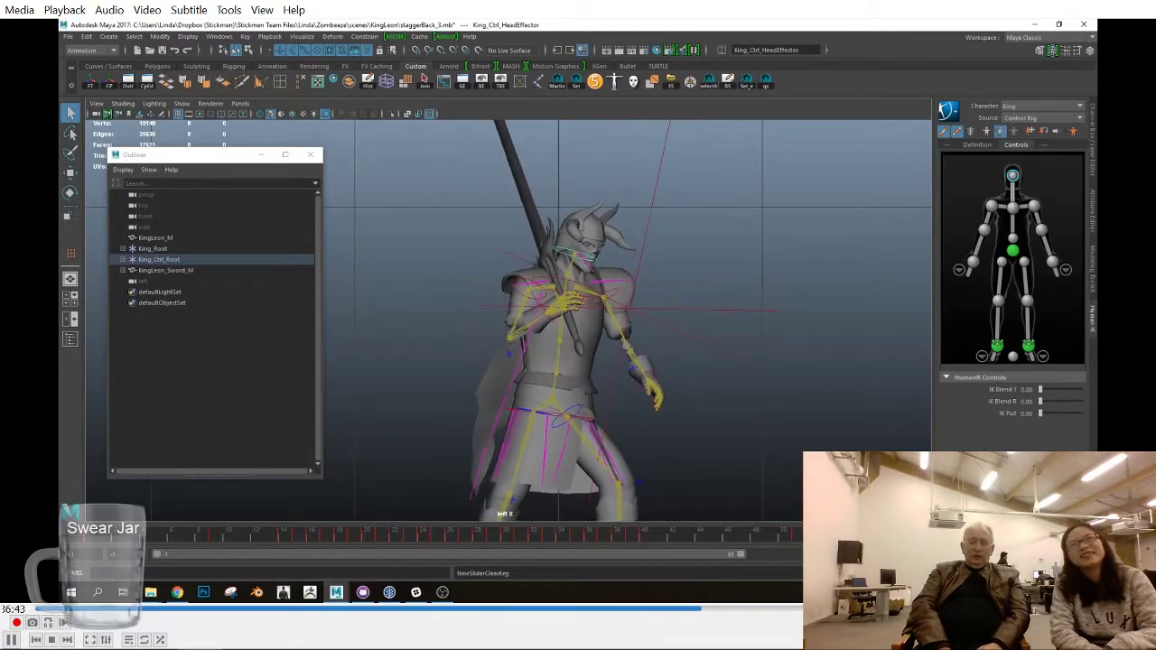
{"action": "scroll", "coordinate": [776, 442], "scroll_direction": "down", "scroll_amount": 2}
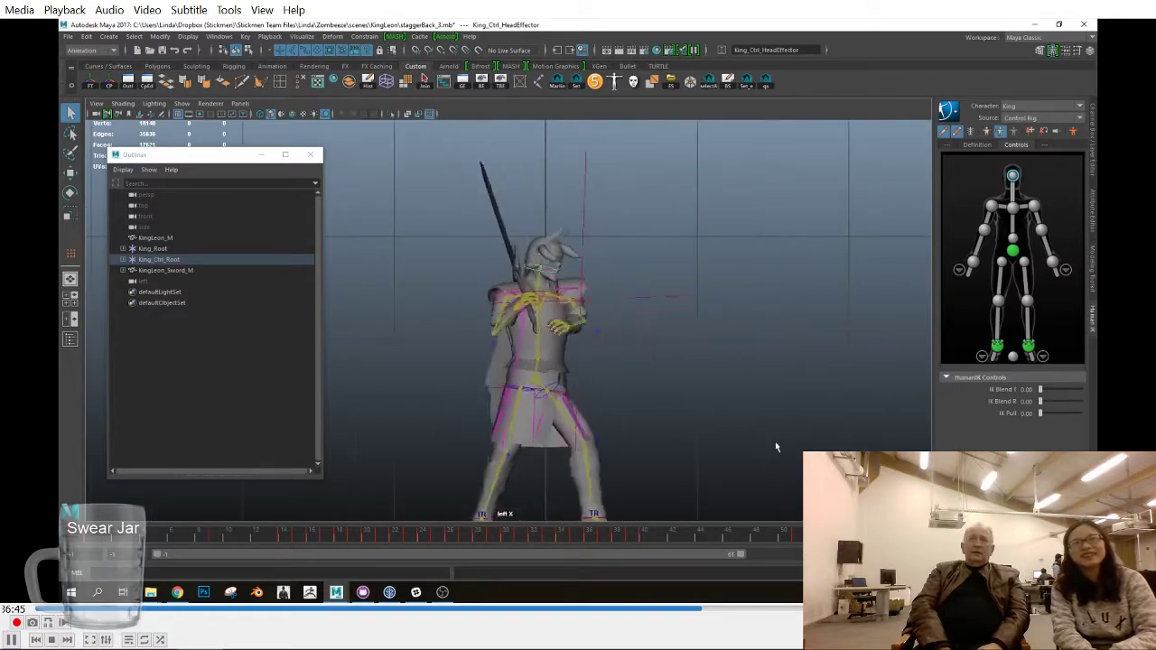
Play and scrub the stagger animation in the front and left side views to check the King's overall motion
{"action": "key", "text": "space"}
{"action": "left_click_drag", "start_coordinate": [776, 442], "coordinate": [776, 461]}
{"action": "left_click", "coordinate": [693, 394]}
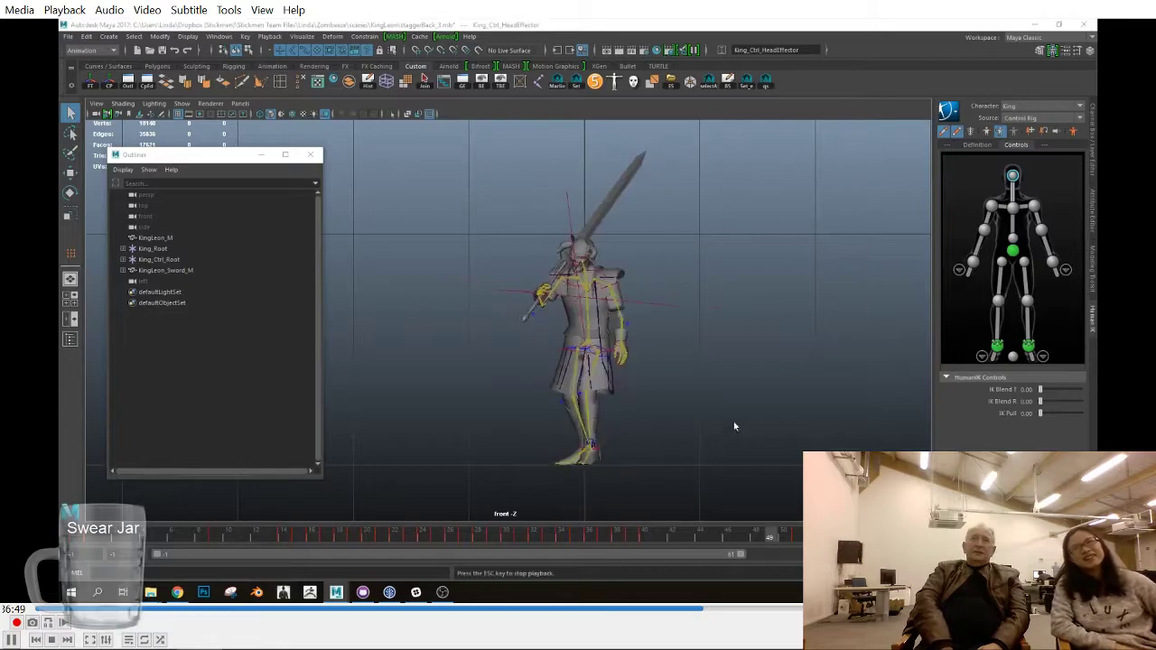
{"action": "key", "text": "space"}
{"action": "left_click_drag", "start_coordinate": [734, 427], "coordinate": [706, 426]}
{"action": "key", "text": "space"}
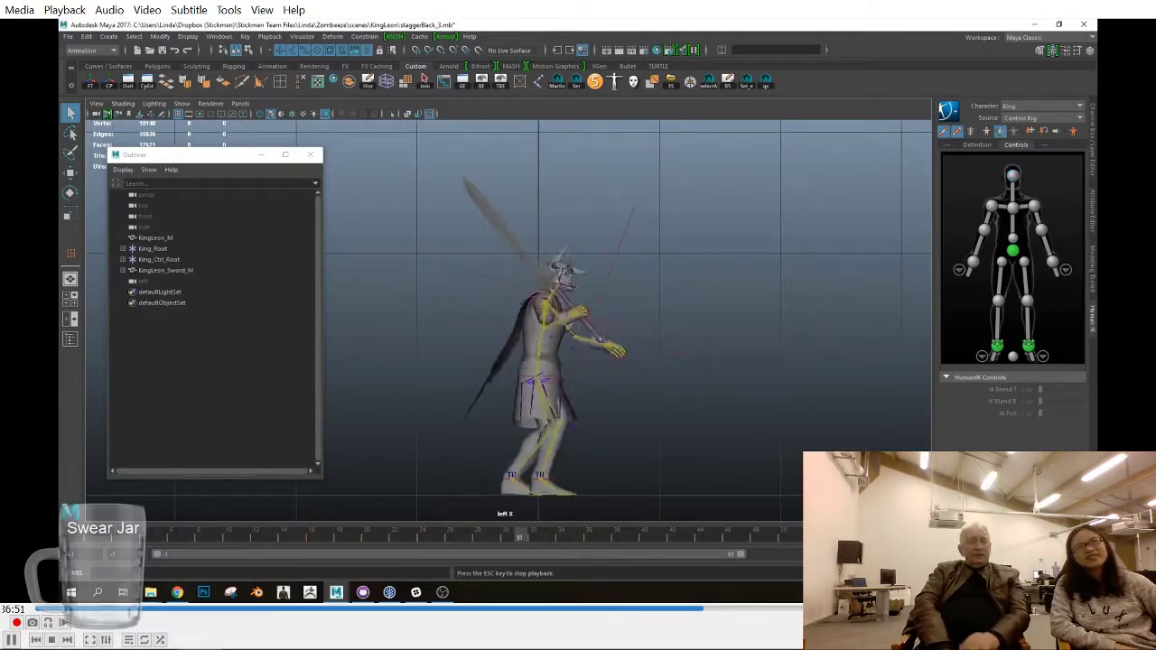
{"action": "middle_click_drag", "start_coordinate": [446, 519], "coordinate": [456, 446], "text": "alt"}
{"action": "scroll", "coordinate": [456, 446], "scroll_direction": "up", "scroll_amount": 3}
{"action": "left_click_drag", "start_coordinate": [642, 551], "coordinate": [701, 545]}
Create a motion trail for the right ankle control and inspect its path up close in the front view
{"action": "left_click", "coordinate": [301, 37]}
{"action": "left_click", "coordinate": [341, 64]}
{"action": "middle_click_drag", "start_coordinate": [669, 500], "coordinate": [673, 407], "text": "alt"}
{"action": "scroll", "coordinate": [673, 407], "scroll_direction": "up", "scroll_amount": 8}
{"action": "left_click_drag", "start_coordinate": [115, 537], "coordinate": [903, 547]}
{"action": "key", "text": "space"}
{"action": "key", "text": "f"}
{"action": "right_click_drag", "start_coordinate": [488, 364], "coordinate": [418, 372], "text": "alt"}
{"action": "middle_click_drag", "start_coordinate": [495, 390], "coordinate": [594, 397], "text": "alt"}
{"action": "right_click_drag", "start_coordinate": [593, 398], "coordinate": [619, 399], "text": "alt"}
{"action": "left_click_drag", "start_coordinate": [106, 540], "coordinate": [256, 564]}
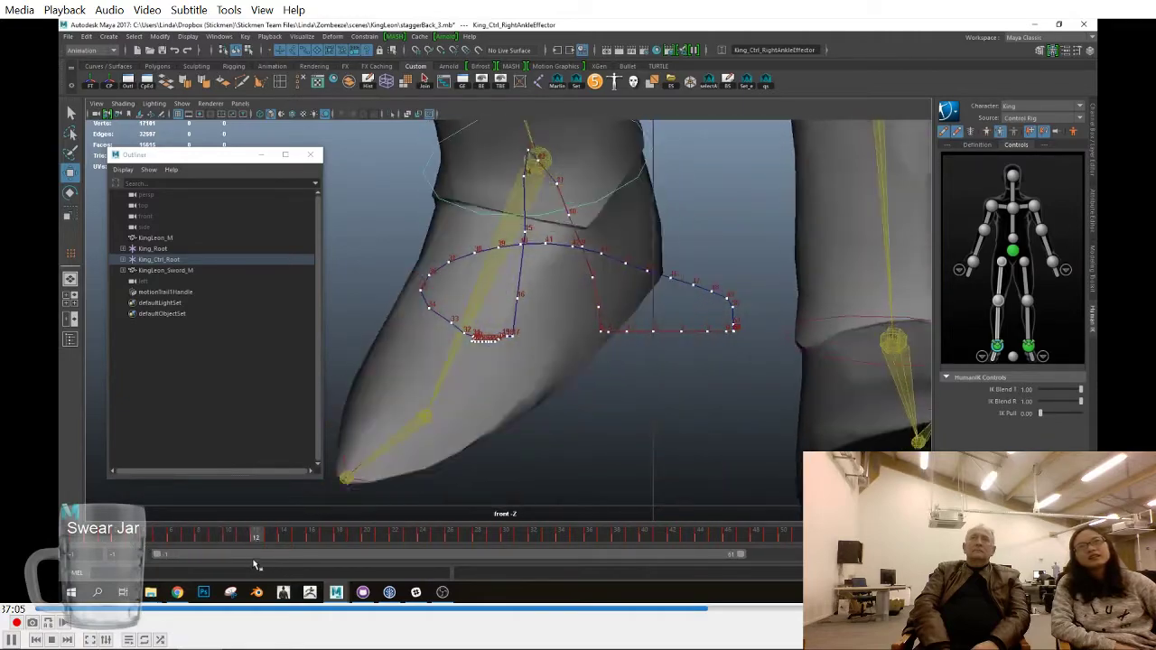
Scrub along the right ankle's path to frame 32, and delete its motion trail
{"action": "left_click", "coordinate": [293, 537]}
{"action": "left_click_drag", "start_coordinate": [309, 540], "coordinate": [539, 555]}
{"action": "middle_click_drag", "start_coordinate": [339, 383], "coordinate": [379, 385], "text": "alt"}
{"action": "right_click_drag", "start_coordinate": [379, 386], "coordinate": [343, 388], "text": "alt"}
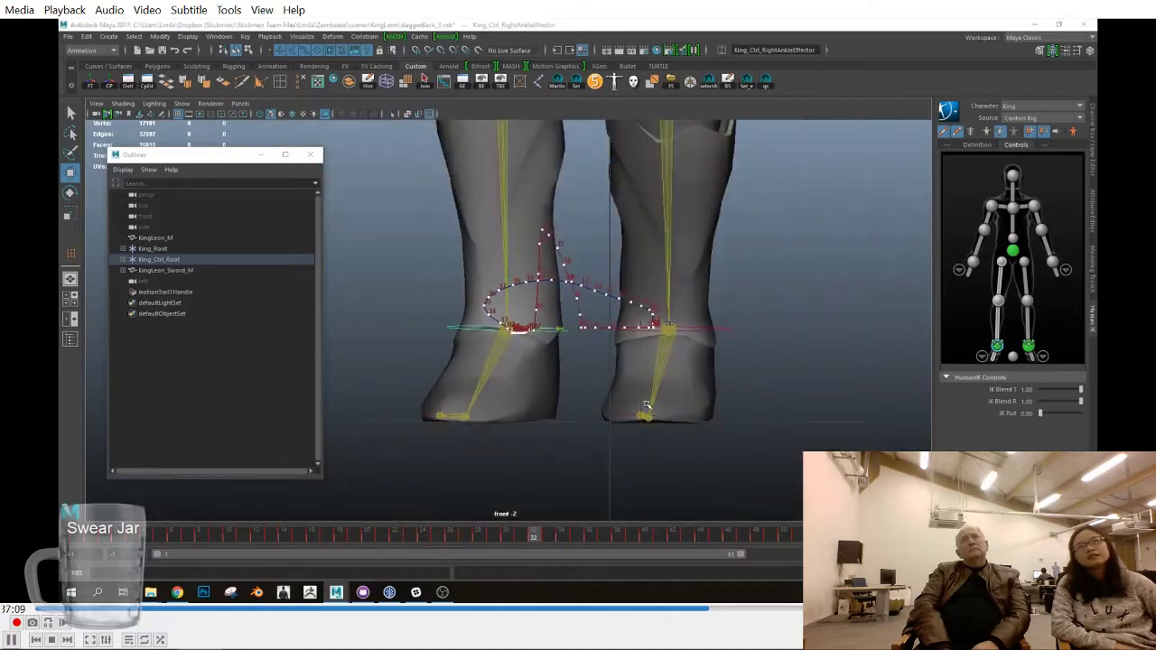
{"action": "key", "text": "space"}
{"action": "key", "text": "space"}
{"action": "left_click", "coordinate": [446, 407]}
{"action": "key", "text": "Delete"}
Save the scene as a new version named staggerBack_4.mb
{"action": "left_click", "coordinate": [67, 36]}
{"action": "left_click", "coordinate": [113, 91]}
{"action": "left_click", "coordinate": [409, 500]}
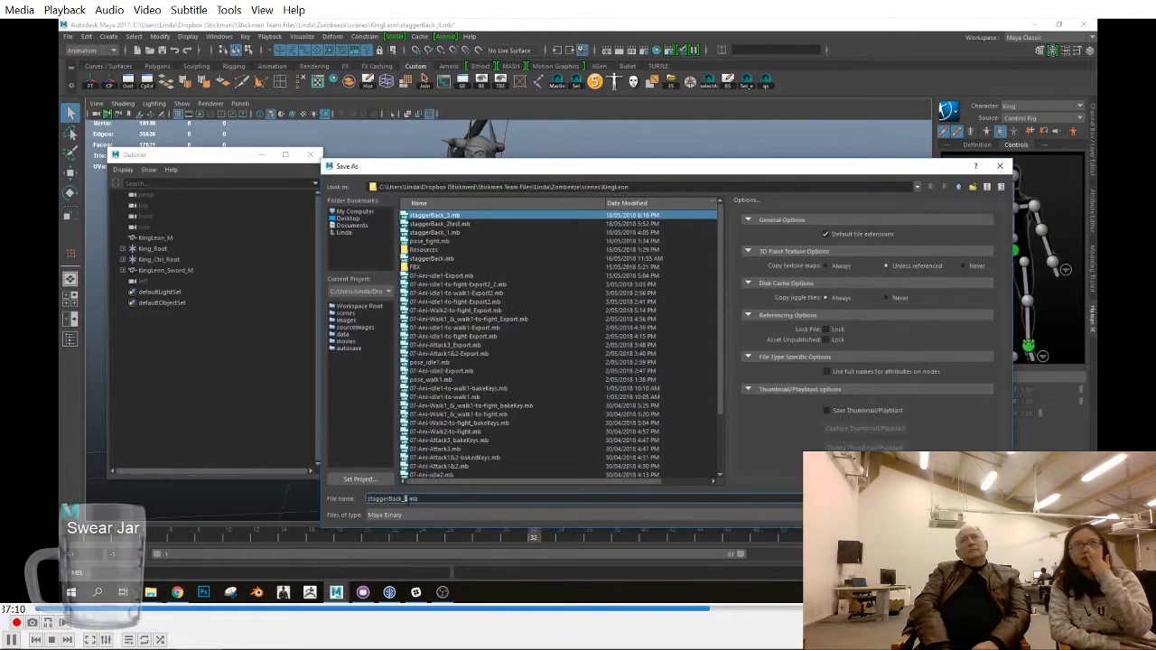
{"action": "key", "text": "BackSpace"}
{"action": "type", "text": "4"}
{"action": "key", "text": "Return"}
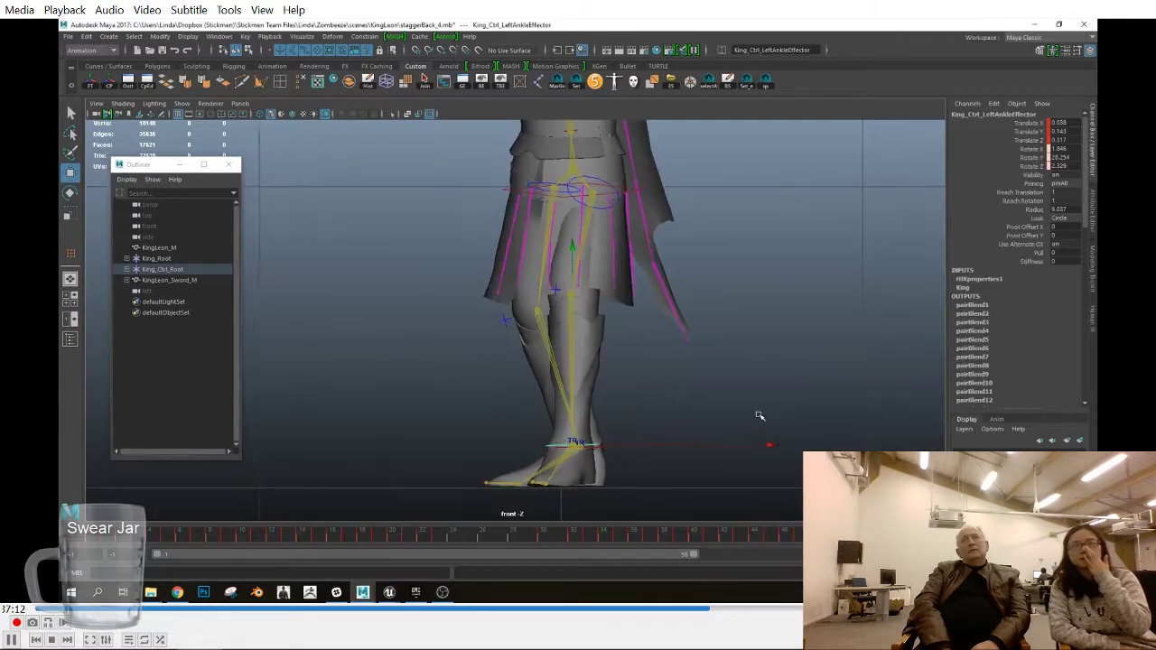
Create a motion trail for the left ankle control and scrub its path to frame 23 in the side view
{"action": "key", "text": "space"}
{"action": "key", "text": "space"}
{"action": "key", "text": "space"}
{"action": "key", "text": "space"}
{"action": "right_click_drag", "start_coordinate": [720, 407], "coordinate": [632, 402], "text": "alt"}
{"action": "middle_click_drag", "start_coordinate": [713, 402], "coordinate": [725, 73], "text": "alt"}
{"action": "left_click", "coordinate": [302, 37]}
{"action": "left_click", "coordinate": [334, 59]}
{"action": "right_click_drag", "start_coordinate": [677, 438], "coordinate": [708, 445], "text": "alt"}
{"action": "middle_click_drag", "start_coordinate": [708, 445], "coordinate": [730, 438], "text": "alt"}
{"action": "left_click_drag", "start_coordinate": [97, 542], "coordinate": [176, 547]}
{"action": "left_click", "coordinate": [659, 373]}
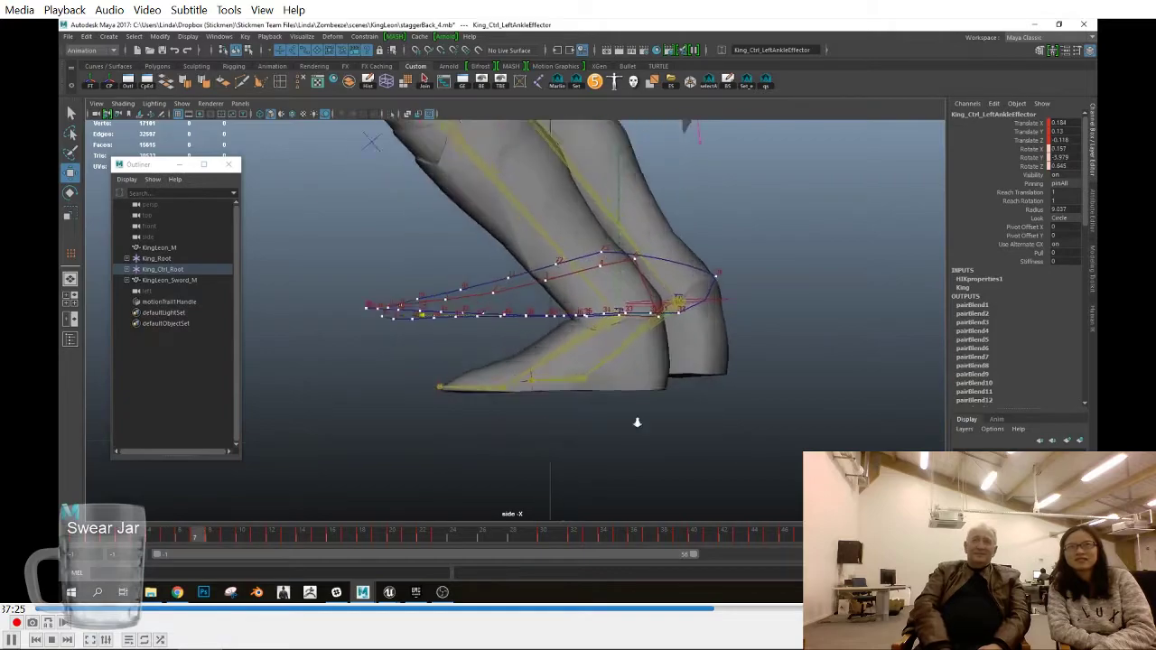
{"action": "scroll", "coordinate": [637, 421], "scroll_direction": "up", "scroll_amount": 3}
{"action": "left_click_drag", "start_coordinate": [201, 539], "coordinate": [437, 540]}
Bake the left ankle control's animation, and delete its motion trail
{"action": "left_click", "coordinate": [86, 36]}
{"action": "mouse_move", "coordinate": [154, 134]}
{"action": "left_click", "coordinate": [262, 210]}
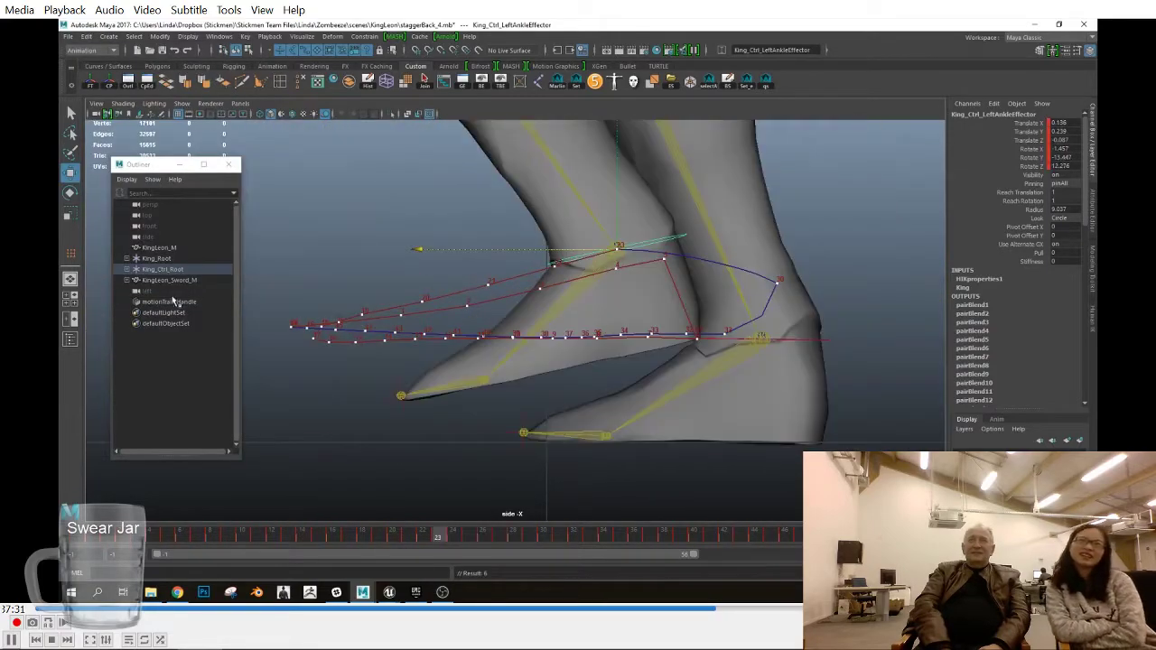
{"action": "left_click", "coordinate": [169, 301]}
{"action": "key", "text": "Delete"}
{"action": "left_click", "coordinate": [61, 534]}
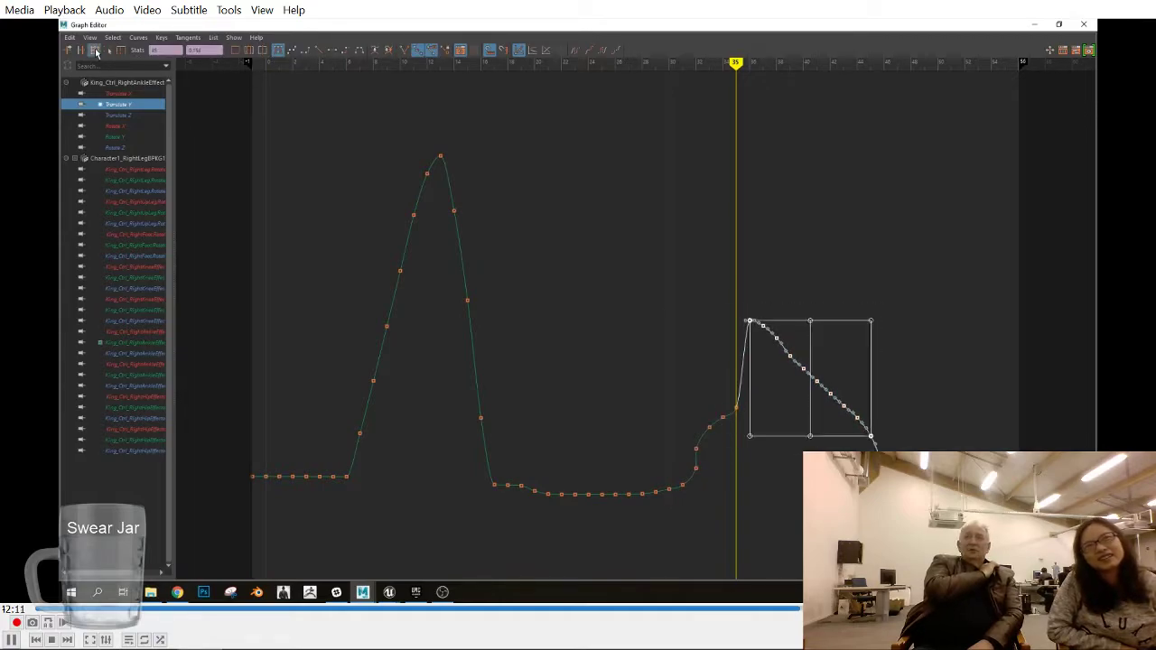
Lower the right ankle's Translate Y keys from frame 36 onward, and play the result in the perspective view
{"action": "left_click_drag", "start_coordinate": [804, 259], "coordinate": [811, 343]}
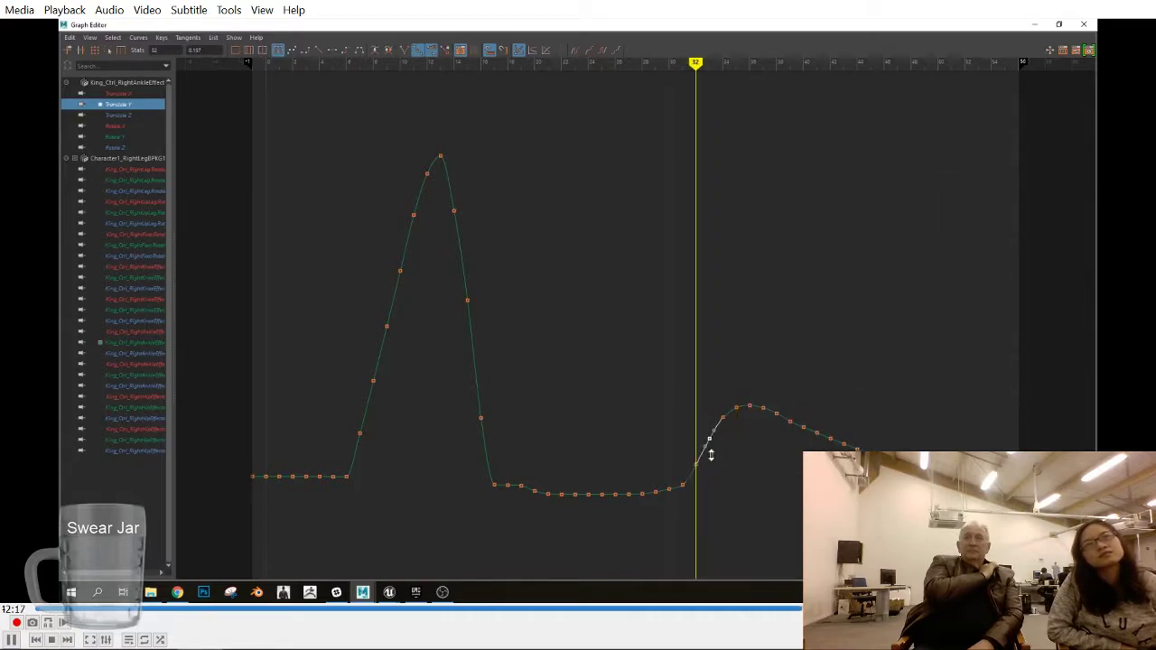
{"action": "left_click", "coordinate": [1084, 25]}
{"action": "mouse_move", "coordinate": [451, 539]}
{"action": "left_mouse_down"}
{"action": "mouse_move", "coordinate": [652, 552]}
{"action": "mouse_move", "coordinate": [608, 544]}
{"action": "mouse_move", "coordinate": [634, 544]}
{"action": "left_mouse_up"}
{"action": "scroll", "coordinate": [663, 361], "scroll_direction": "down", "scroll_amount": 5}
{"action": "key", "text": "space"}
{"action": "left_click_drag", "start_coordinate": [666, 346], "coordinate": [665, 318]}
{"action": "key", "text": "alt+v"}
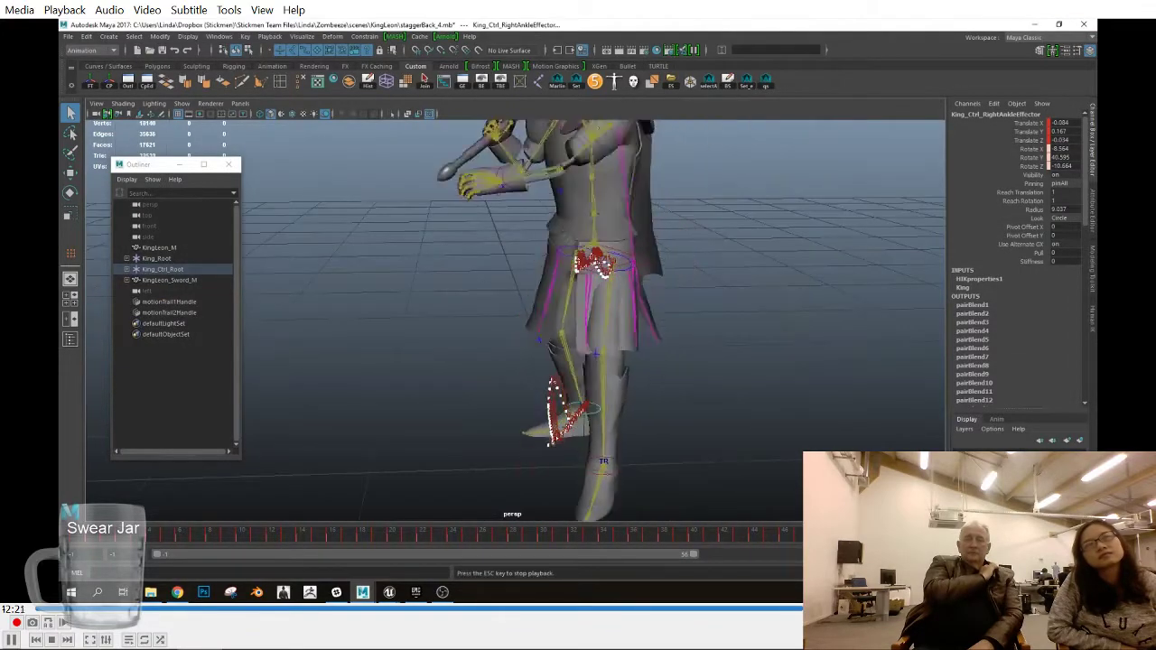
{"action": "left_click_drag", "start_coordinate": [533, 480], "coordinate": [631, 456], "text": "alt"}
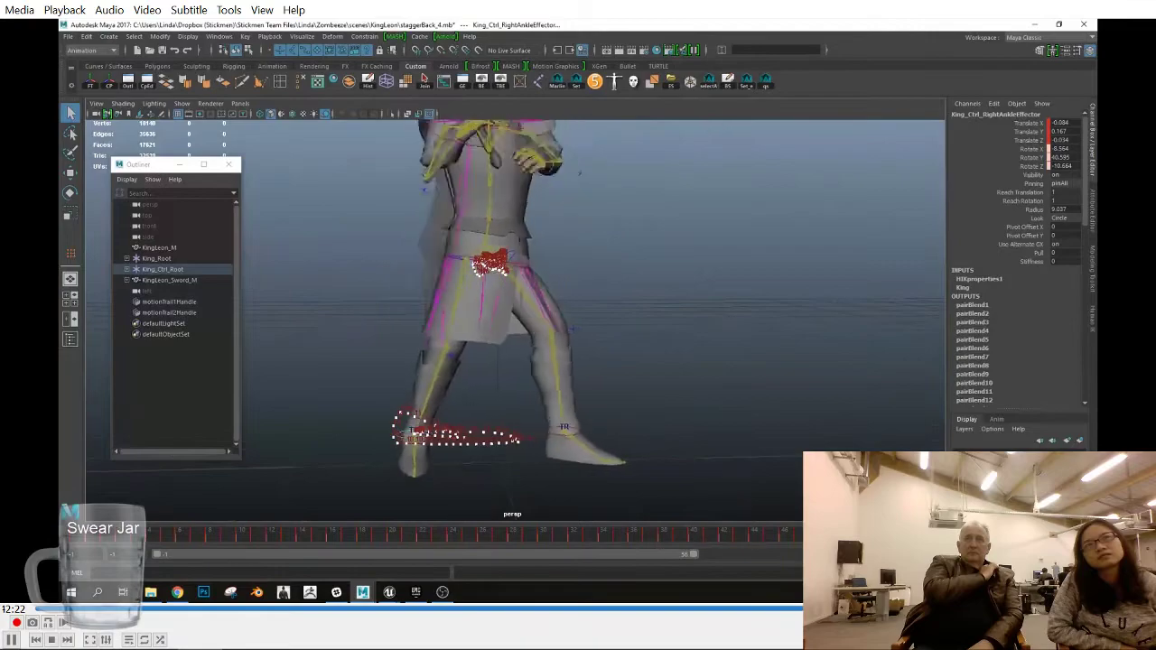
Delete the two remaining motion trails and view the whole character from the front
{"action": "left_click", "coordinate": [168, 301]}
{"action": "left_click", "coordinate": [169, 312], "text": "shift"}
{"action": "key", "text": "Delete"}
{"action": "scroll", "coordinate": [759, 425], "scroll_direction": "down", "scroll_amount": 5}
{"action": "left_click_drag", "start_coordinate": [758, 426], "coordinate": [764, 475], "text": "alt"}
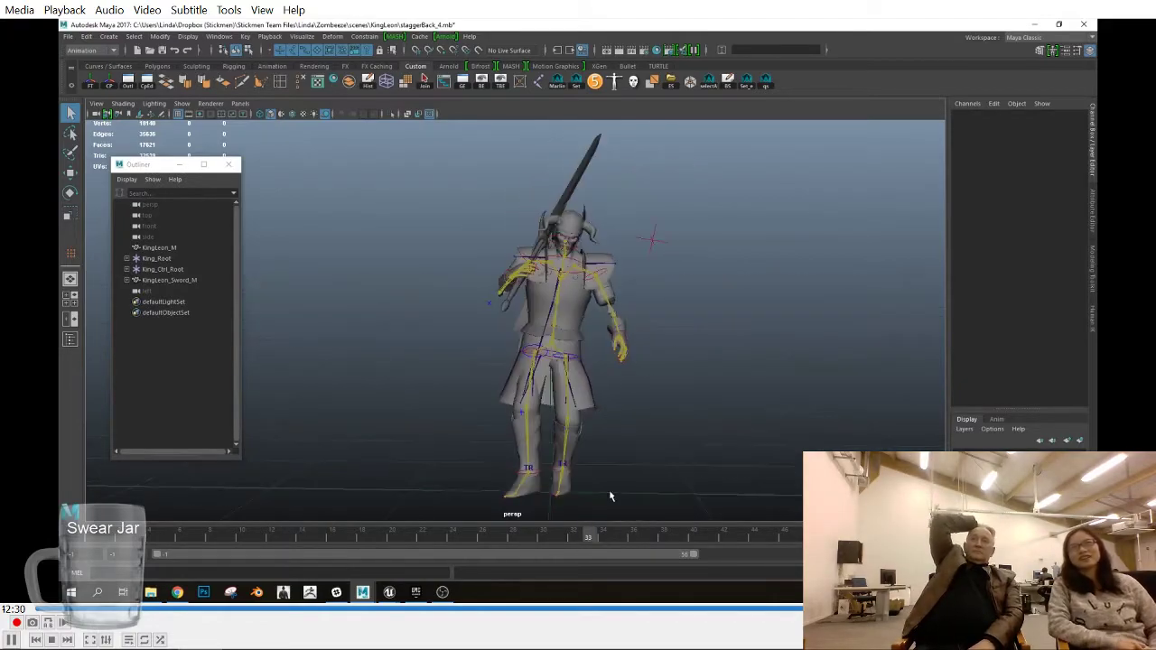
Examine the chest end control's rotation and translation curves around frame 33 for uneven keys
{"action": "left_click", "coordinate": [578, 263]}
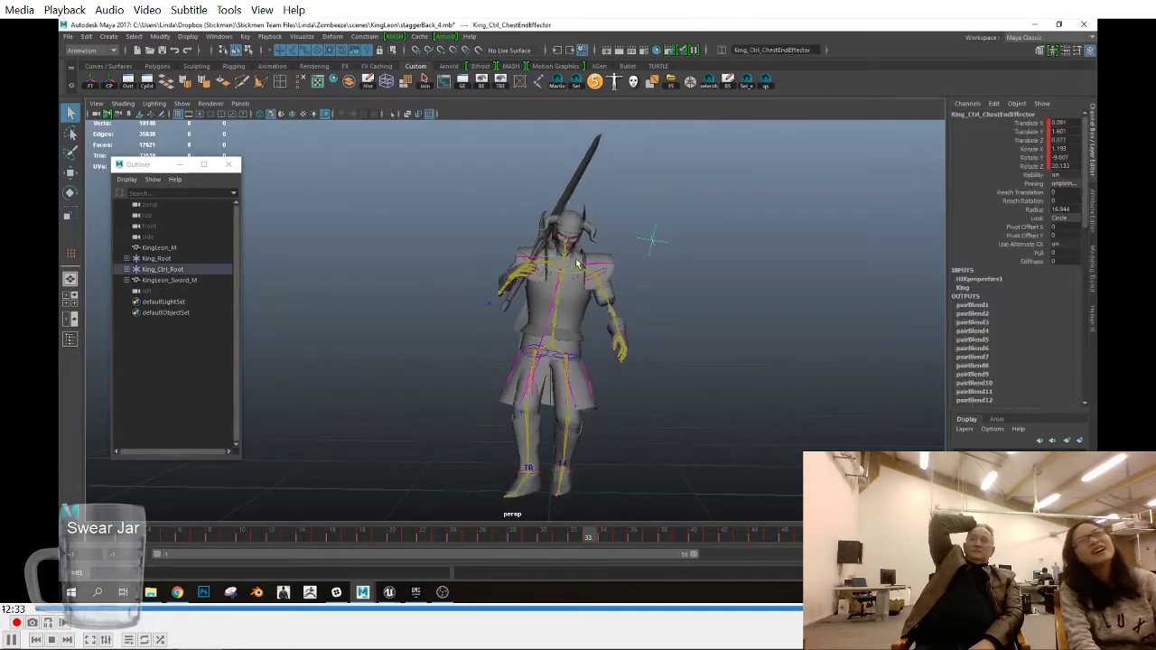
{"action": "left_click", "coordinate": [462, 83]}
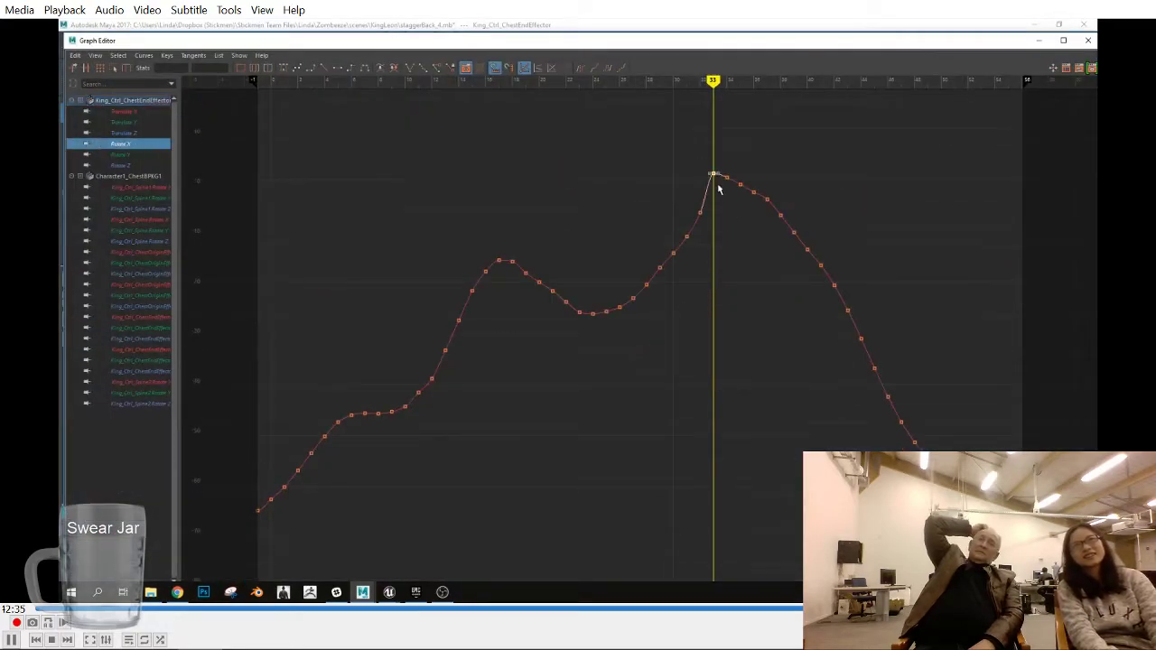
{"action": "left_click_drag", "start_coordinate": [776, 210], "coordinate": [778, 213]}
{"action": "left_click", "coordinate": [121, 155]}
{"action": "key", "text": "f"}
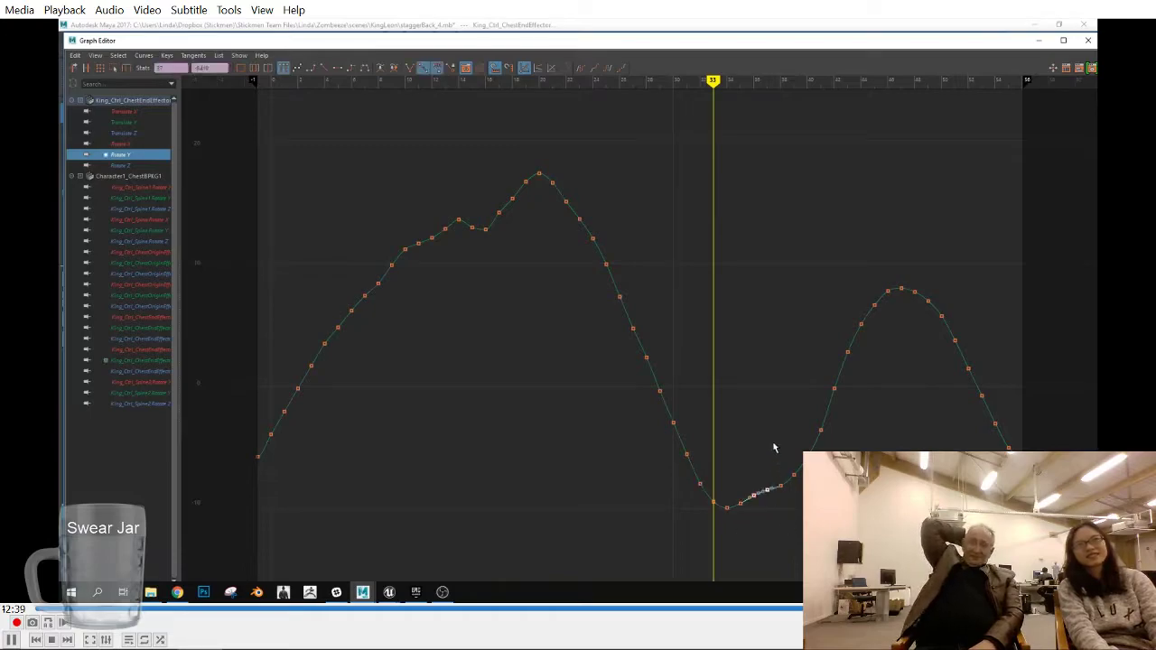
{"action": "left_click", "coordinate": [134, 166]}
{"action": "key", "text": "f"}
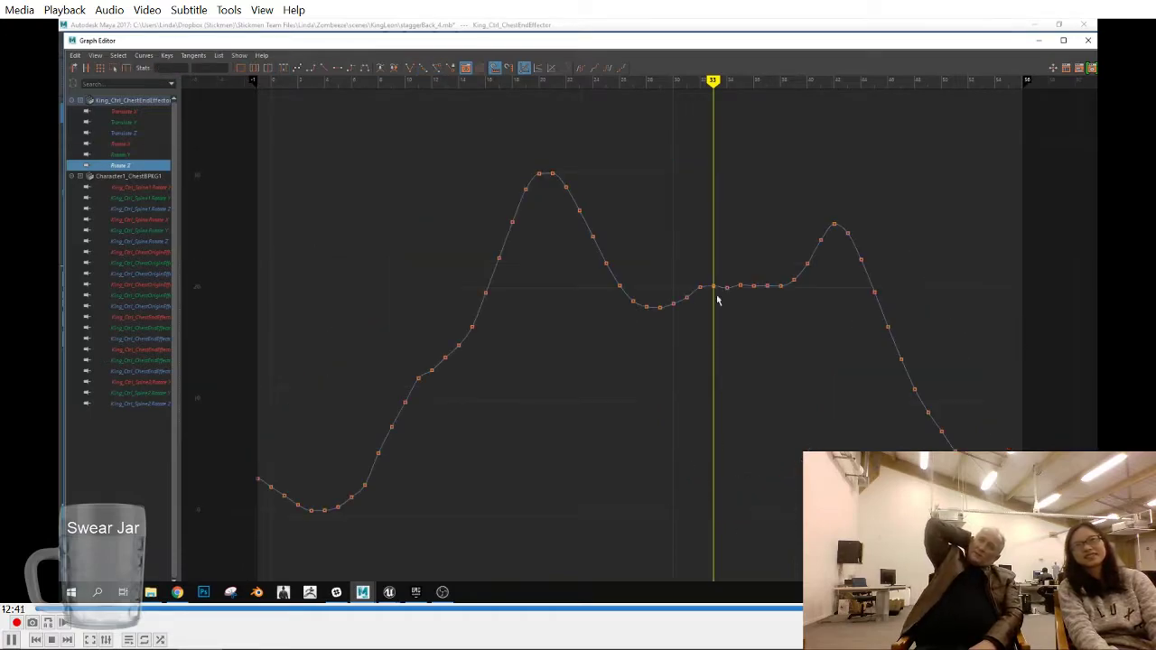
{"action": "left_click", "coordinate": [137, 111]}
{"action": "key", "text": "f"}
{"action": "left_click", "coordinate": [137, 123]}
{"action": "key", "text": "f"}
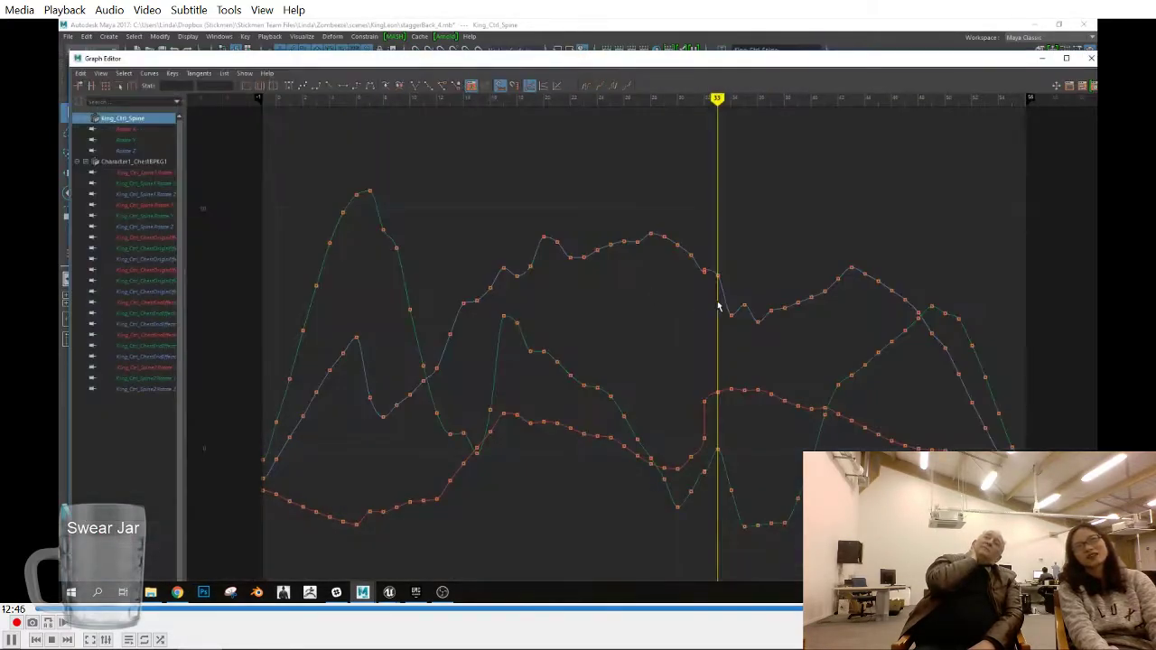
Remove the spine control's rotation keys at frame 32 to smooth its curves
{"action": "scroll", "coordinate": [695, 300], "scroll_direction": "up", "scroll_amount": 4}
{"action": "scroll", "coordinate": [698, 299], "scroll_direction": "down", "scroll_amount": 1}
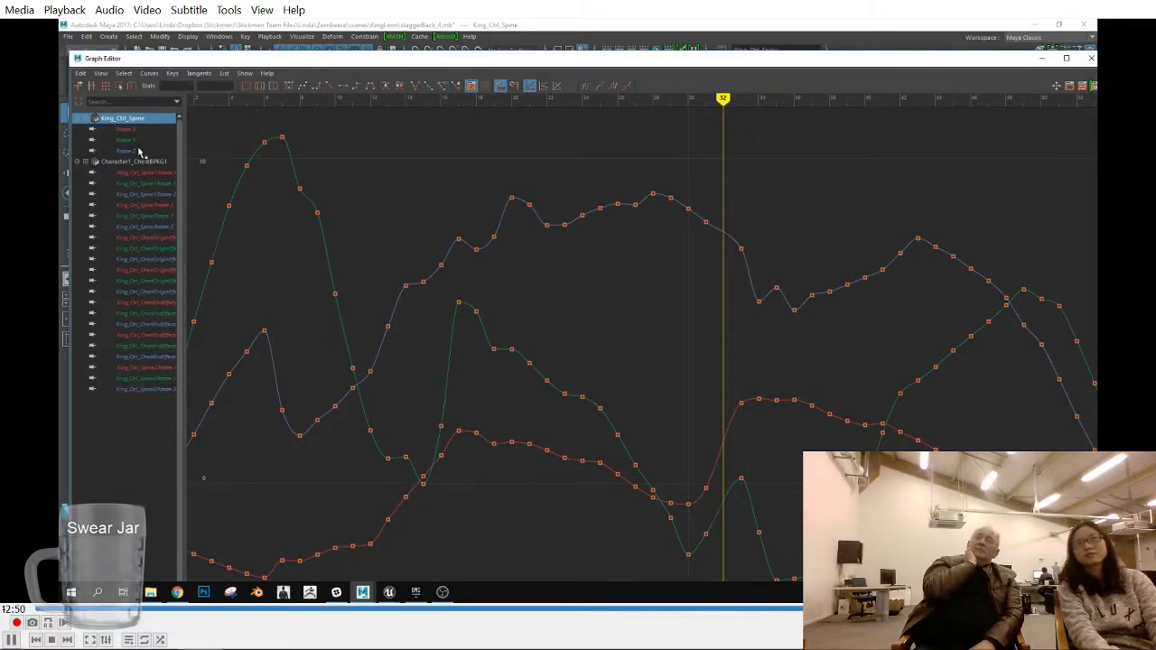
{"action": "left_click", "coordinate": [1042, 60]}
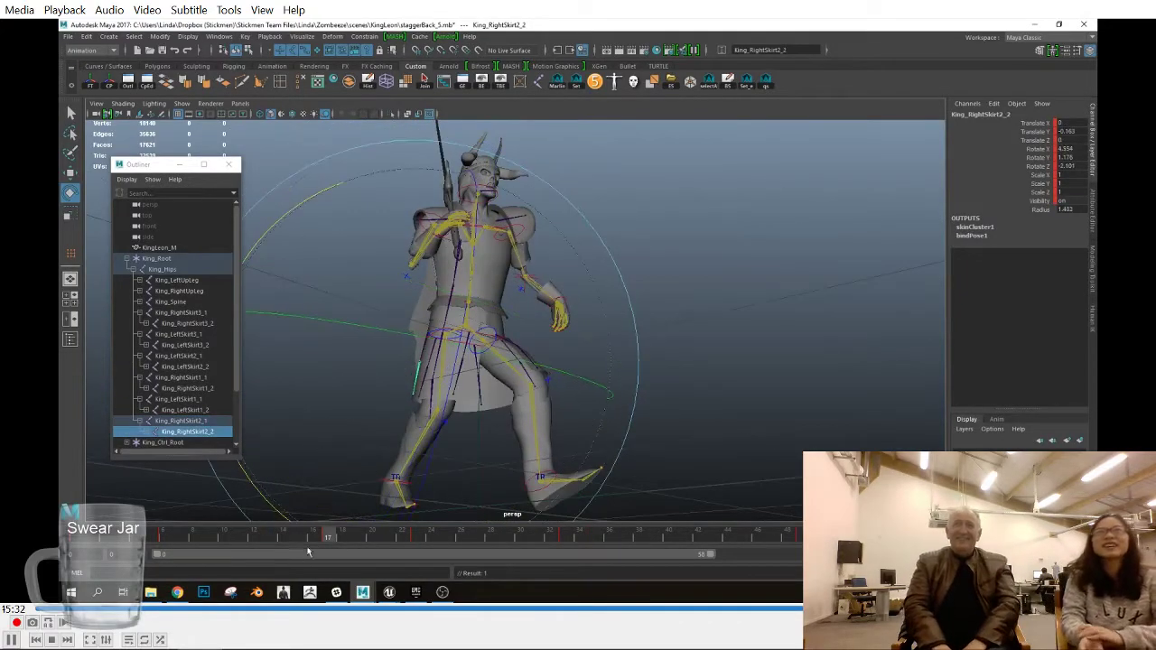
Adjust and key the rotation of the King_RightSkirt2_1 and King_RightSkirt2_2 joints around frames 10 to 13
{"action": "key", "text": "Up"}
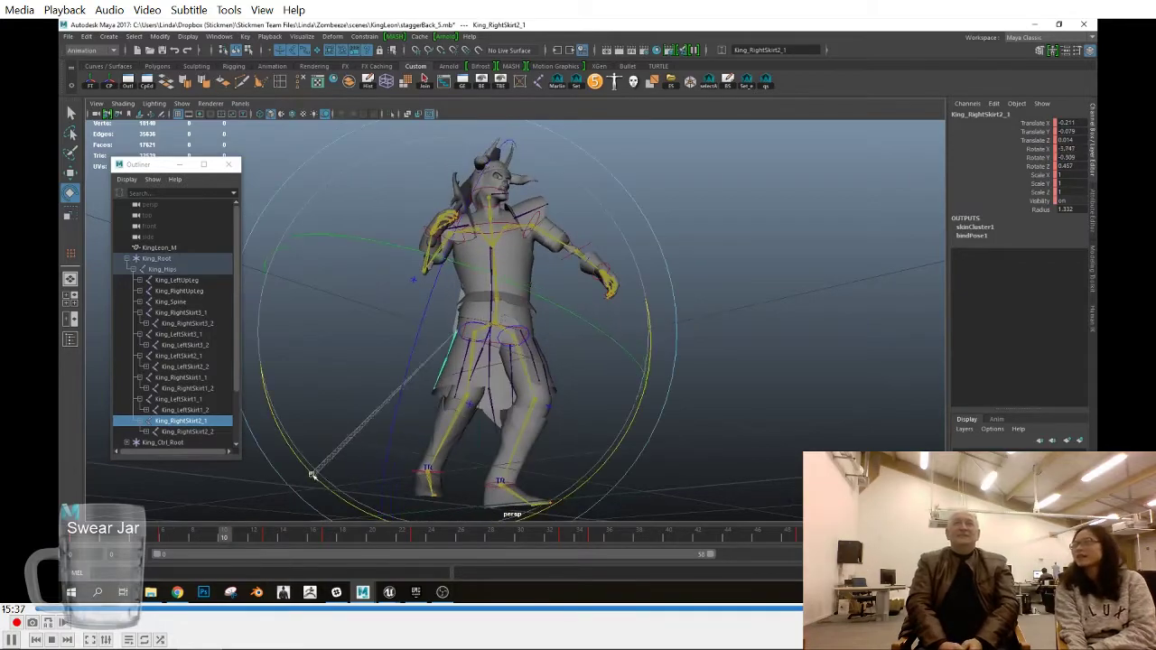
{"action": "key", "text": "Down"}
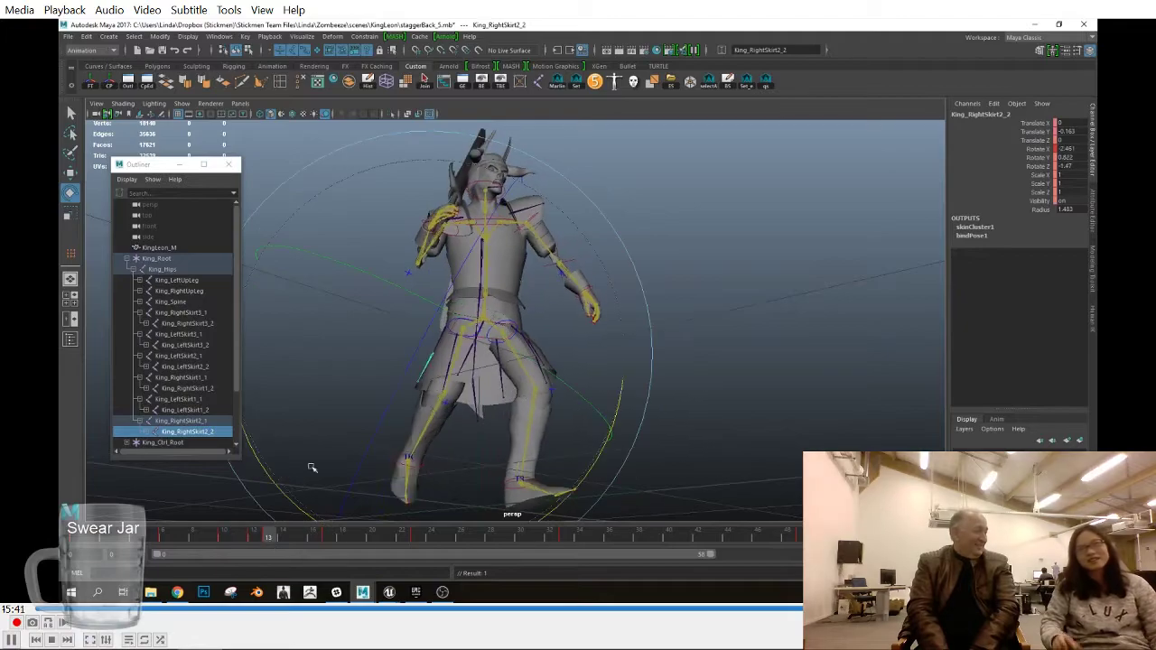
{"action": "key", "text": "Up"}
{"action": "left_click", "coordinate": [255, 539]}
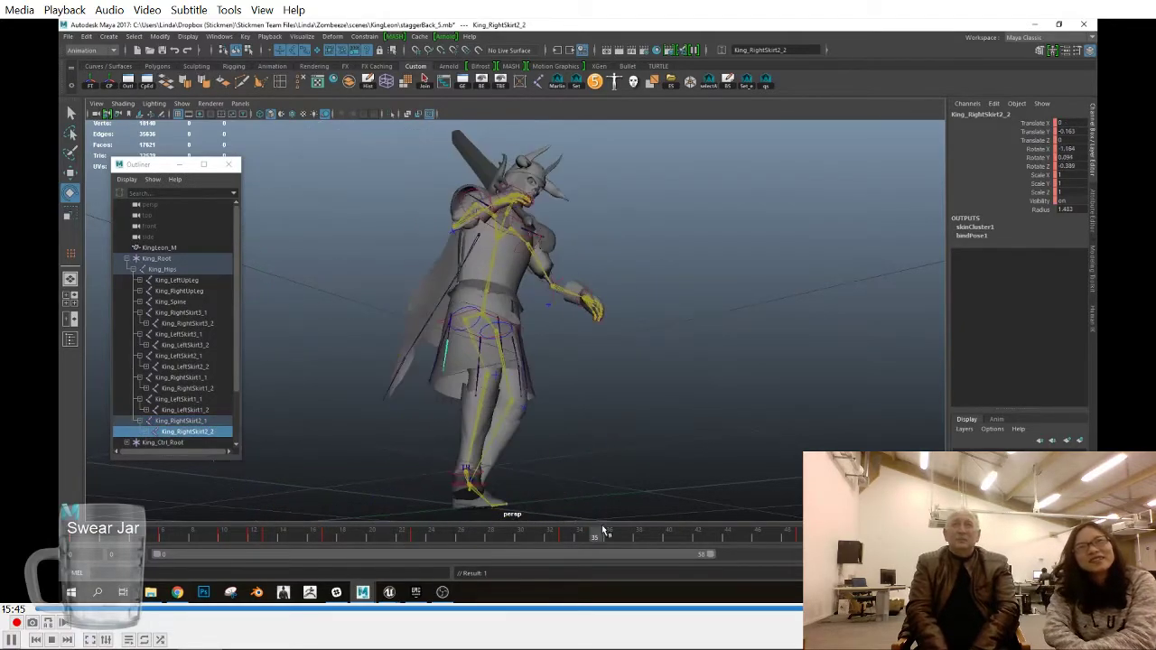
{"action": "mouse_move", "coordinate": [535, 449]}
{"action": "left_mouse_down", "text": "alt"}
{"action": "mouse_move", "coordinate": [625, 452]}
{"action": "mouse_move", "coordinate": [551, 438]}
{"action": "left_mouse_up", "text": "alt"}
{"action": "key", "text": "Up"}
{"action": "key", "text": "Down"}
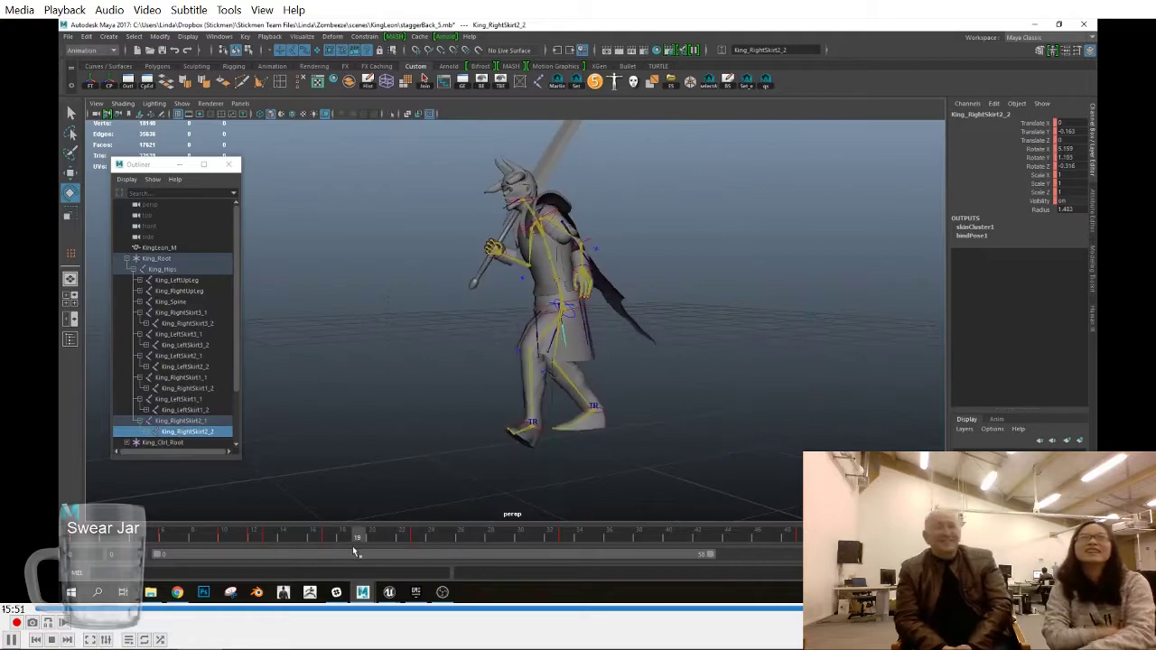
Key the rotation of the left skirt joints King_LeftSkirt2_1 and King_LeftSkirt1_1 at frame 19
{"action": "right_click_drag", "start_coordinate": [361, 478], "coordinate": [405, 460], "text": "alt"}
{"action": "left_click", "coordinate": [405, 459]}
{"action": "left_click_drag", "start_coordinate": [406, 459], "coordinate": [505, 452], "text": "alt"}
{"action": "left_click", "coordinate": [558, 381]}
{"action": "left_click_drag", "start_coordinate": [558, 406], "coordinate": [488, 424], "text": "alt"}
{"action": "left_click_drag", "start_coordinate": [357, 538], "coordinate": [358, 538]}
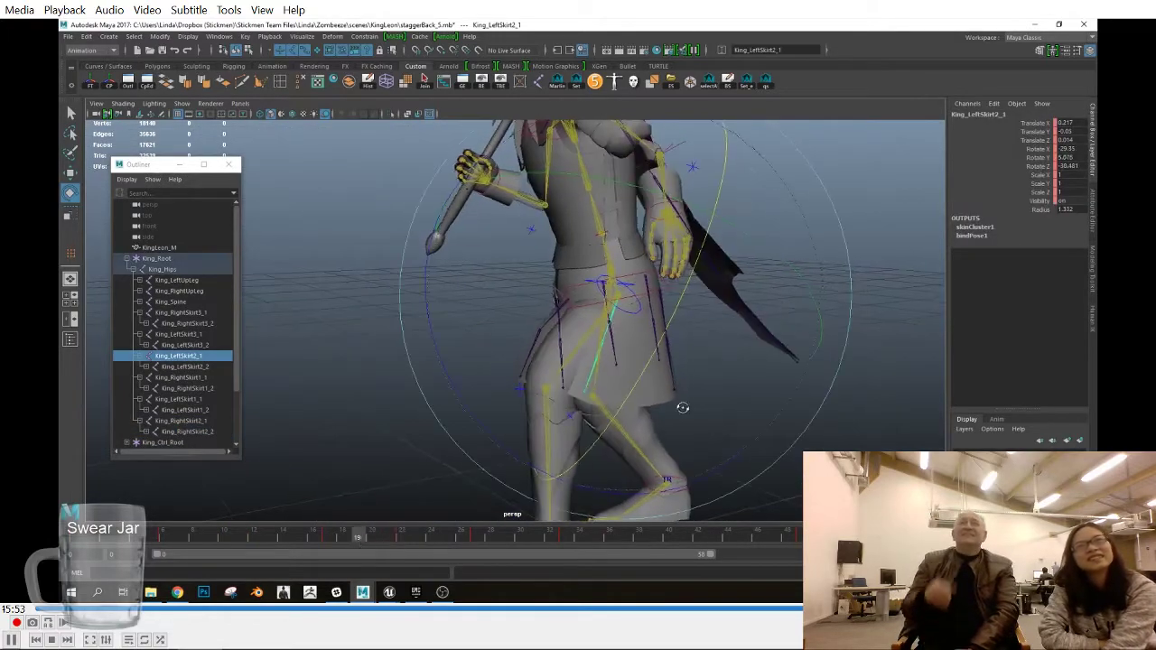
{"action": "left_click_drag", "start_coordinate": [687, 410], "coordinate": [524, 408], "text": "alt"}
{"action": "left_click", "coordinate": [768, 445]}
{"action": "left_click_drag", "start_coordinate": [768, 445], "coordinate": [699, 483], "text": "alt"}
{"action": "left_click", "coordinate": [544, 311]}
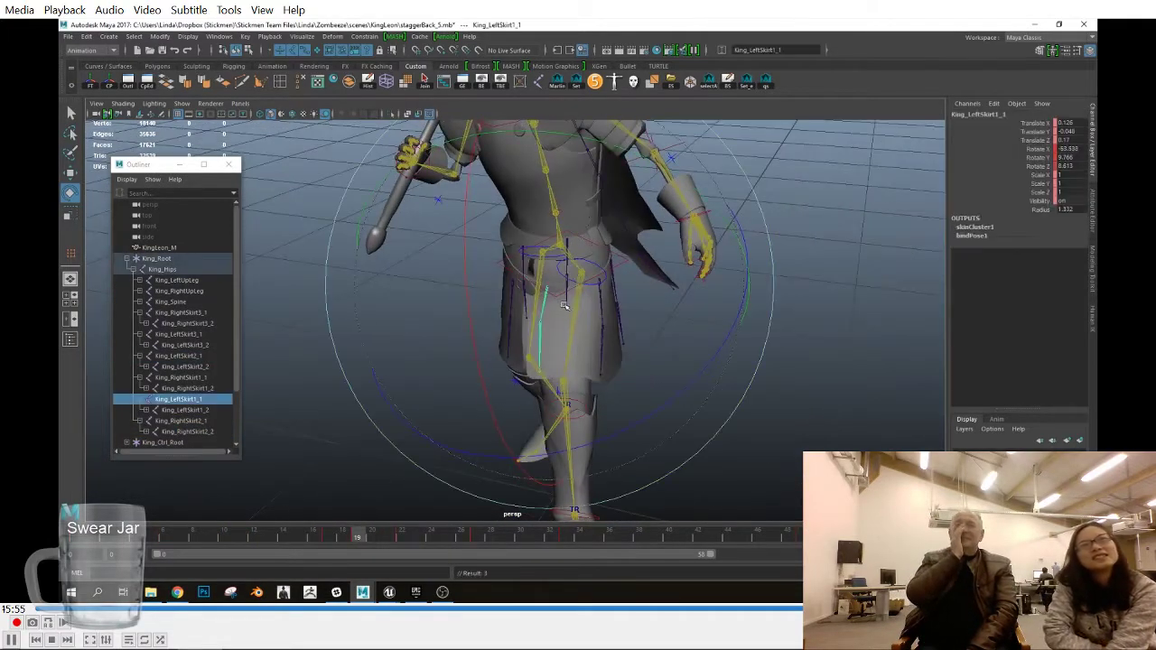
Play and scrub the animation from several angles to check how the skirt follows the legs
{"action": "key", "text": "w"}
{"action": "left_click_drag", "start_coordinate": [565, 309], "coordinate": [452, 280], "text": "alt"}
{"action": "left_click_drag", "start_coordinate": [357, 538], "coordinate": [470, 557]}
{"action": "key", "text": "e"}
{"action": "key", "text": "w"}
{"action": "left_click_drag", "start_coordinate": [470, 433], "coordinate": [578, 397], "text": "alt"}
{"action": "right_click_drag", "start_coordinate": [723, 379], "coordinate": [575, 364], "text": "alt"}
{"action": "key", "text": "alt+v"}
{"action": "left_click_drag", "start_coordinate": [575, 364], "coordinate": [844, 436], "text": "alt"}
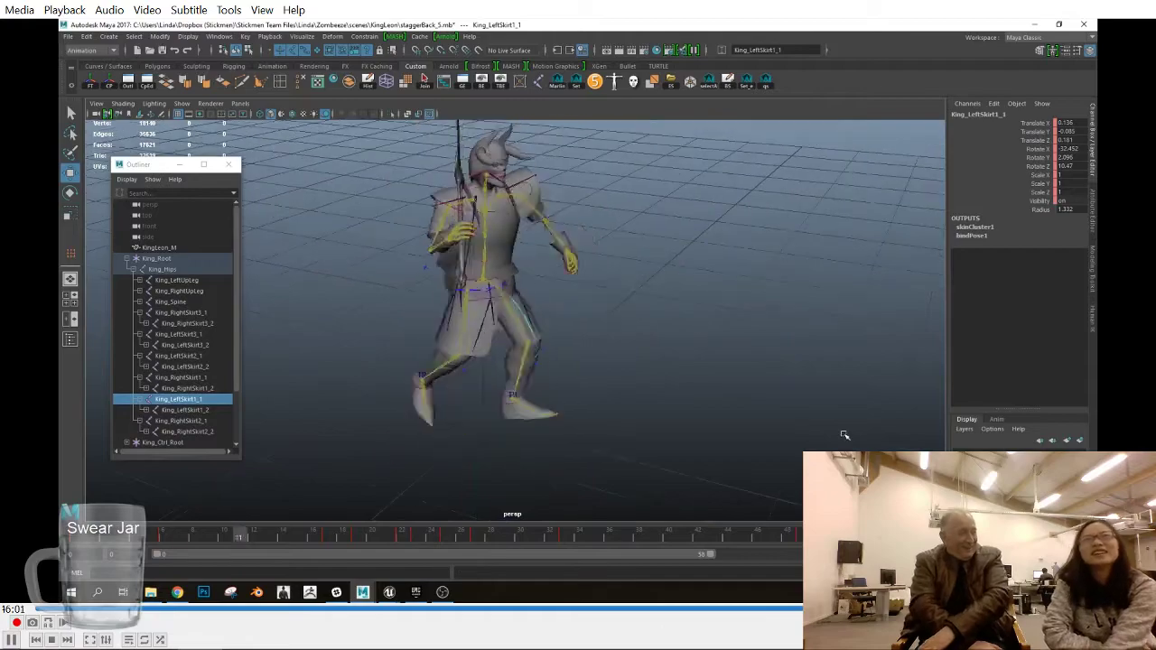
{"action": "left_click_drag", "start_coordinate": [191, 528], "coordinate": [773, 554]}
{"action": "scroll", "coordinate": [524, 433], "scroll_direction": "up", "scroll_amount": 5}
{"action": "left_click_drag", "start_coordinate": [206, 532], "coordinate": [104, 532]}
Select all skirt joints from King_RightSkirt3_1 to King_RightSkirt2_2, and remove the keys on their scale and visibility channels
{"action": "left_click", "coordinate": [206, 312]}
{"action": "left_click", "coordinate": [202, 431], "text": "shift"}
{"action": "left_click", "coordinate": [709, 83]}
{"action": "left_click", "coordinate": [200, 314]}
{"action": "left_click", "coordinate": [203, 432], "text": "shift"}
{"action": "left_click", "coordinate": [462, 83]}
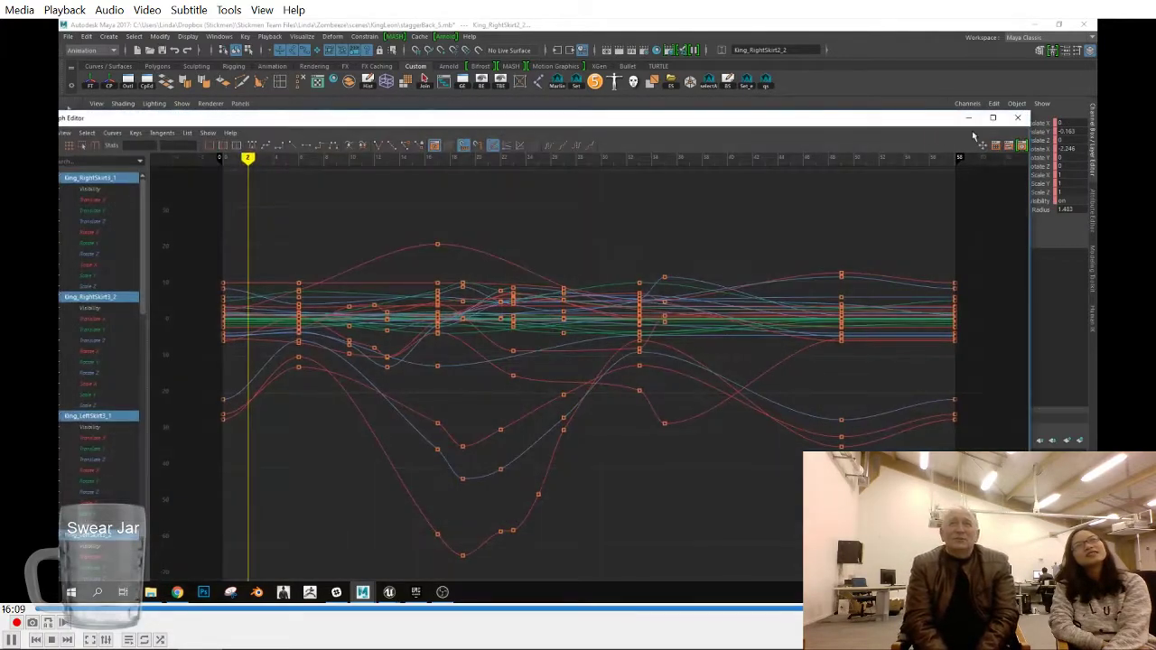
{"action": "left_click", "coordinate": [1018, 118]}
{"action": "left_click_drag", "start_coordinate": [1040, 175], "coordinate": [1039, 201]}
{"action": "right_click", "coordinate": [977, 199]}
{"action": "left_click", "coordinate": [1000, 387]}
Examine the Translate X and Rotate Z curves of the King_RightSkirt3_1 joint
{"action": "left_click", "coordinate": [462, 82]}
{"action": "left_click", "coordinate": [110, 208]}
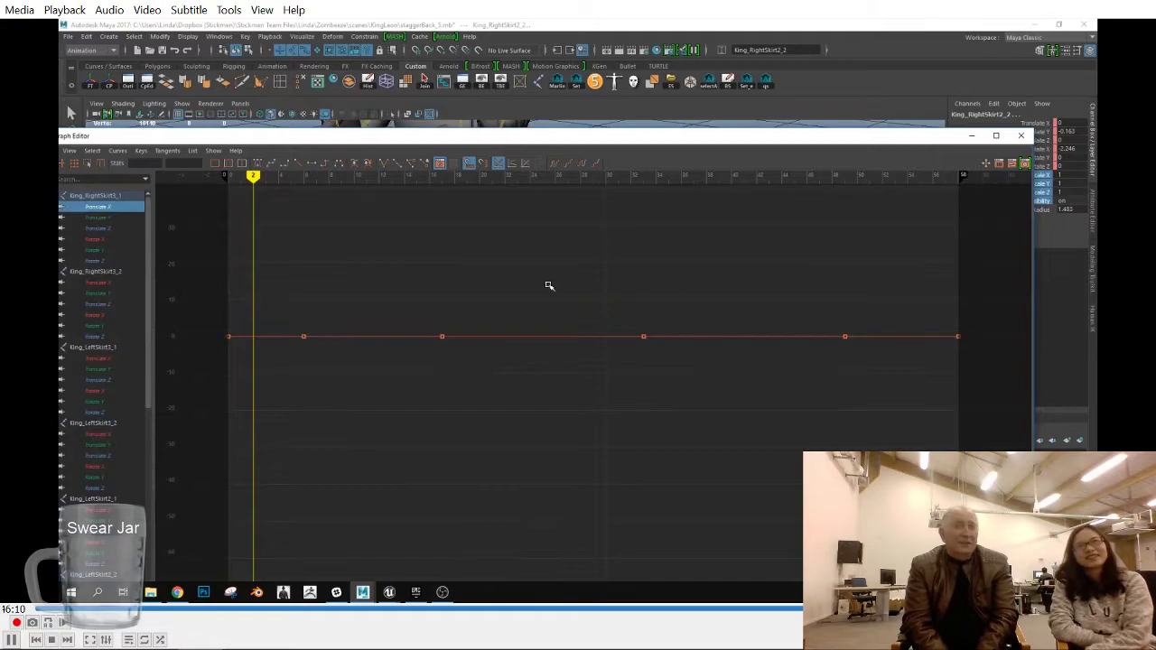
{"action": "left_click", "coordinate": [113, 261]}
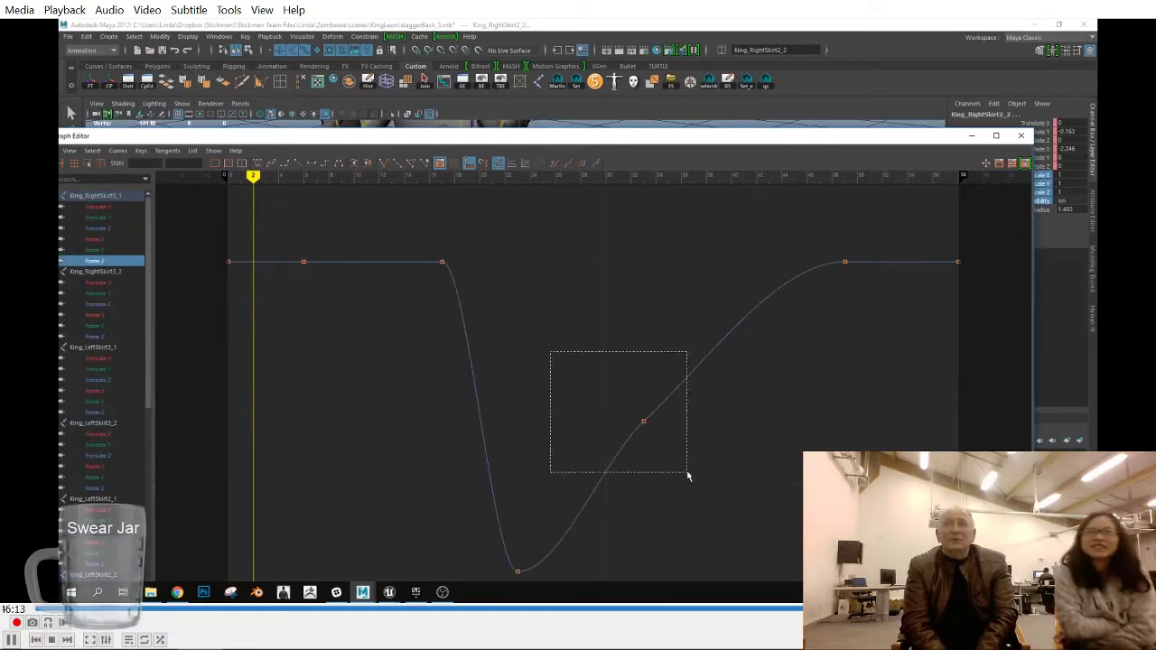
{"action": "left_click", "coordinate": [113, 282]}
{"action": "left_click", "coordinate": [1020, 136]}
Select the six lower skirt joints ending in _2, and remove the keys on their Translate X, Y and Z channels
{"action": "left_click", "coordinate": [189, 324]}
{"action": "left_click", "coordinate": [191, 345], "text": "ctrl"}
{"action": "left_click", "coordinate": [197, 367], "text": "ctrl"}
{"action": "left_click", "coordinate": [197, 388], "text": "ctrl"}
{"action": "left_click", "coordinate": [197, 409], "text": "ctrl"}
{"action": "left_click", "coordinate": [197, 431], "text": "ctrl"}
{"action": "left_click_drag", "start_coordinate": [1036, 123], "coordinate": [1031, 140]}
{"action": "left_click", "coordinate": [1002, 310]}
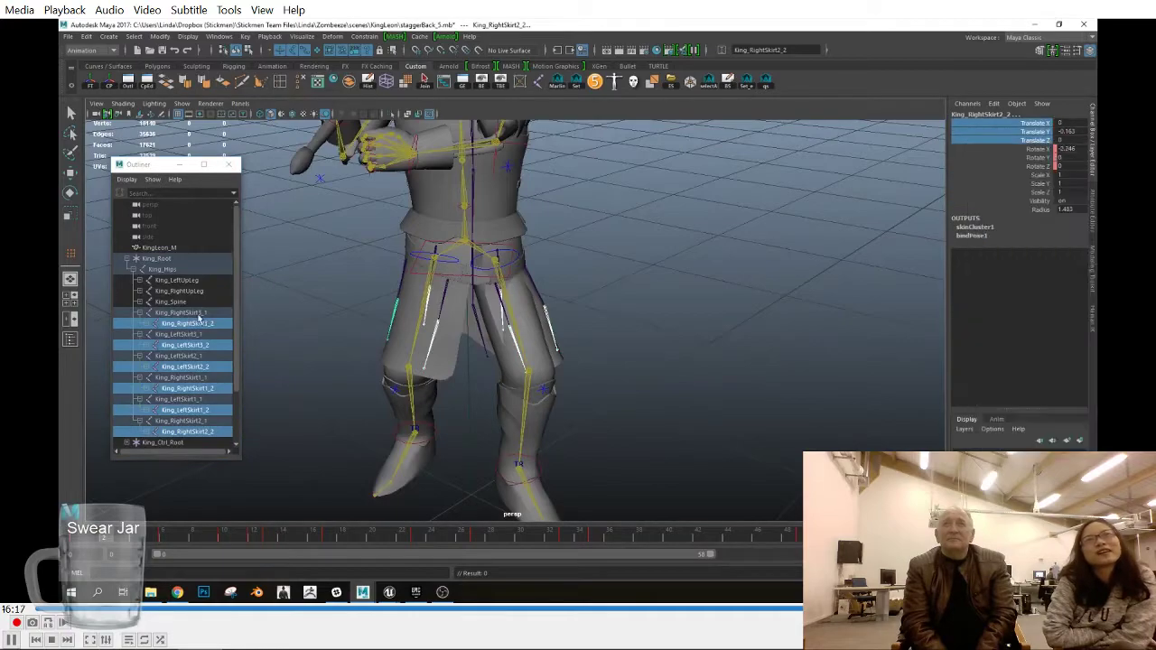
Select the upper skirt joints ending in _1, and examine the curves of King_RightSkirt3_1 and King_LeftSkirt3_1
{"action": "left_click", "coordinate": [198, 313]}
{"action": "left_click", "coordinate": [205, 335], "text": "ctrl"}
{"action": "left_click", "coordinate": [213, 357], "text": "ctrl"}
{"action": "left_click", "coordinate": [387, 86]}
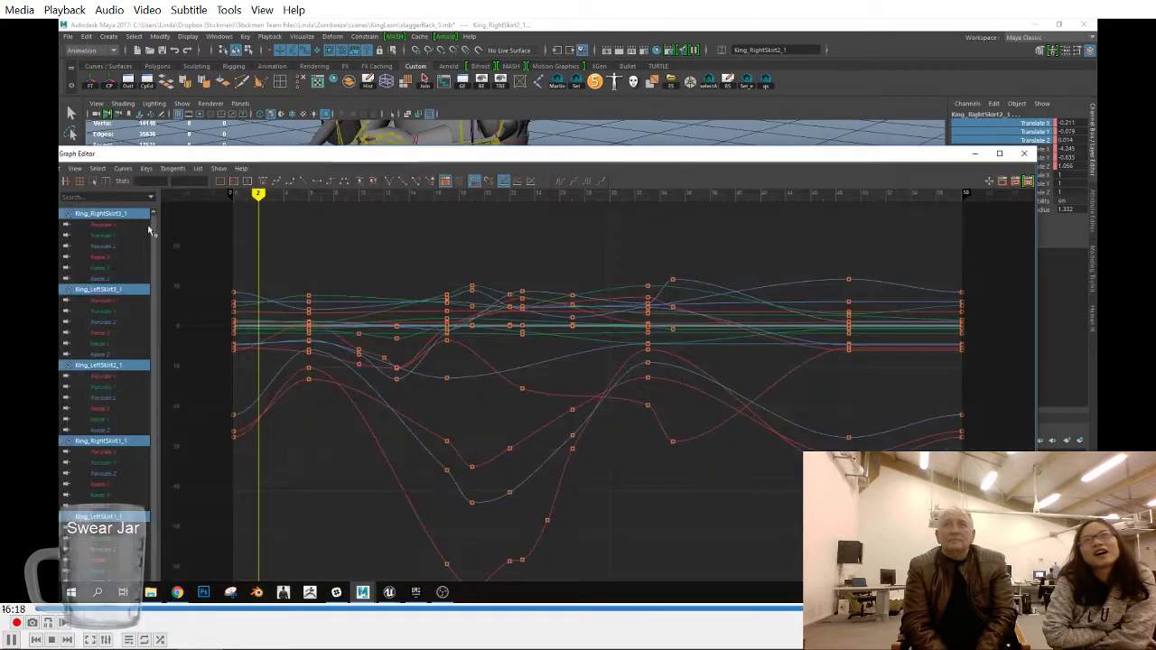
{"action": "left_click", "coordinate": [111, 276]}
{"action": "key", "text": "f"}
{"action": "left_click", "coordinate": [152, 260]}
{"action": "left_click", "coordinate": [147, 282]}
Examine the translate and rotate curves of the King_LeftSkirt2_1 and King_RightSkirt1_1 joints one channel at a time
{"action": "left_click_drag", "start_coordinate": [133, 325], "coordinate": [135, 347]}
{"action": "left_click", "coordinate": [161, 326]}
{"action": "left_click", "coordinate": [161, 335]}
{"action": "left_click", "coordinate": [160, 347]}
{"action": "left_click", "coordinate": [155, 357]}
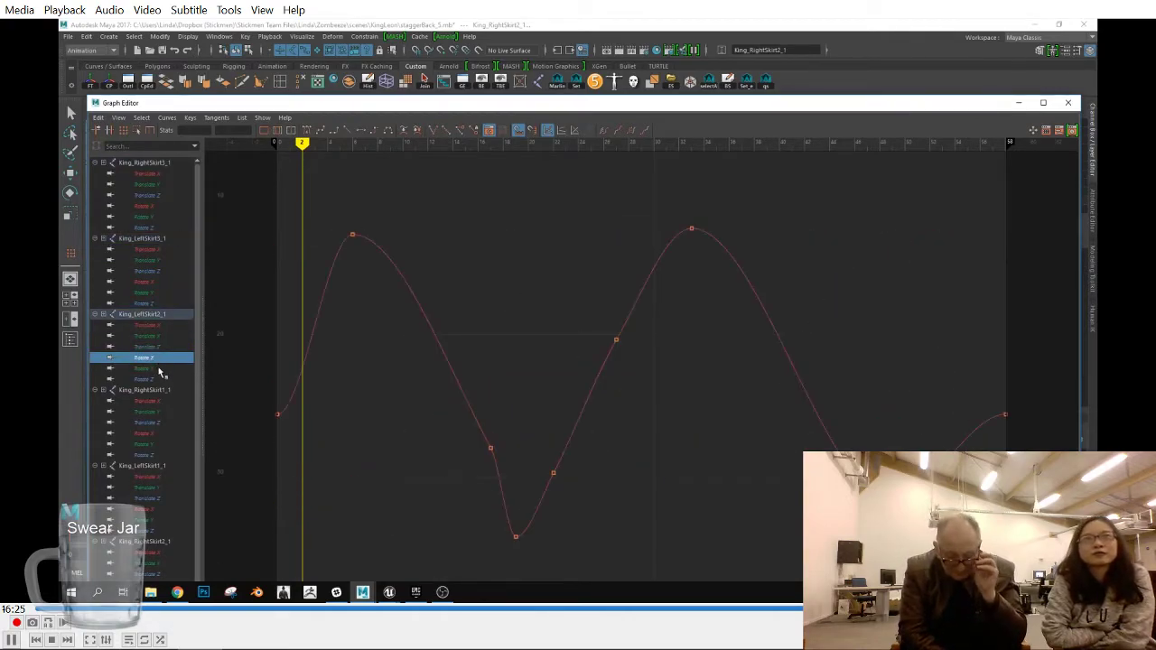
{"action": "left_click", "coordinate": [153, 368]}
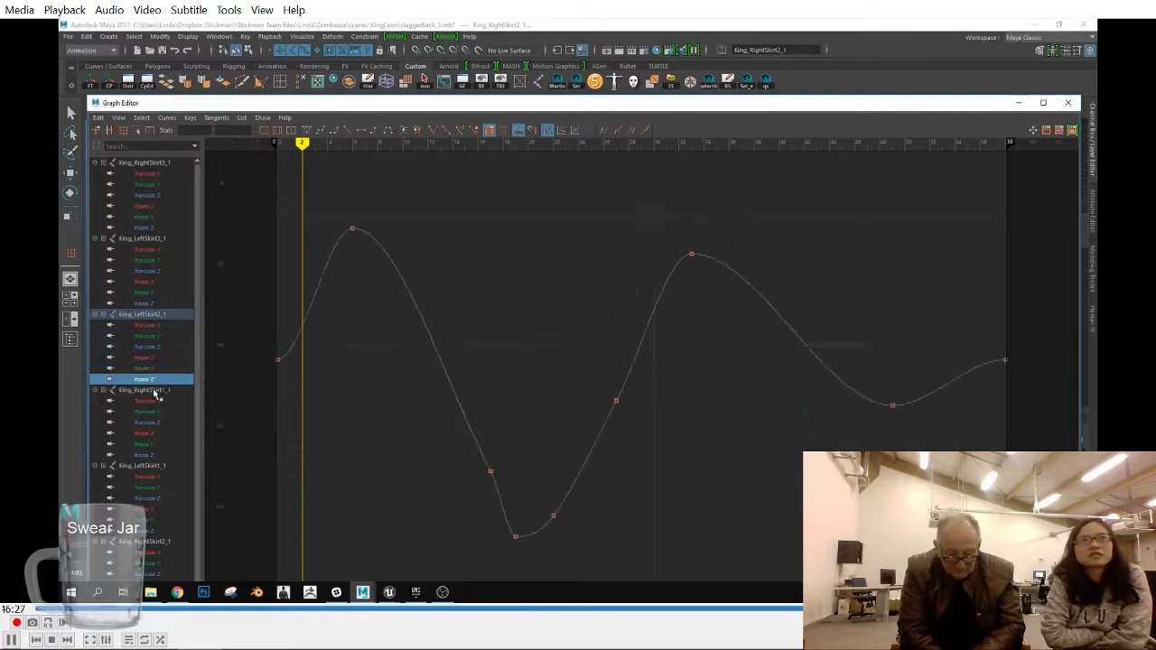
{"action": "left_click", "coordinate": [150, 442]}
{"action": "left_click", "coordinate": [150, 454]}
Examine the translate and rotate curves of the King_LeftSkirt1_1 and King_RightSkirt2_1 joints, and clear the joint selection
{"action": "left_click_drag", "start_coordinate": [145, 465], "coordinate": [149, 488]}
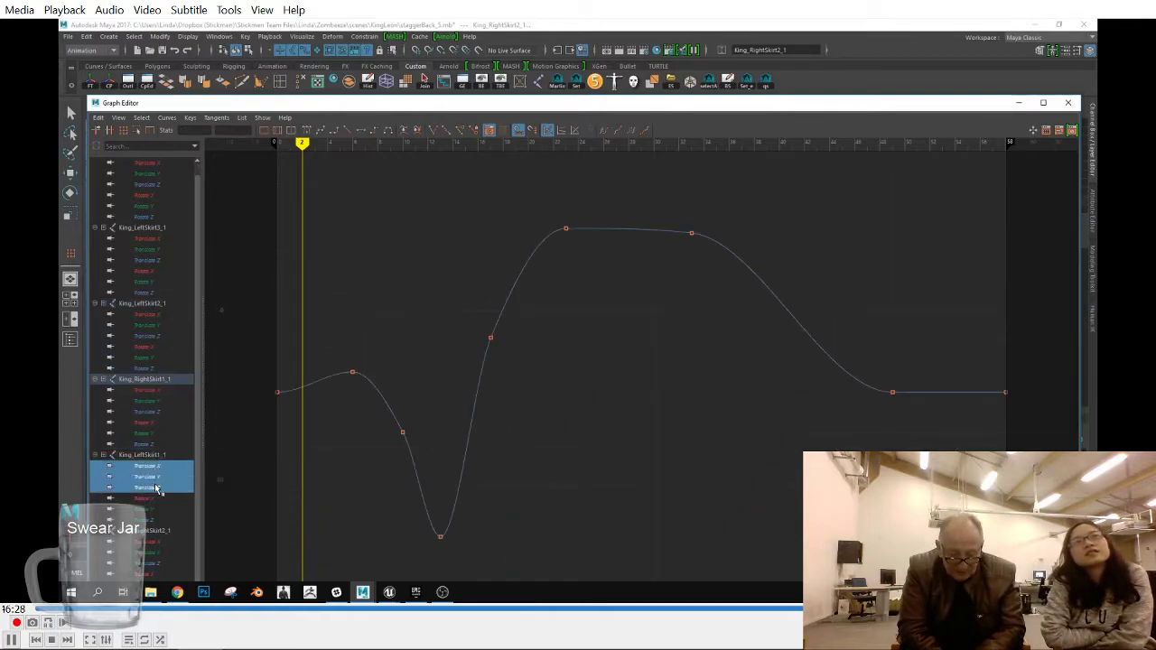
{"action": "left_click_drag", "start_coordinate": [444, 497], "coordinate": [492, 516]}
{"action": "left_click", "coordinate": [149, 498]}
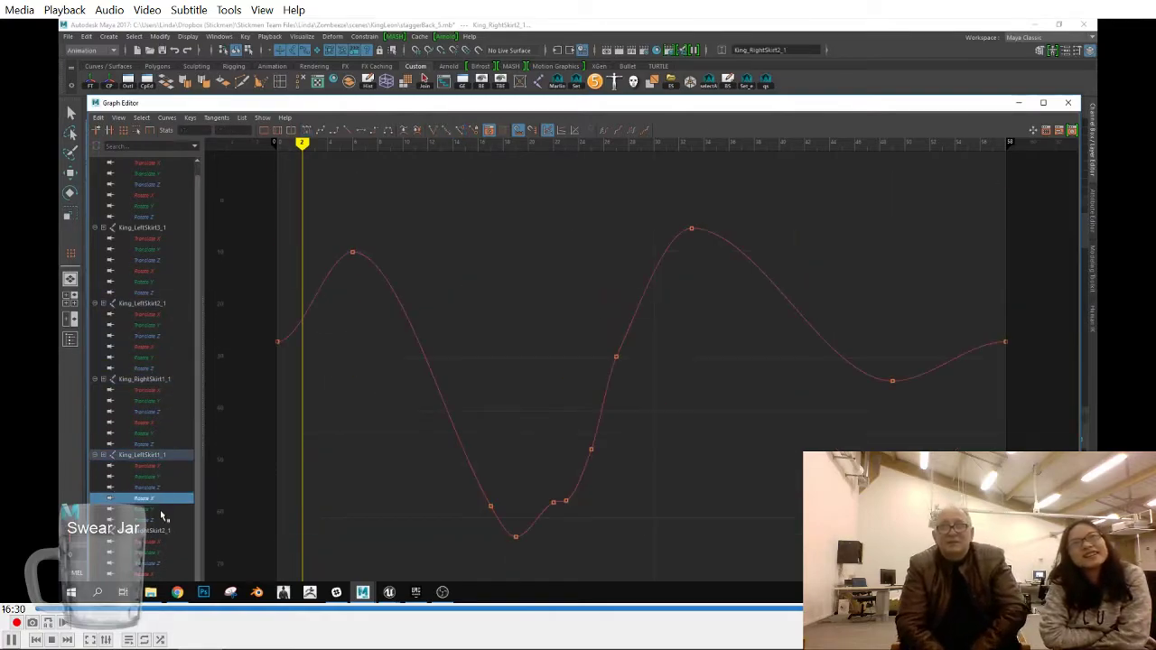
{"action": "left_click", "coordinate": [153, 509]}
{"action": "left_click", "coordinate": [155, 520]}
{"action": "left_click", "coordinate": [156, 542]}
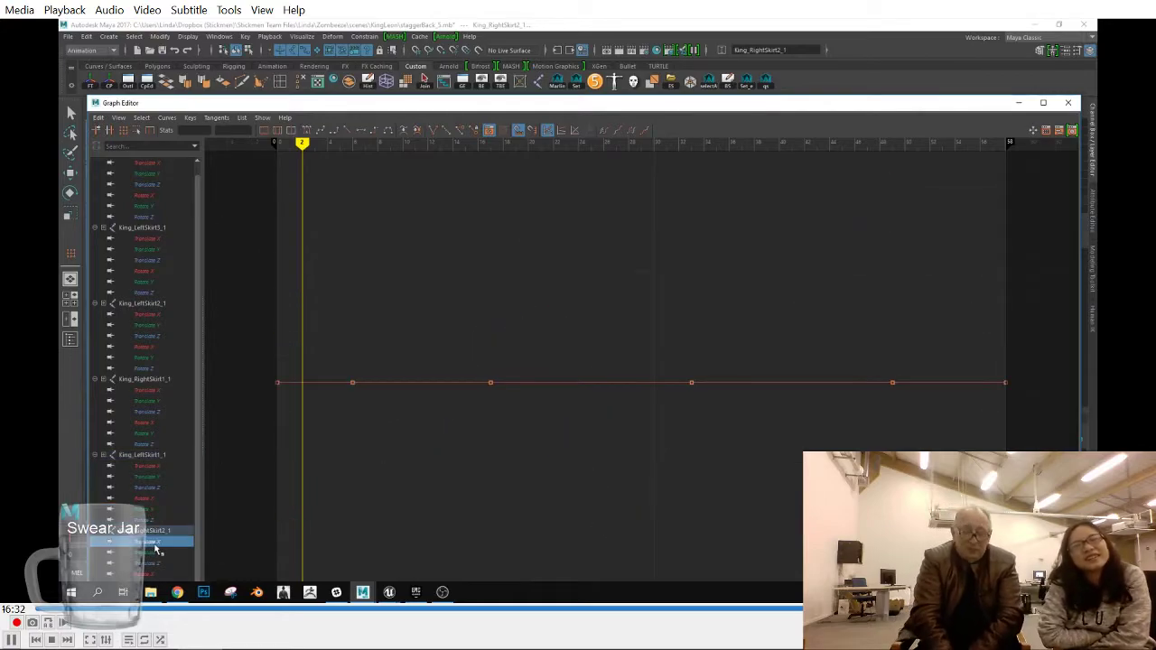
{"action": "left_click", "coordinate": [159, 573]}
{"action": "left_click_drag", "start_coordinate": [525, 103], "coordinate": [535, 46]}
{"action": "left_click", "coordinate": [172, 528]}
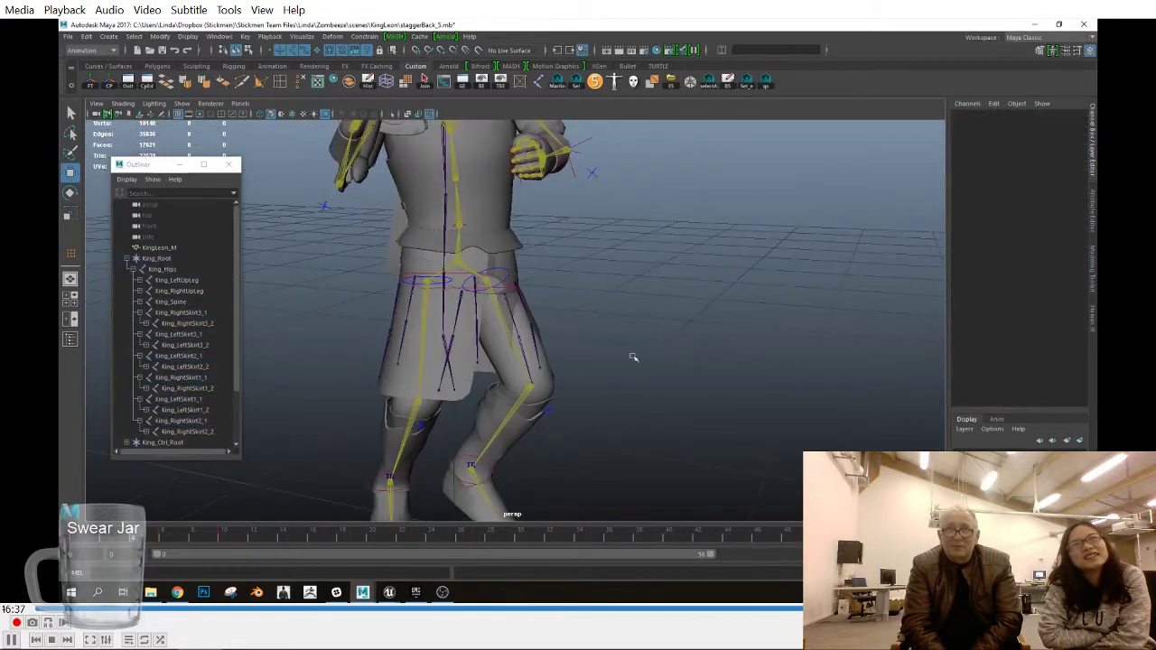
{"action": "left_click", "coordinate": [675, 335]}
{"action": "left_click", "coordinate": [786, 399]}
{"action": "left_click", "coordinate": [637, 352]}
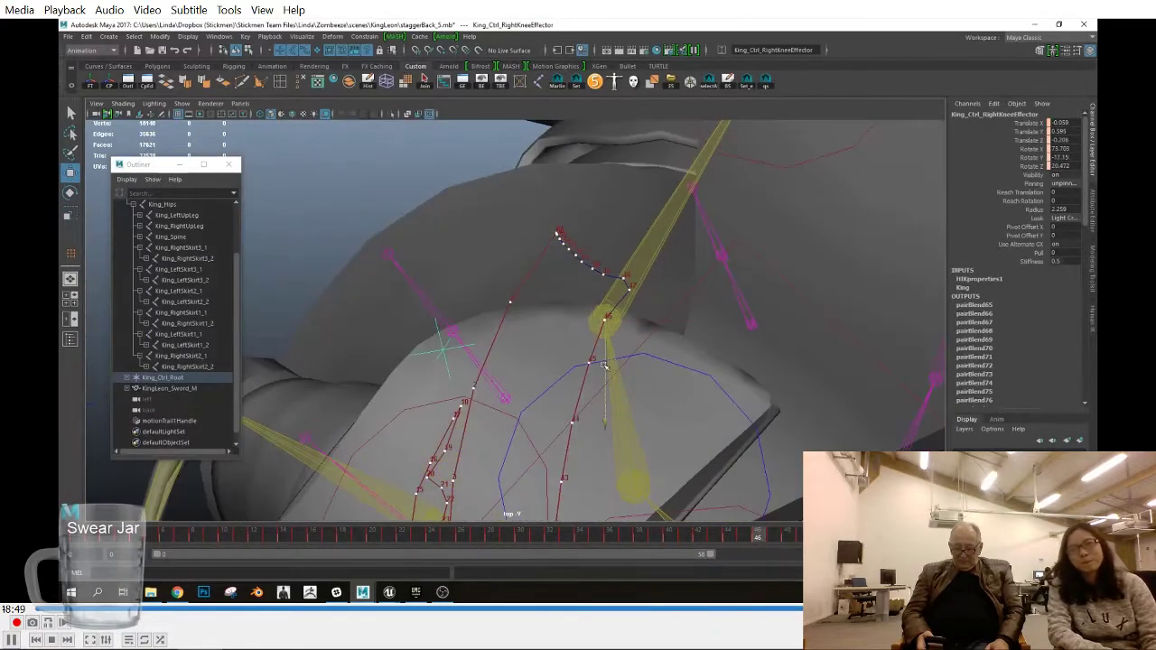
Key the King's right knee effector at frame 46, and delete the motion trail handle
{"action": "key", "text": "s"}
{"action": "key", "text": "alt+period"}
{"action": "key", "text": "space"}
{"action": "left_click_drag", "start_coordinate": [692, 353], "coordinate": [692, 320]}
{"action": "left_click_drag", "start_coordinate": [726, 538], "coordinate": [817, 540]}
{"action": "left_click", "coordinate": [169, 420]}
{"action": "key", "text": "Delete"}
{"action": "left_click", "coordinate": [458, 321]}
{"action": "left_click_drag", "start_coordinate": [390, 539], "coordinate": [359, 534]}
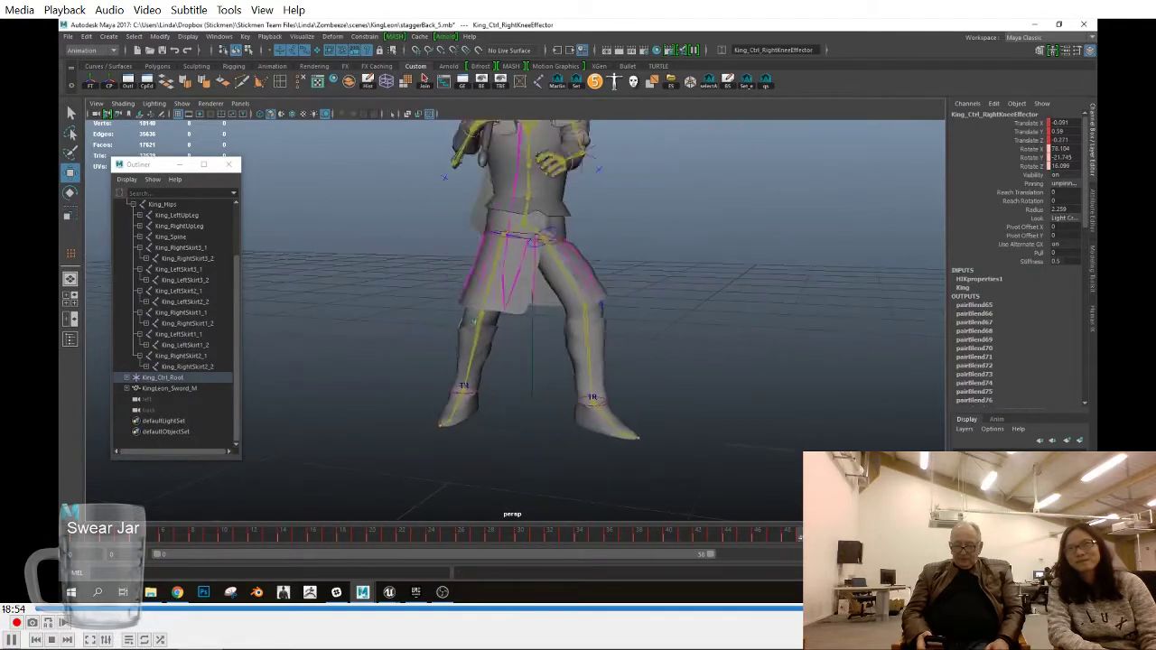
Bring up the HumanIK character controls, and hide the King's control rig in the viewport
{"action": "left_click", "coordinate": [182, 104]}
{"action": "left_click", "coordinate": [1092, 318]}
{"action": "left_click", "coordinate": [732, 269]}
{"action": "left_click_drag", "start_coordinate": [732, 268], "coordinate": [775, 435], "text": "alt"}
{"action": "scroll", "coordinate": [864, 431], "scroll_direction": "down", "scroll_amount": 3}
{"action": "scroll", "coordinate": [775, 435], "scroll_direction": "up", "scroll_amount": 4}
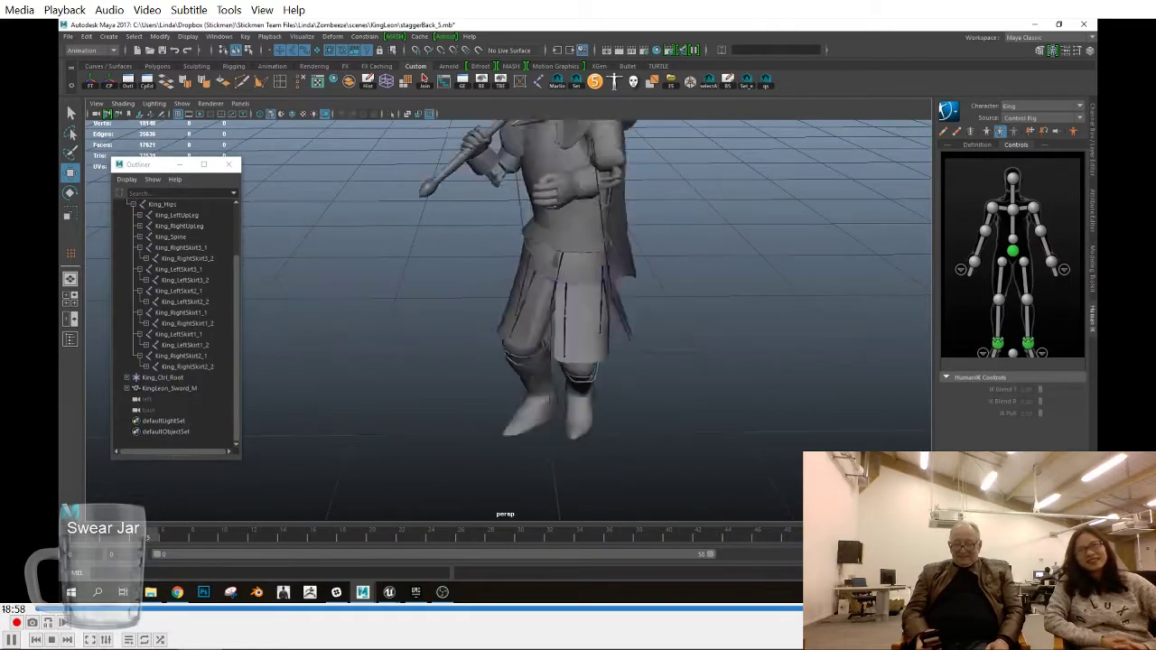
Select the King_LeftSkirt1_1 joint at frame 42, and adjust the rotation of the left skirt around the leg
{"action": "left_click_drag", "start_coordinate": [616, 536], "coordinate": [728, 538]}
{"action": "left_click_drag", "start_coordinate": [681, 374], "coordinate": [705, 365], "text": "alt"}
{"action": "left_click", "coordinate": [599, 293]}
{"action": "scroll", "coordinate": [659, 356], "scroll_direction": "up", "scroll_amount": 2}
{"action": "left_click_drag", "start_coordinate": [659, 538], "coordinate": [699, 549]}
{"action": "key", "text": "e"}
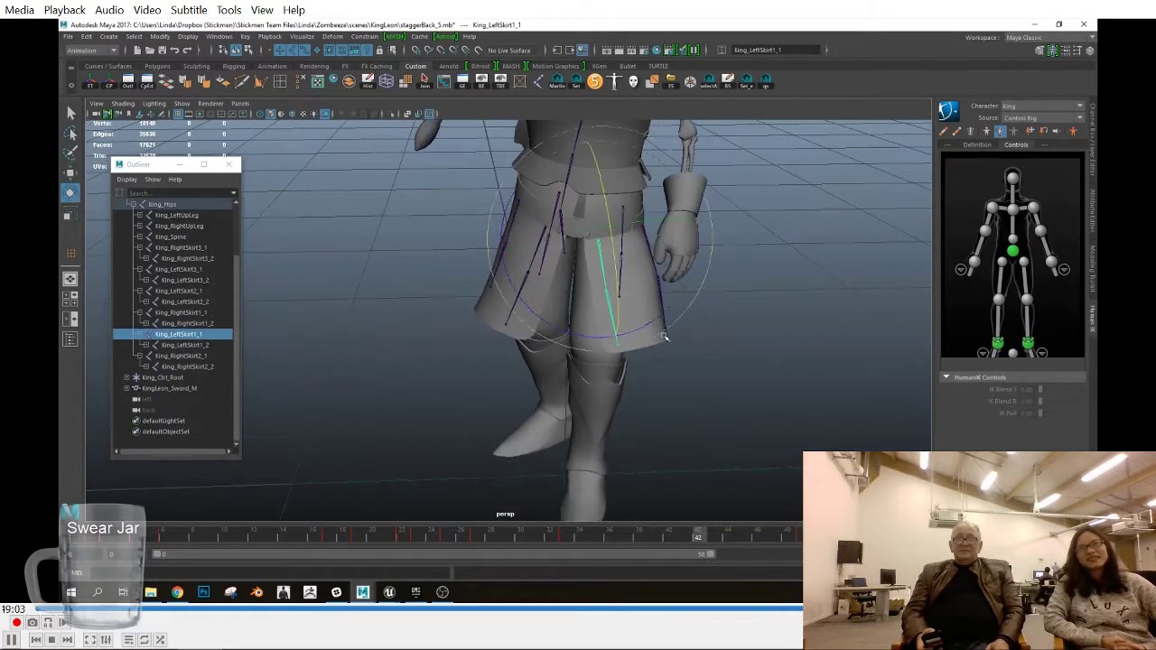
{"action": "left_click", "coordinate": [666, 341]}
{"action": "left_click", "coordinate": [663, 323]}
Adjust the rotation of the King_RightSkirt1_1 joint in the front view at frame 42 and around frame 49
{"action": "left_click_drag", "start_coordinate": [660, 356], "coordinate": [754, 462], "text": "alt"}
{"action": "scroll", "coordinate": [624, 387], "scroll_direction": "up", "scroll_amount": 4}
{"action": "left_click_drag", "start_coordinate": [610, 539], "coordinate": [697, 540]}
{"action": "scroll", "coordinate": [542, 343], "scroll_direction": "down", "scroll_amount": 3}
{"action": "left_click", "coordinate": [539, 310]}
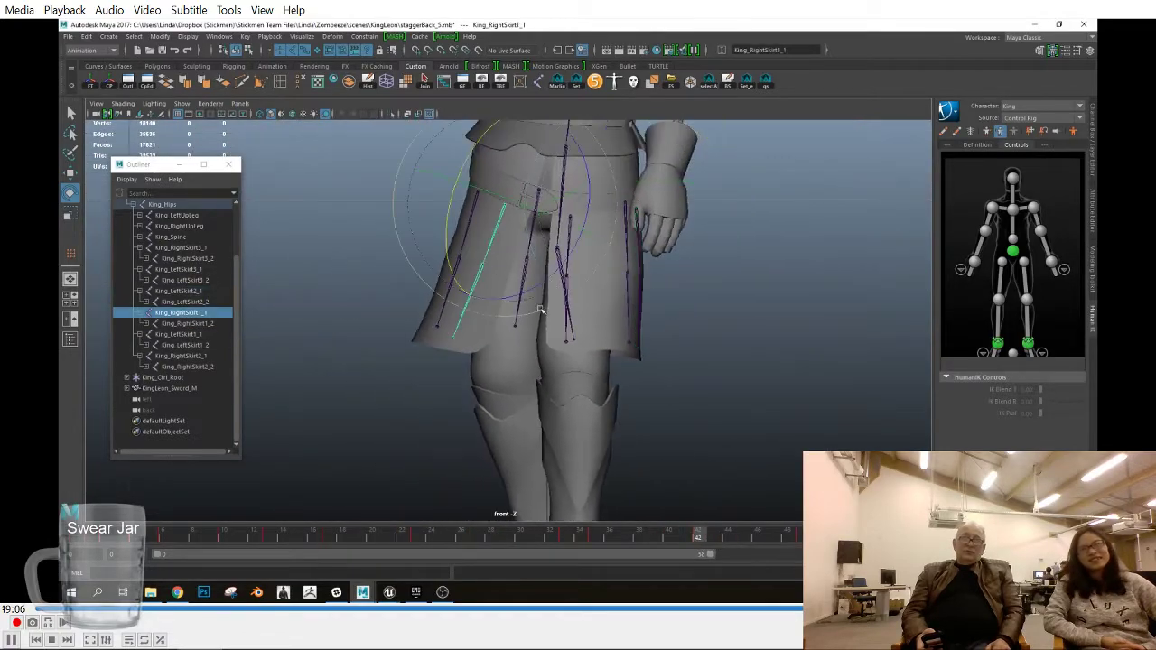
{"action": "left_click", "coordinate": [470, 267]}
{"action": "left_click", "coordinate": [460, 254]}
{"action": "key", "text": "Down"}
{"action": "key", "text": "Up"}
{"action": "left_click_drag", "start_coordinate": [673, 541], "coordinate": [795, 542]}
{"action": "left_click", "coordinate": [547, 312]}
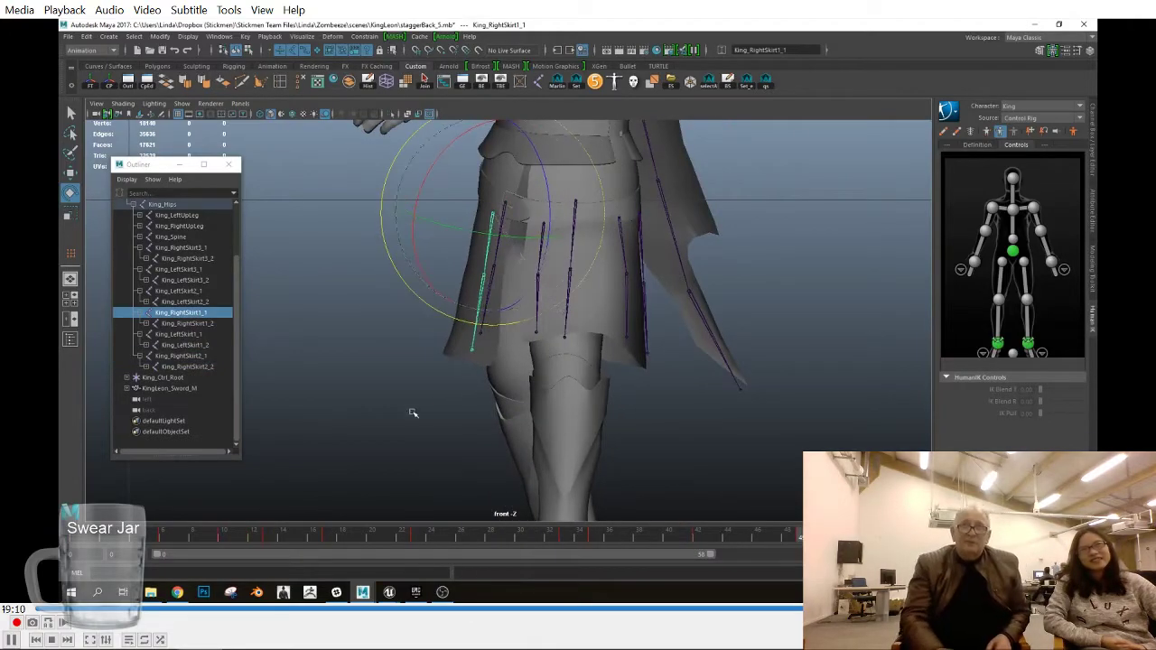
{"action": "left_click", "coordinate": [494, 264]}
Inspect the skirt from several angles, and change the perspective view's shading display
{"action": "key", "text": "space"}
{"action": "left_click_drag", "start_coordinate": [704, 366], "coordinate": [567, 350], "text": "alt"}
{"action": "left_click", "coordinate": [444, 270]}
{"action": "left_click_drag", "start_coordinate": [479, 307], "coordinate": [857, 442], "text": "alt"}
{"action": "left_click", "coordinate": [857, 442]}
{"action": "scroll", "coordinate": [812, 443], "scroll_direction": "down", "scroll_amount": 5}
{"action": "mouse_move", "coordinate": [795, 397]}
{"action": "left_mouse_down", "text": "alt"}
{"action": "mouse_move", "coordinate": [733, 446]}
{"action": "mouse_move", "coordinate": [704, 375]}
{"action": "left_mouse_up", "text": "alt"}
{"action": "left_click", "coordinate": [123, 104]}
{"action": "left_click", "coordinate": [155, 239]}
{"action": "mouse_move", "coordinate": [632, 366]}
{"action": "left_mouse_down", "text": "alt"}
{"action": "mouse_move", "coordinate": [674, 392]}
{"action": "mouse_move", "coordinate": [835, 438]}
{"action": "left_mouse_up", "text": "alt"}
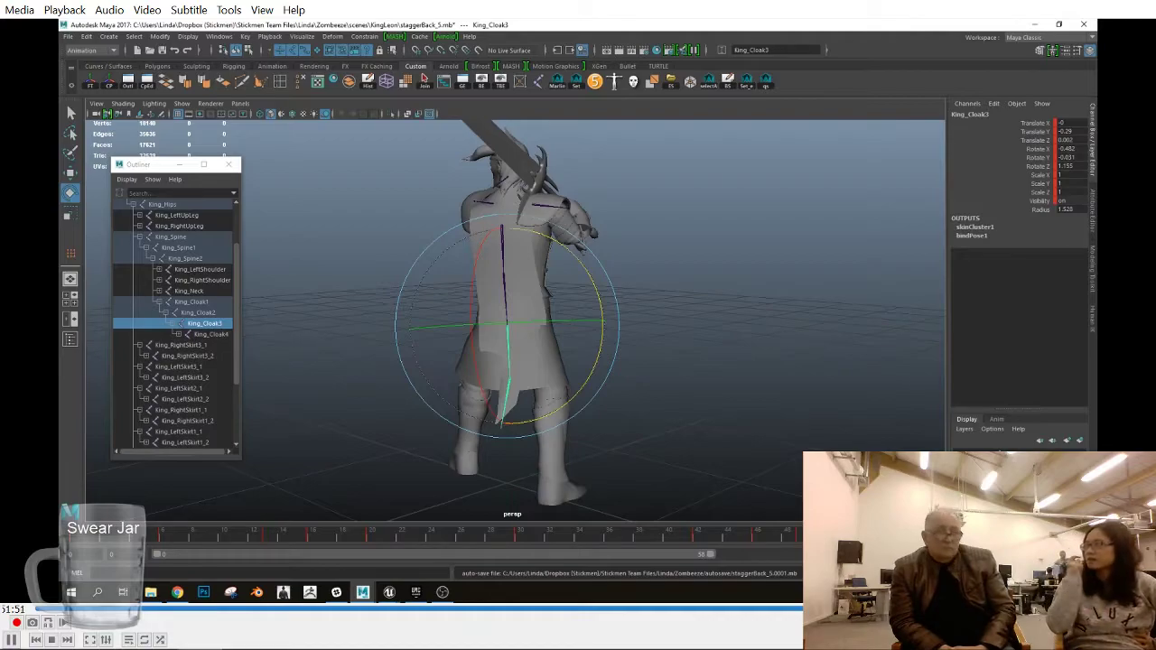
Rotate the selected joint of the King's cloak at frame 16
{"action": "left_click_drag", "start_coordinate": [181, 539], "coordinate": [315, 542]}
{"action": "left_click_drag", "start_coordinate": [523, 362], "coordinate": [505, 388], "text": "alt"}
{"action": "left_click", "coordinate": [495, 366]}
{"action": "left_click", "coordinate": [489, 360]}
{"action": "left_click_drag", "start_coordinate": [576, 303], "coordinate": [583, 316]}
Rotate the lower cloak joints, including King_Cloak4, at frame 20 so the cloak follows the body
{"action": "left_click_drag", "start_coordinate": [315, 542], "coordinate": [378, 546]}
{"action": "key", "text": "Up"}
{"action": "key", "text": "Down"}
{"action": "key", "text": "Up"}
{"action": "left_click_drag", "start_coordinate": [573, 395], "coordinate": [559, 404]}
{"action": "mouse_move", "coordinate": [376, 542]}
{"action": "left_mouse_down"}
{"action": "mouse_move", "coordinate": [394, 541]}
{"action": "mouse_move", "coordinate": [373, 541]}
{"action": "left_mouse_up"}
{"action": "left_click_drag", "start_coordinate": [570, 403], "coordinate": [576, 398]}
{"action": "key", "text": "Down"}
{"action": "left_click_drag", "start_coordinate": [581, 451], "coordinate": [572, 448]}
{"action": "left_click", "coordinate": [378, 542]}
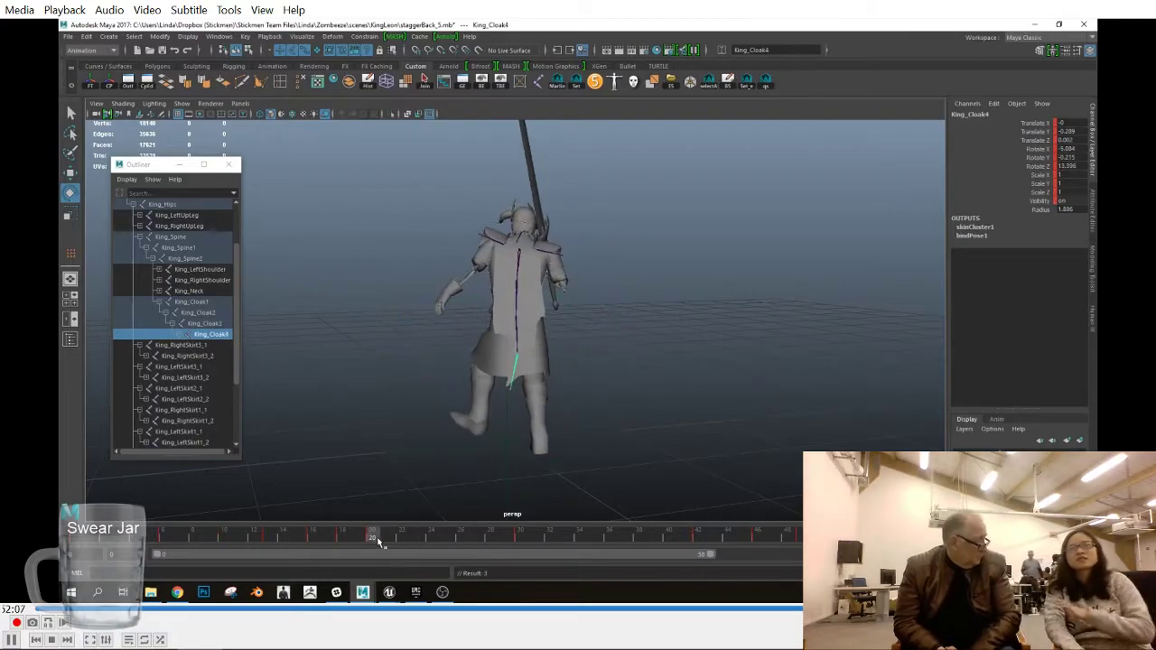
{"action": "left_click_drag", "start_coordinate": [378, 542], "coordinate": [417, 538]}
{"action": "key", "text": "Up"}
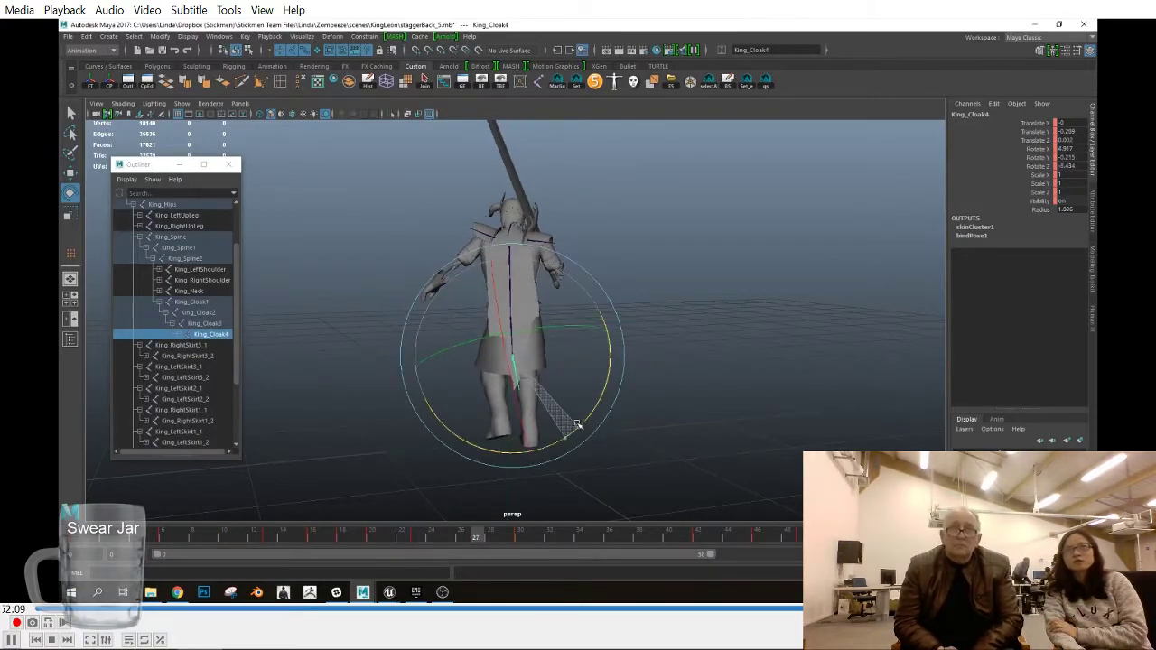
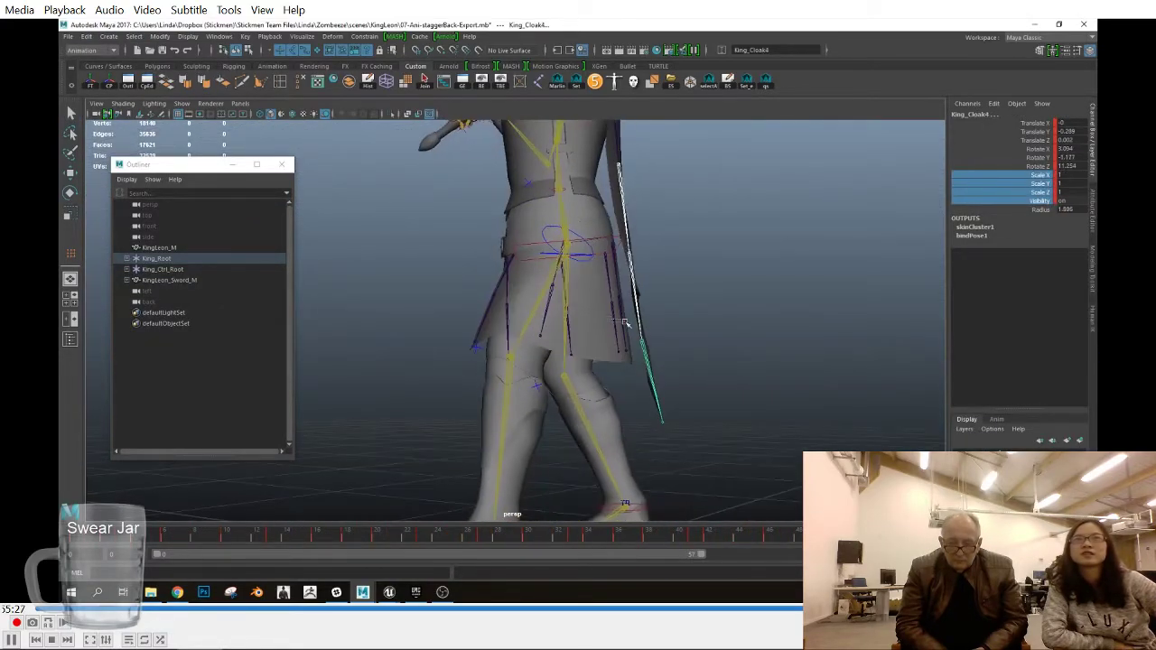
Bake the animation keys of the selected King joints, and process their channels from Translate X to Visibility
{"action": "left_click", "coordinate": [87, 37]}
{"action": "mouse_move", "coordinate": [120, 135]}
{"action": "left_click", "coordinate": [280, 209]}
{"action": "left_click_drag", "start_coordinate": [1038, 124], "coordinate": [1038, 200]}
{"action": "right_click", "coordinate": [1038, 196]}
{"action": "left_click", "coordinate": [1007, 399]}
Save the stagger-back export scene
{"action": "scroll", "coordinate": [704, 276], "scroll_direction": "down", "scroll_amount": 6}
{"action": "left_click", "coordinate": [704, 276]}
{"action": "left_click_drag", "start_coordinate": [704, 276], "coordinate": [719, 310], "text": "alt"}
{"action": "middle_click_drag", "start_coordinate": [719, 309], "coordinate": [719, 363], "text": "alt"}
{"action": "left_click", "coordinate": [68, 37]}
{"action": "left_click", "coordinate": [127, 85]}
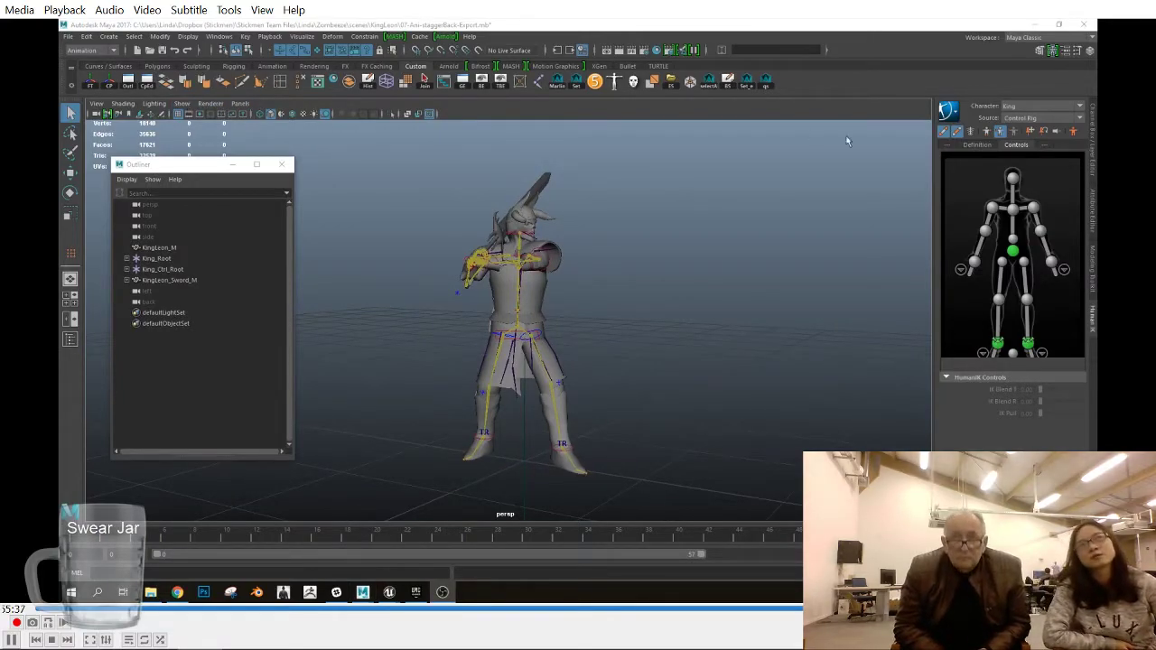
{"action": "left_click", "coordinate": [978, 146]}
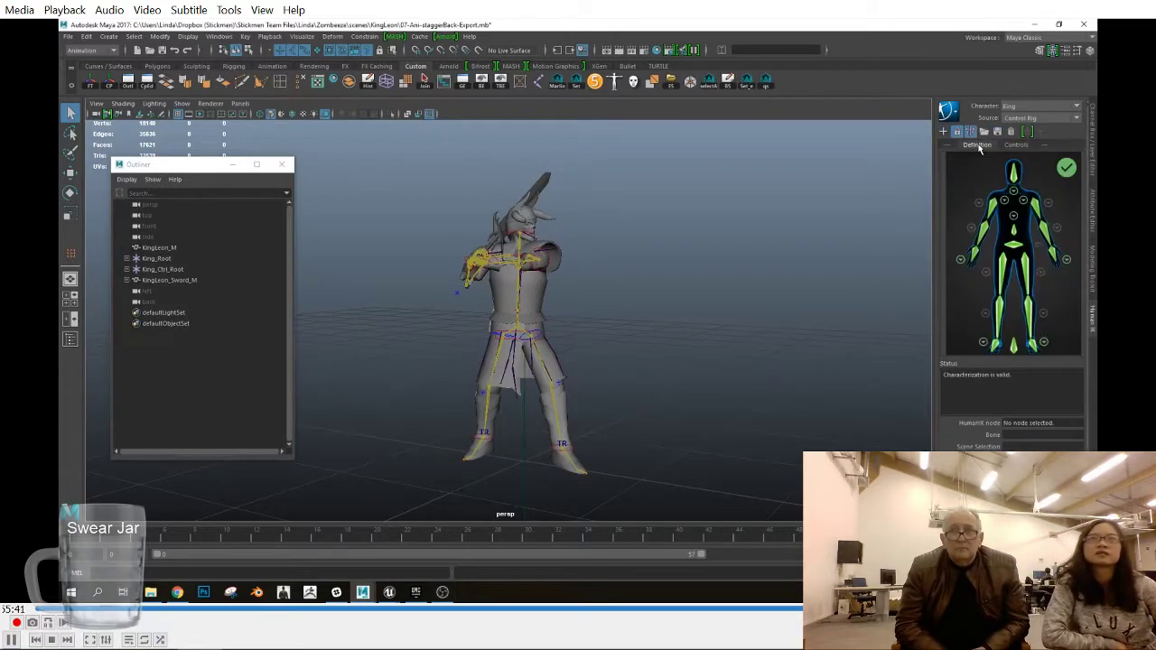
{"action": "left_click", "coordinate": [1010, 132]}
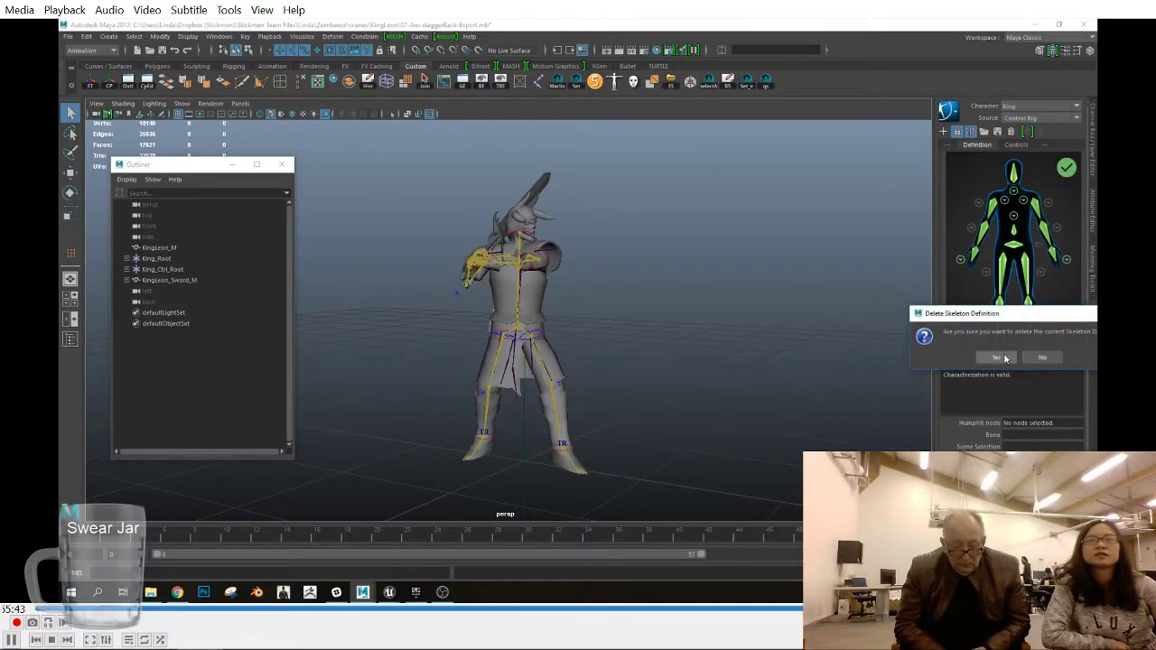
{"action": "left_click", "coordinate": [1004, 357]}
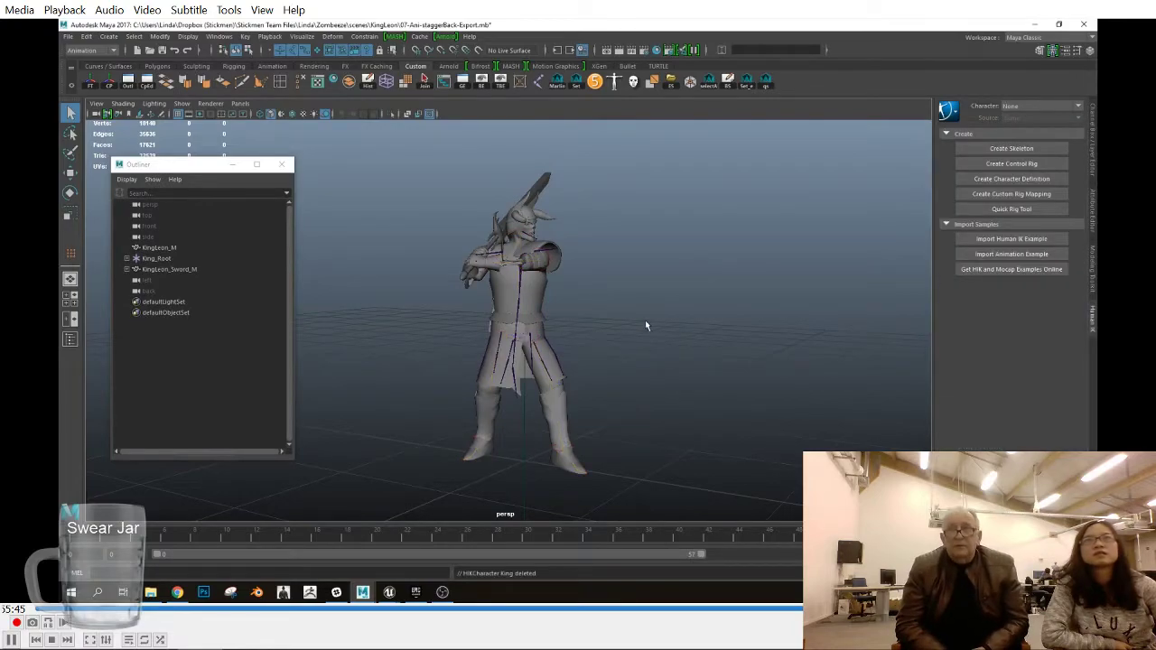
{"action": "key", "text": "ctrl+z"}
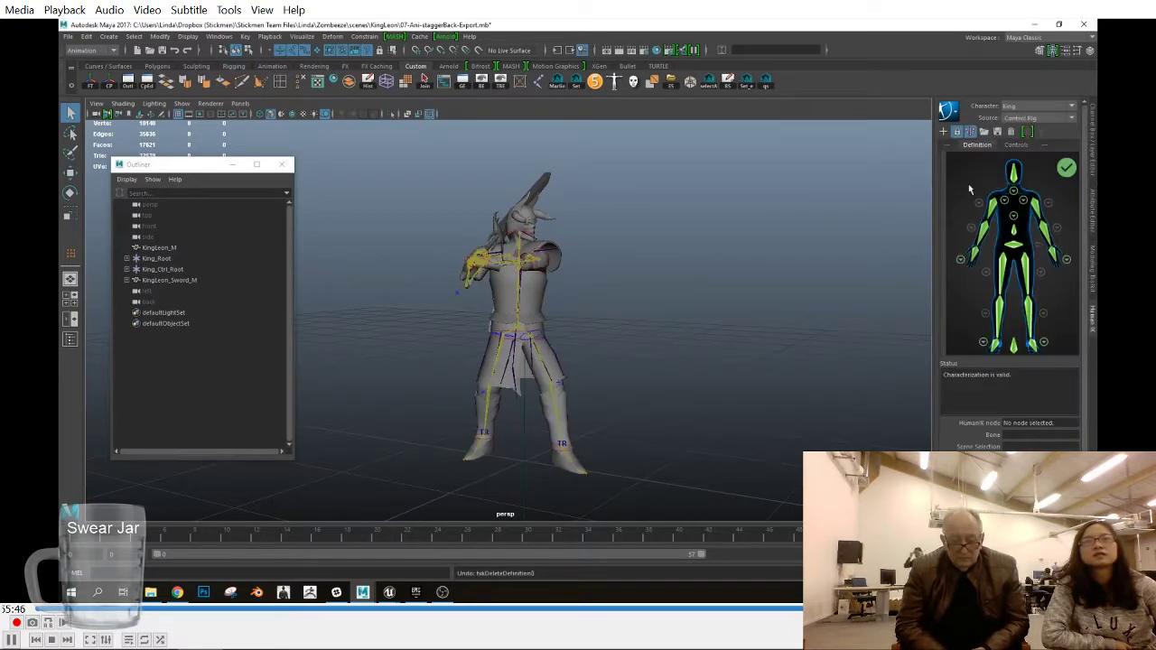
Delete the King's HumanIK skeleton definition with its skeleton displayed, and select King_Root
{"action": "left_click", "coordinate": [1016, 145]}
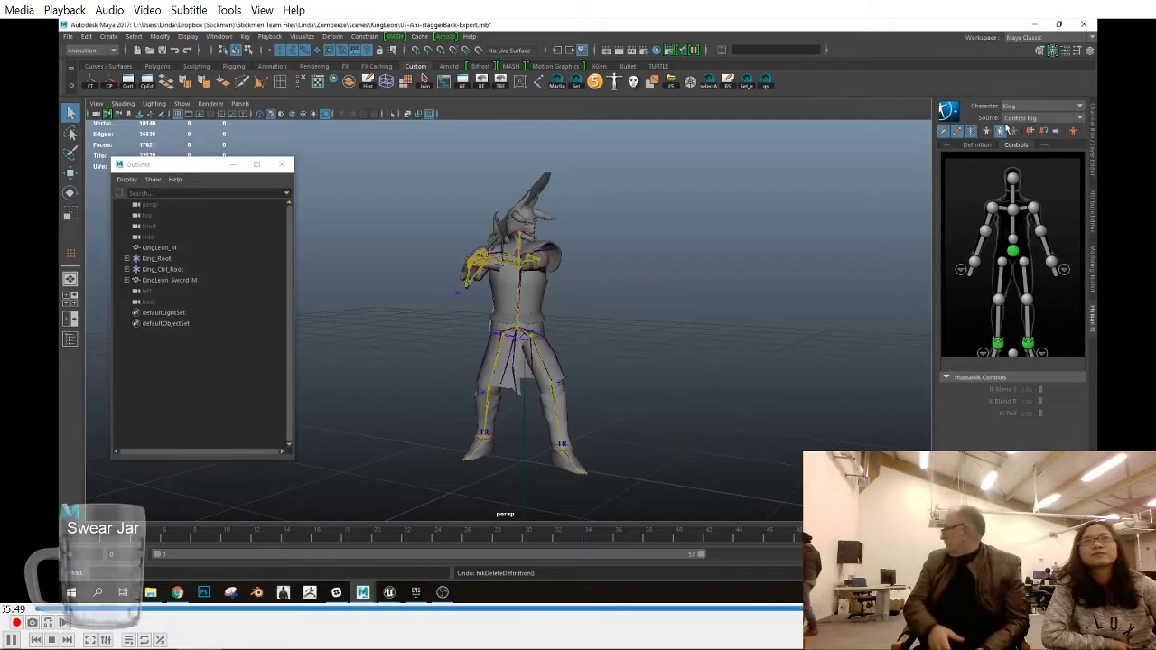
{"action": "left_click", "coordinate": [1004, 131]}
{"action": "left_click", "coordinate": [1012, 134]}
{"action": "left_click", "coordinate": [1003, 361]}
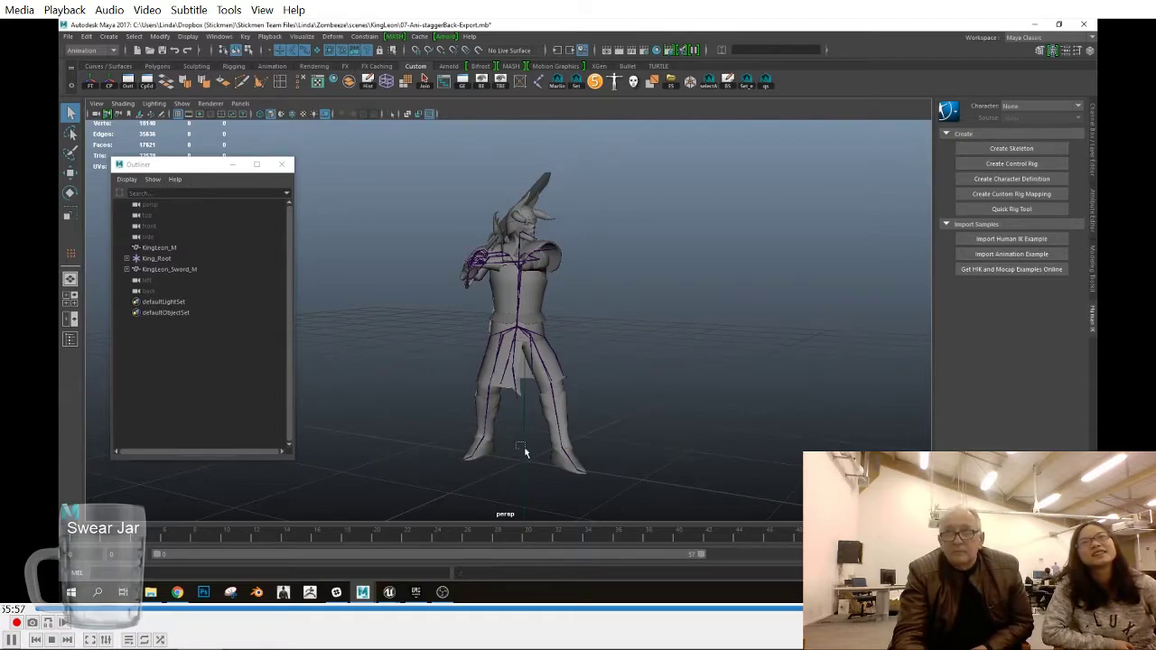
{"action": "left_click", "coordinate": [523, 449]}
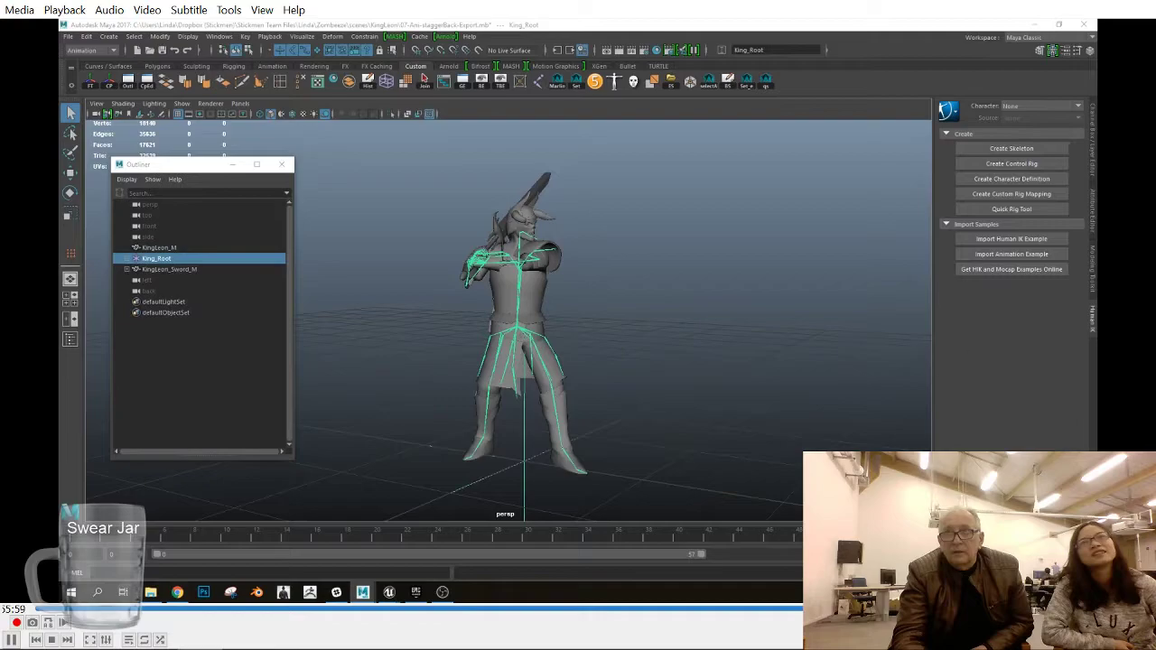
Set the linear working unit to centimeter in the preferences, and save them
{"action": "left_click_drag", "start_coordinate": [1096, 159], "coordinate": [758, 166]}
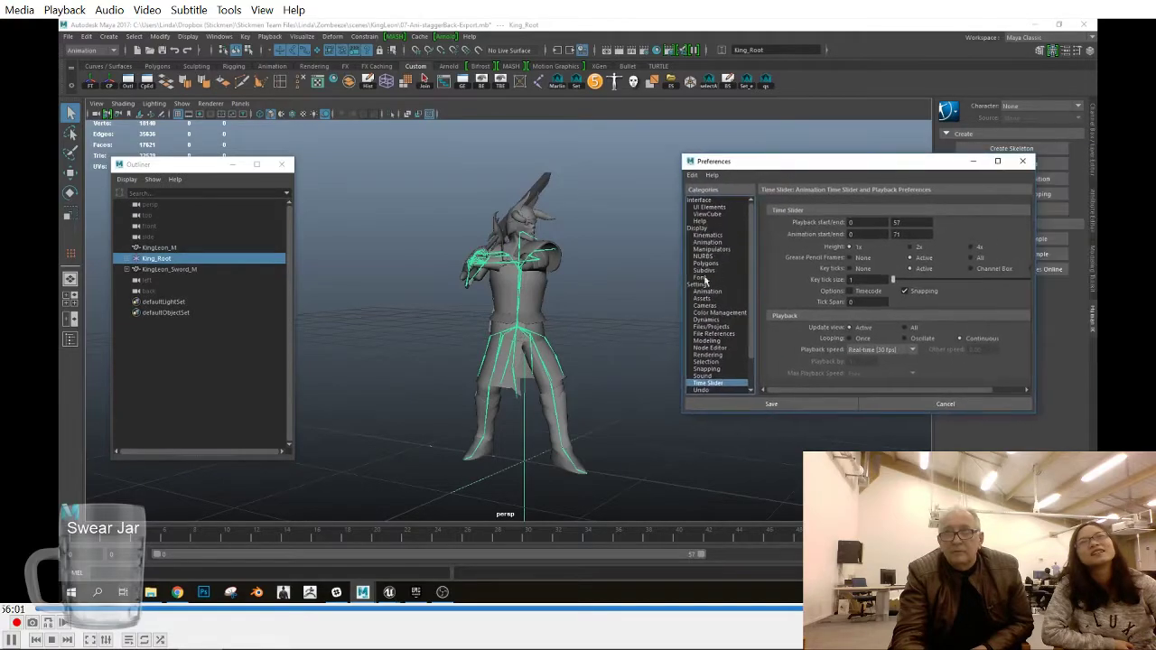
{"action": "left_click", "coordinate": [704, 284]}
{"action": "left_click", "coordinate": [889, 247]}
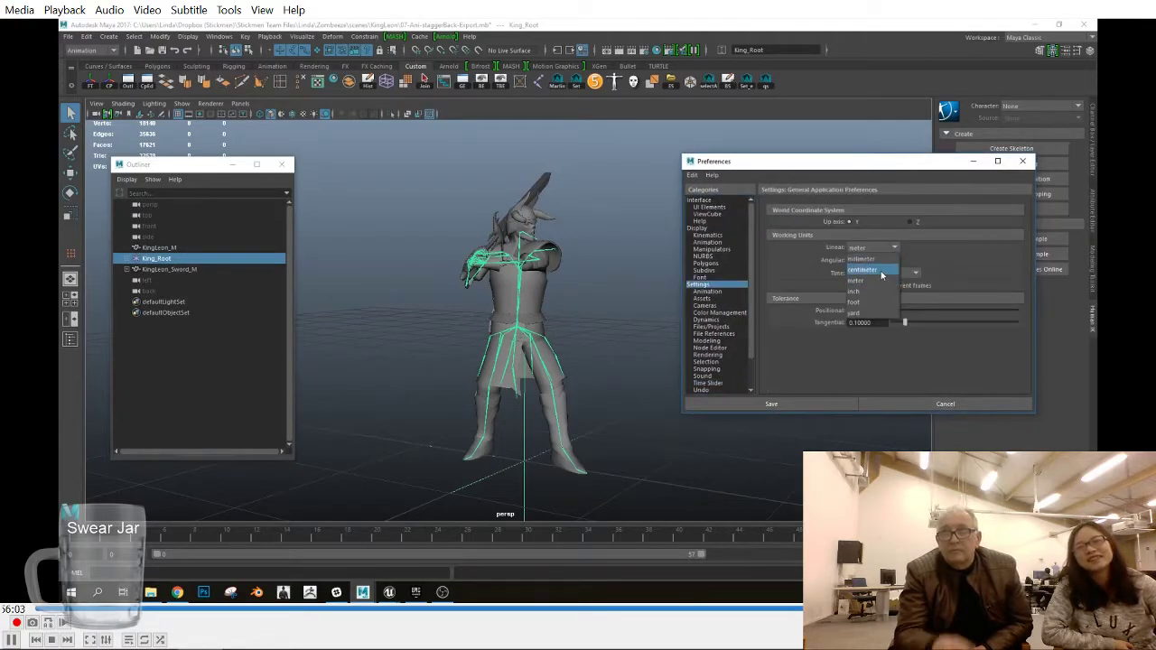
{"action": "left_click", "coordinate": [880, 269]}
{"action": "left_click", "coordinate": [772, 403]}
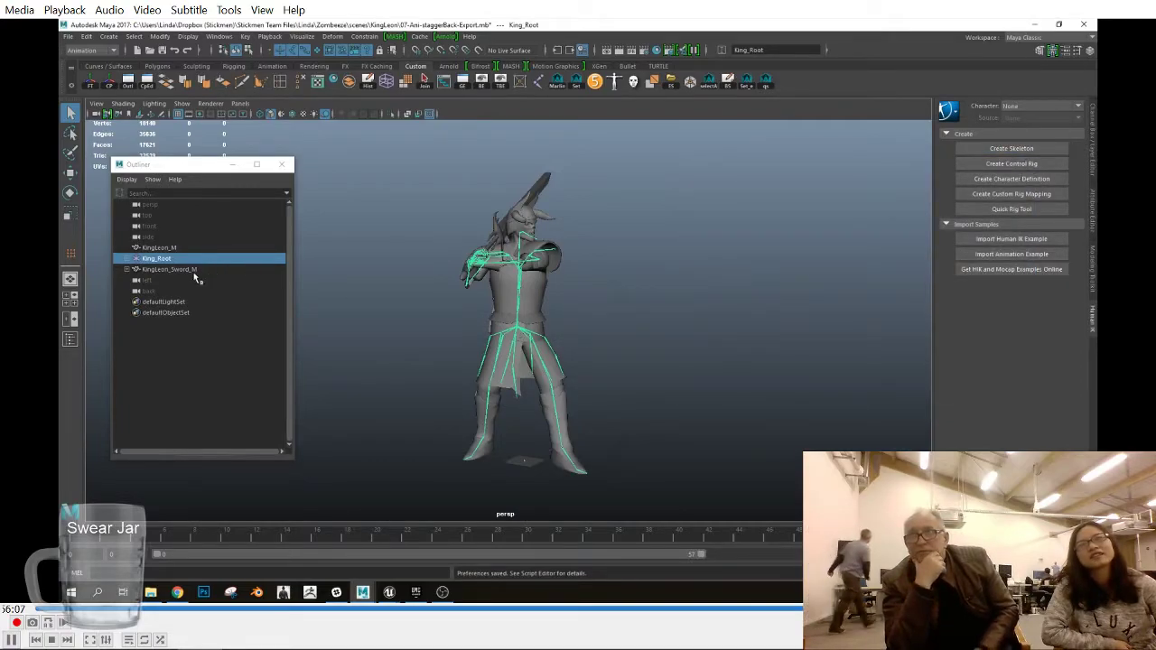
Delete the left and back cameras and the parent constraint under KingLeon_Sword_M
{"action": "left_click", "coordinate": [128, 269]}
{"action": "left_click_drag", "start_coordinate": [157, 294], "coordinate": [181, 305]}
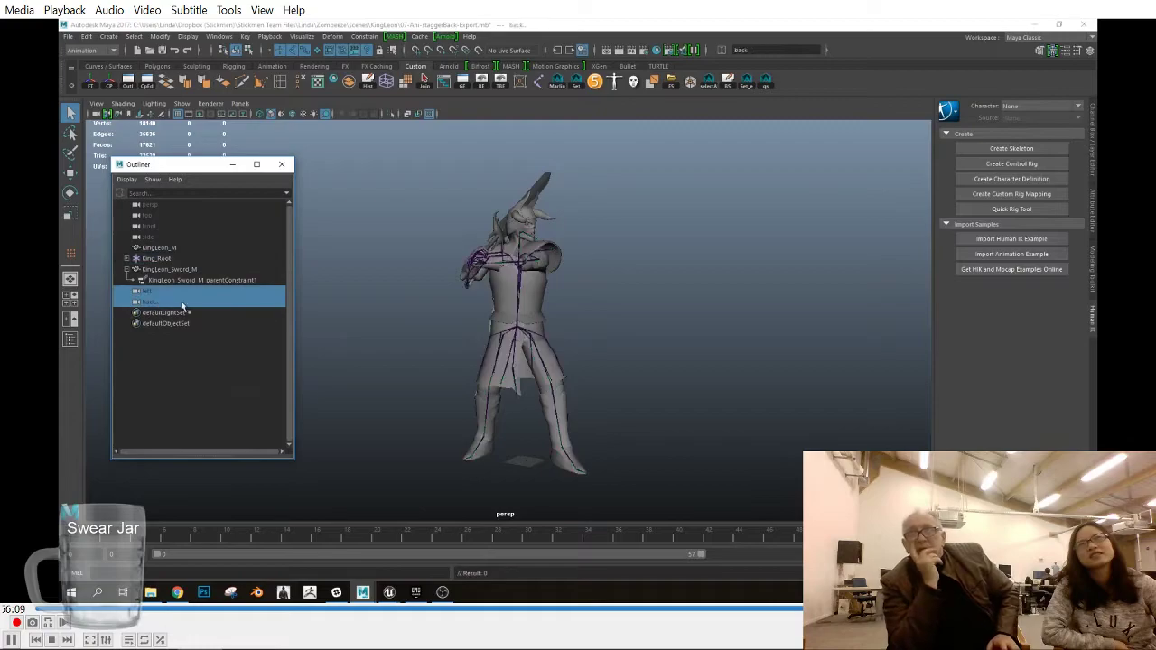
{"action": "key", "text": "Delete"}
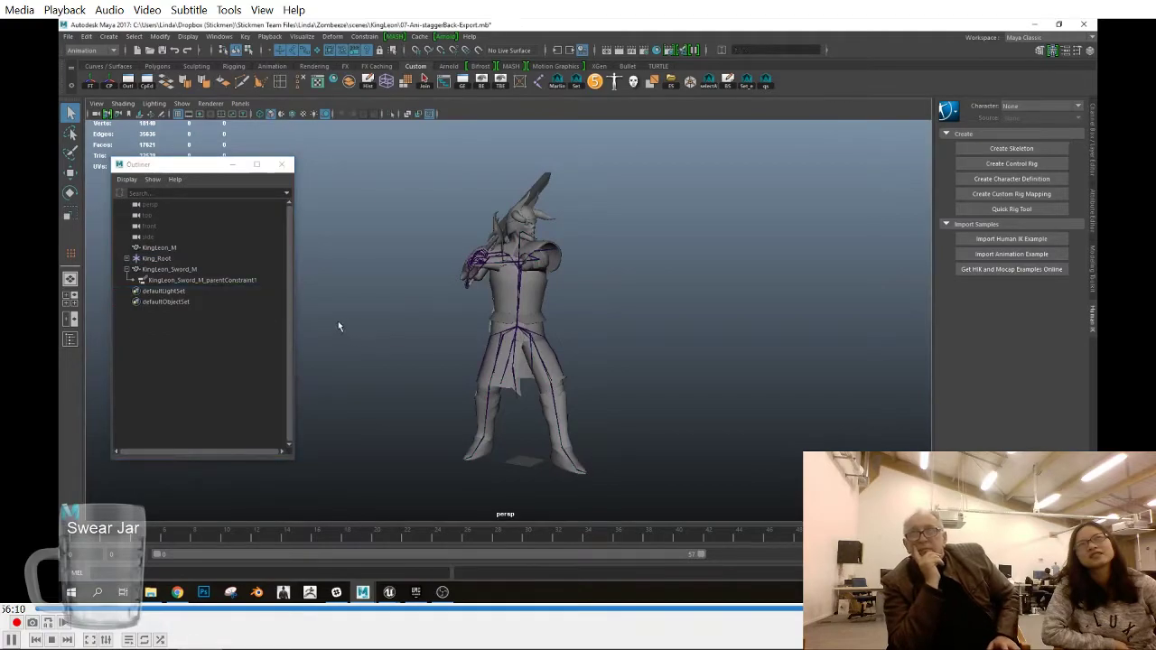
{"action": "left_click", "coordinate": [190, 282]}
{"action": "key", "text": "Delete"}
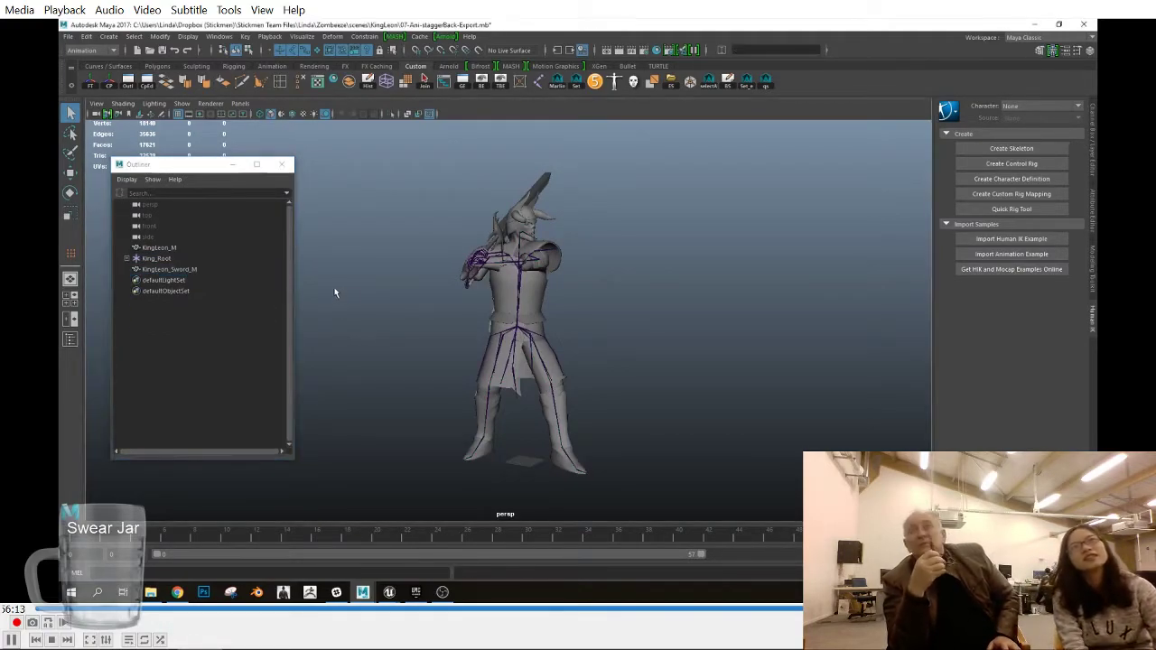
Unparent King_Hips from King_Root
{"action": "left_click", "coordinate": [128, 258]}
{"action": "left_click", "coordinate": [162, 269]}
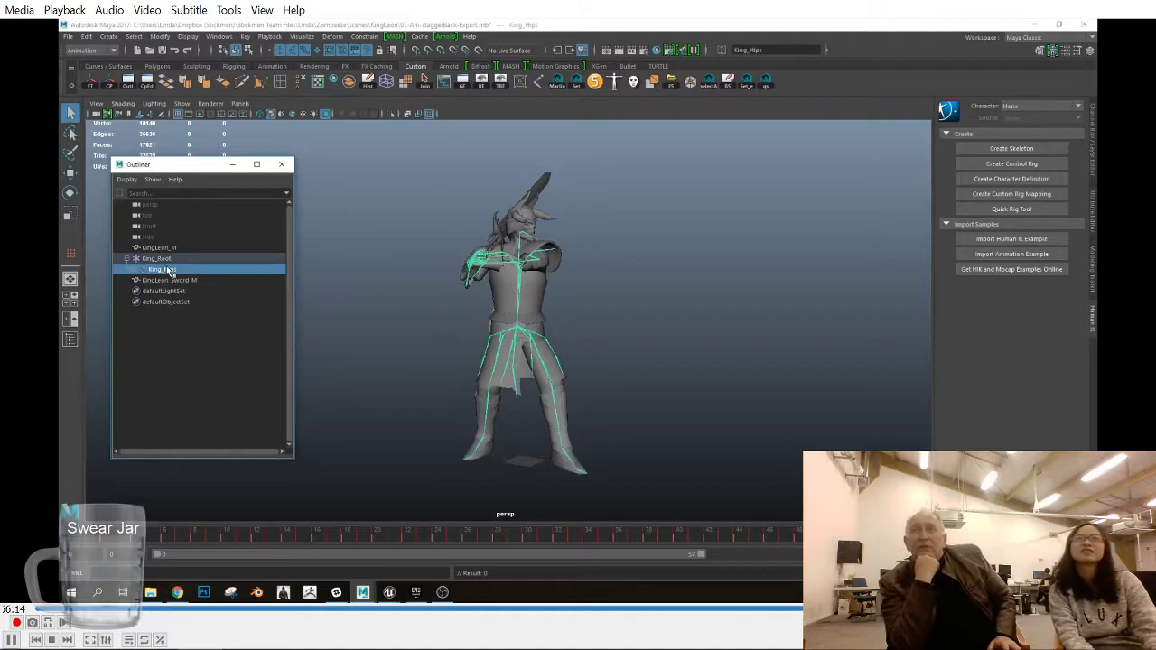
{"action": "key", "text": "shift+p"}
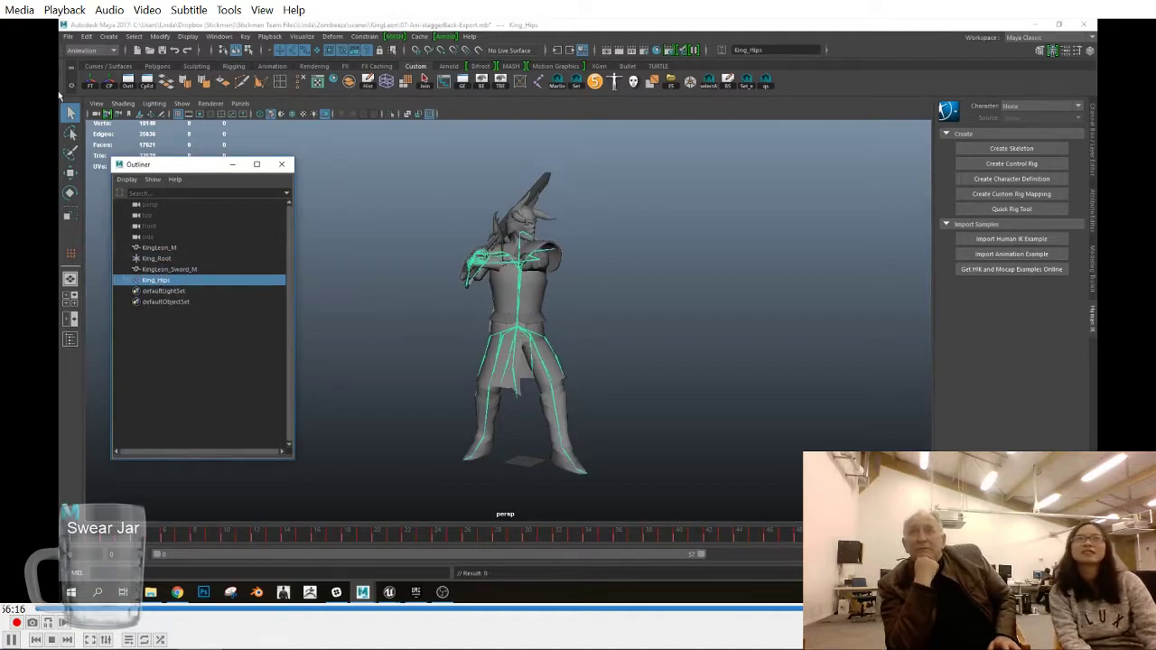
Set up an FBX export of the selected King_Hips skeleton with the Animation option enabled
{"action": "left_click", "coordinate": [67, 36]}
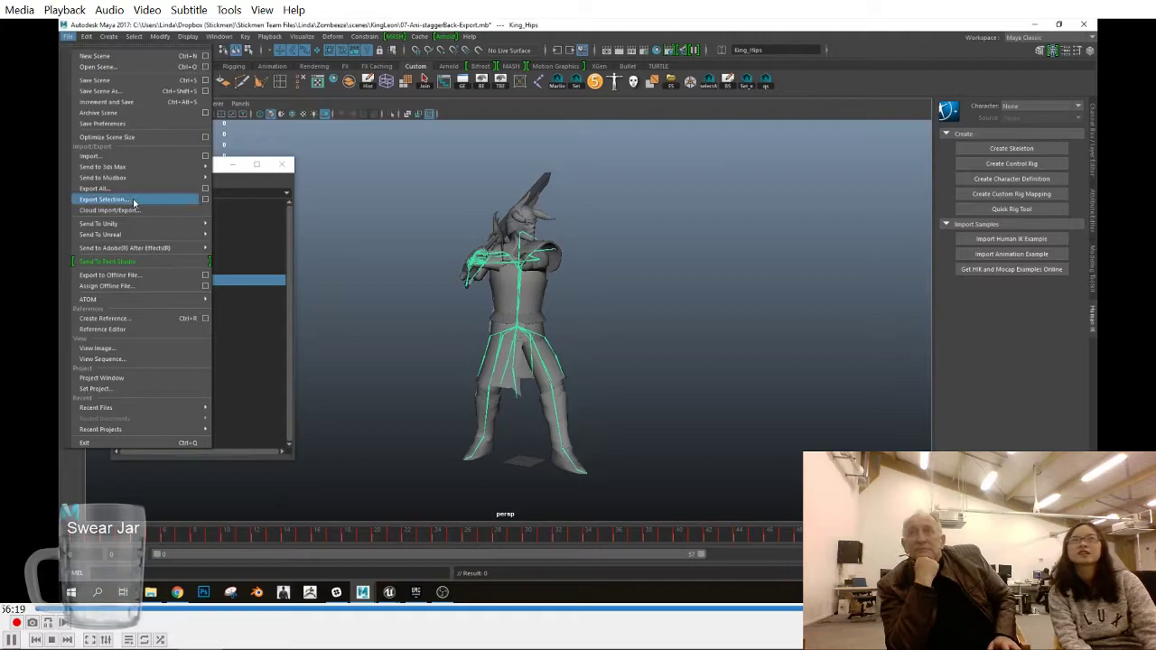
{"action": "left_click", "coordinate": [134, 200]}
{"action": "scroll", "coordinate": [854, 374], "scroll_direction": "down", "scroll_amount": 4}
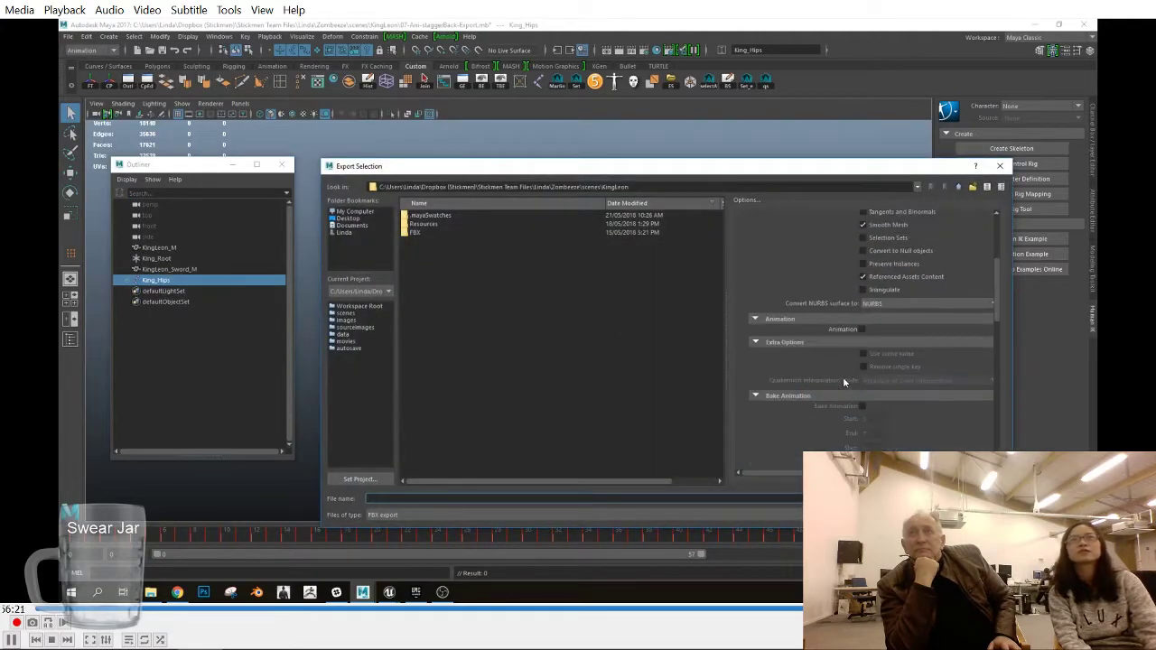
{"action": "left_click", "coordinate": [860, 329]}
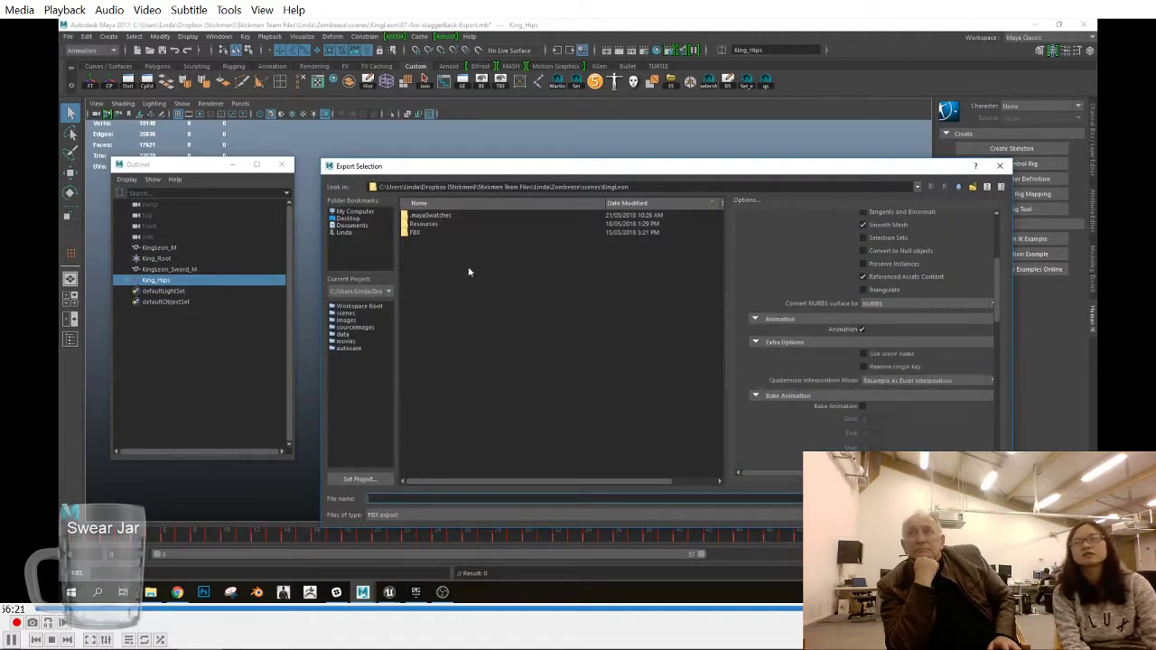
Export the selection into KingLeon's FBX folder under the name A_KingLeon_StaggerBack
{"action": "double_click", "coordinate": [420, 233]}
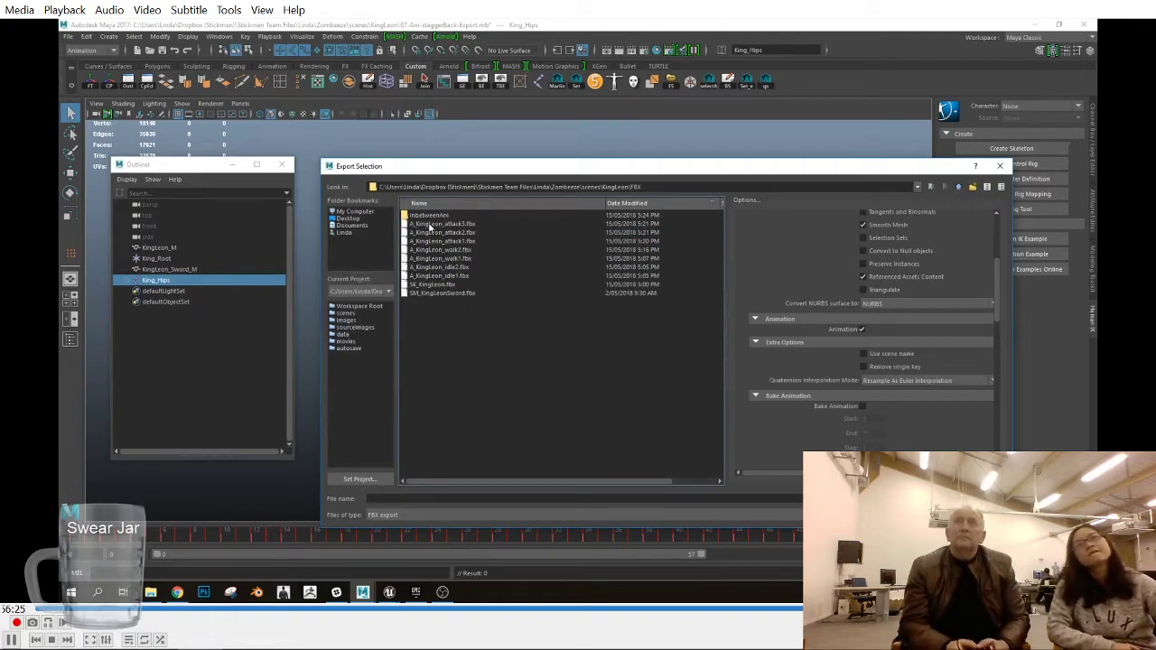
{"action": "left_click", "coordinate": [419, 500]}
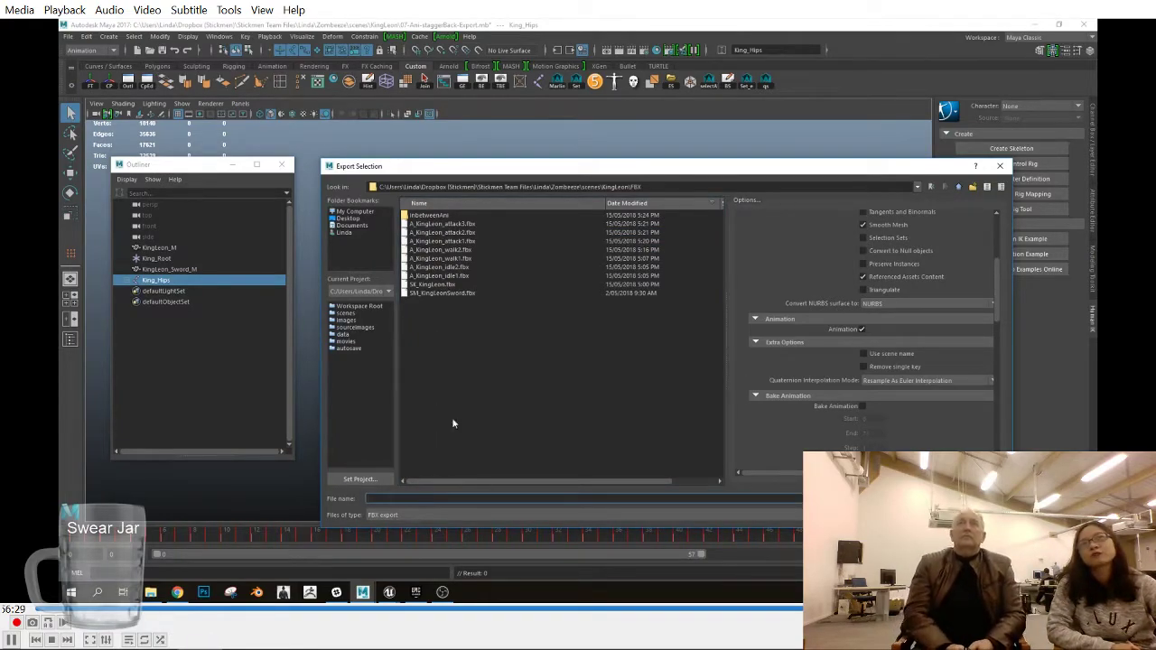
{"action": "left_click", "coordinate": [441, 267]}
{"action": "left_click", "coordinate": [404, 499]}
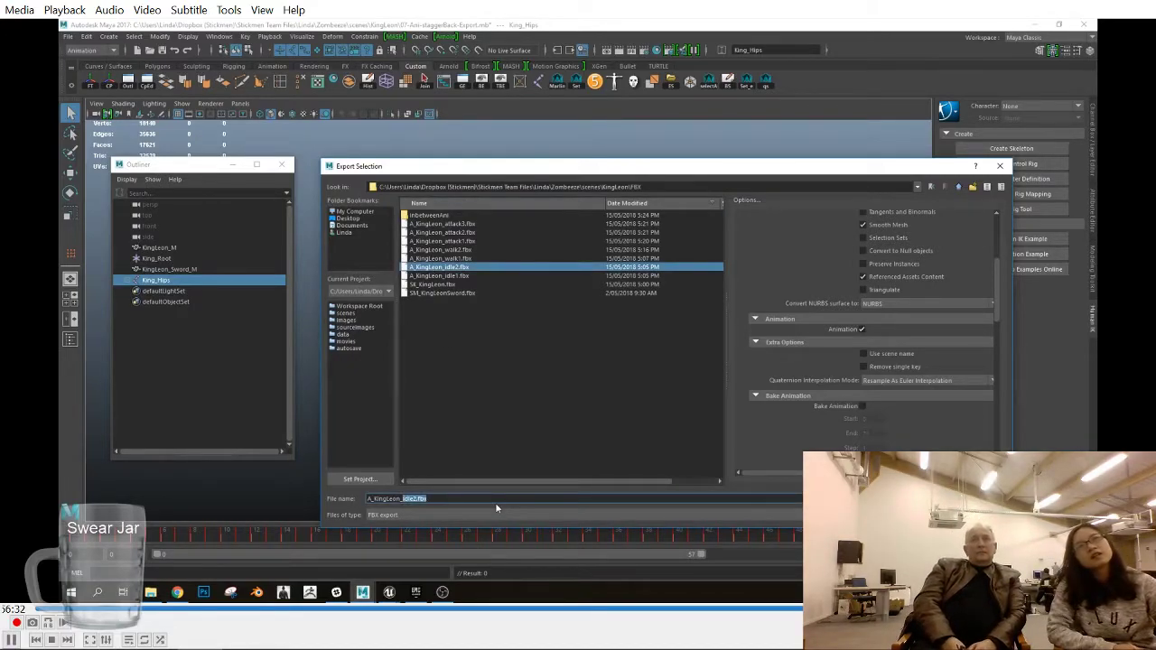
{"action": "type", "text": "StaggerBack"}
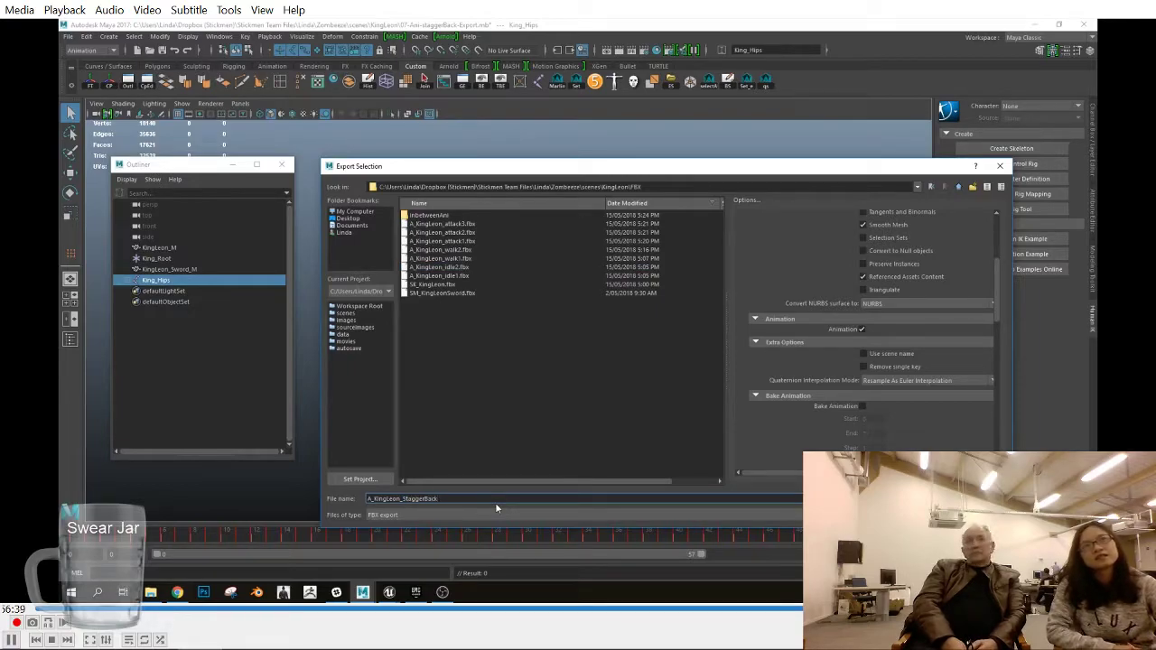
{"action": "key", "text": "Return"}
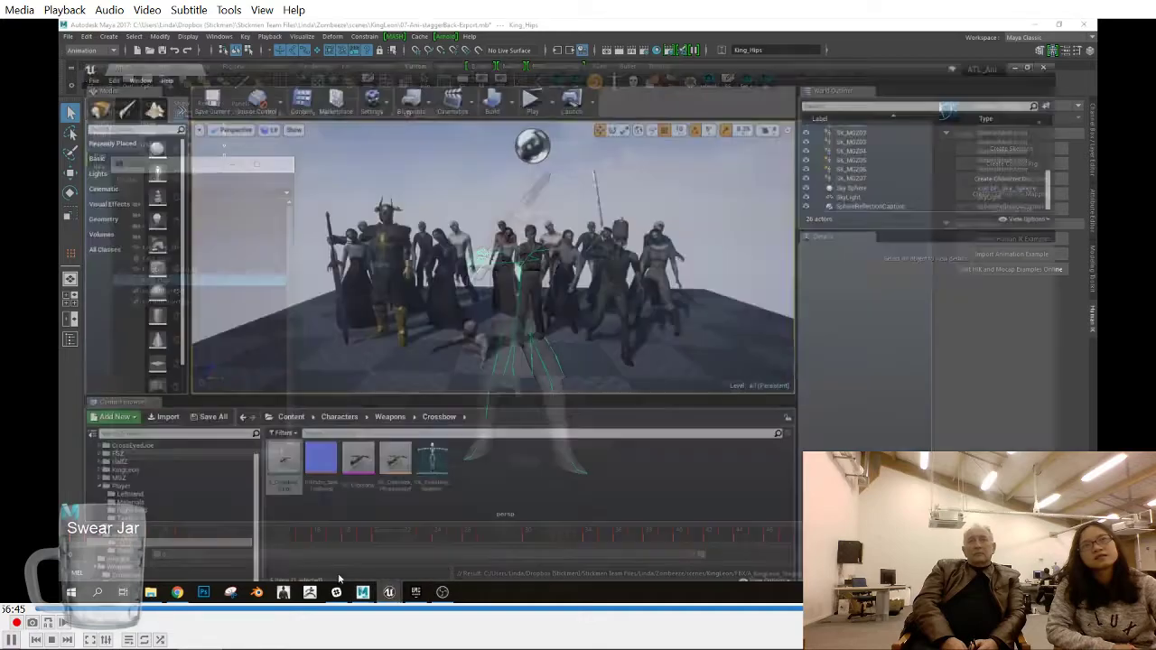
Switch to Unreal Editor and open the Animations folder of the KingLeon character
{"action": "left_click", "coordinate": [338, 572]}
{"action": "scroll", "coordinate": [162, 495], "scroll_direction": "up", "scroll_amount": 2}
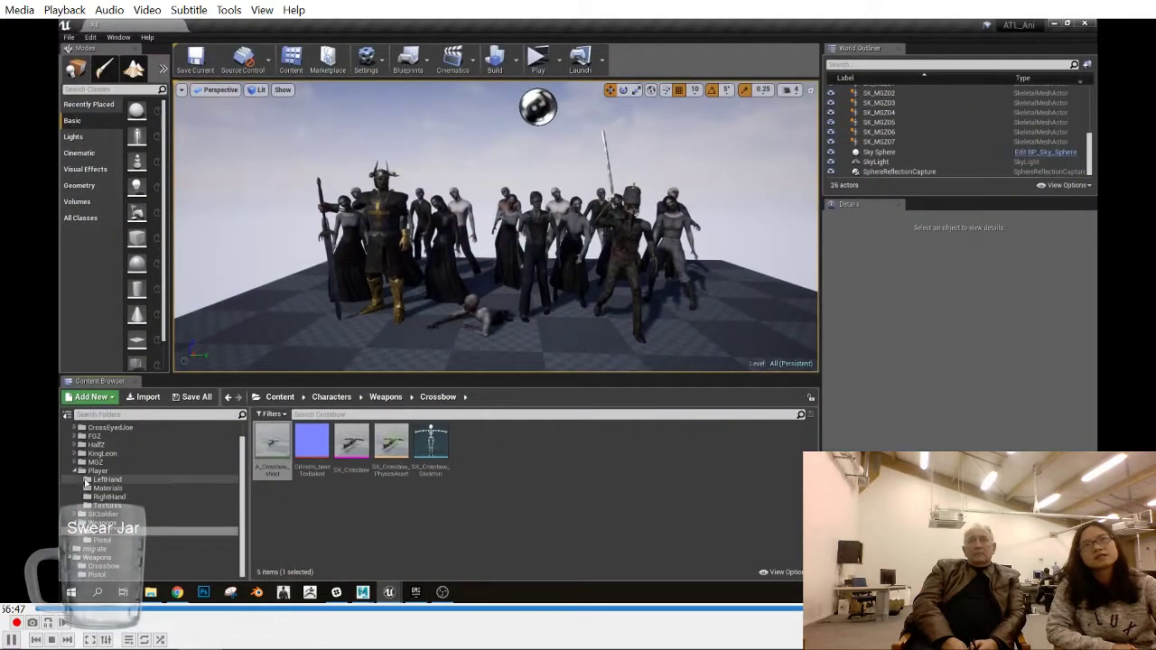
{"action": "left_click", "coordinate": [115, 514]}
{"action": "left_click", "coordinate": [106, 508]}
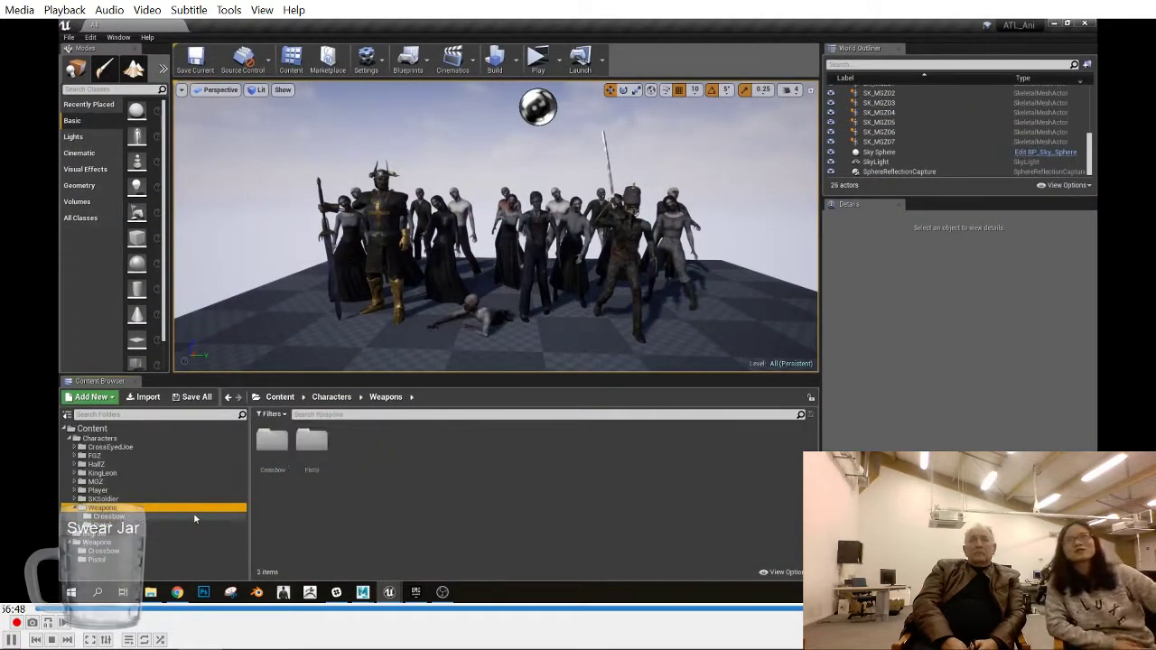
{"action": "left_click", "coordinate": [101, 472]}
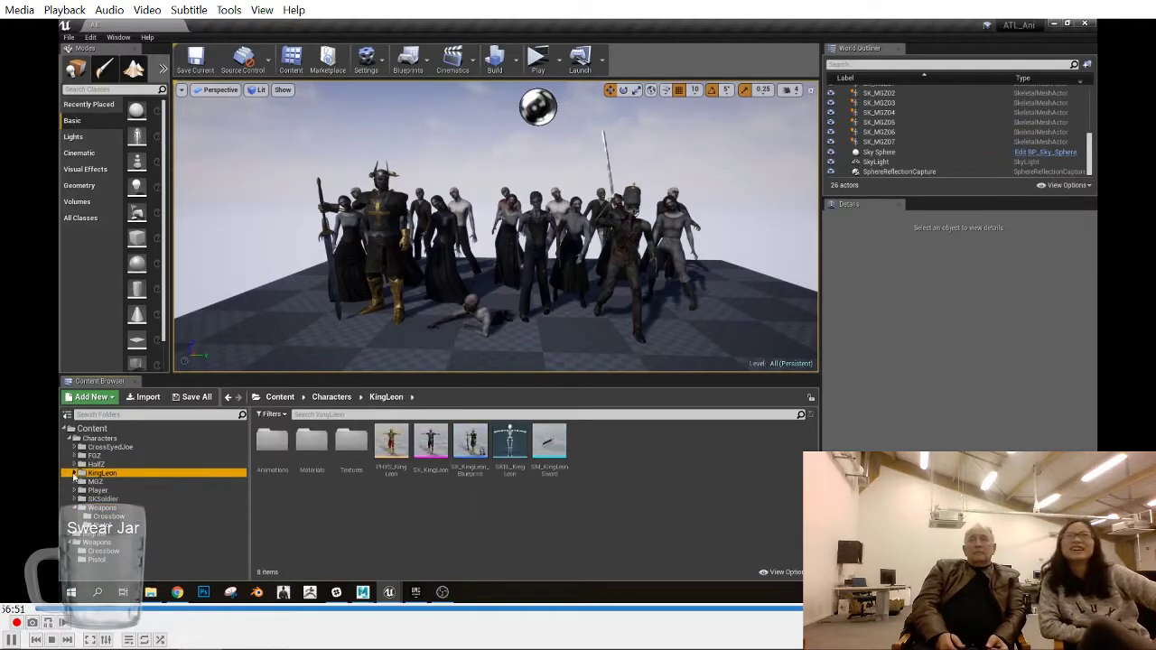
{"action": "left_click", "coordinate": [266, 446]}
{"action": "double_click", "coordinate": [267, 446]}
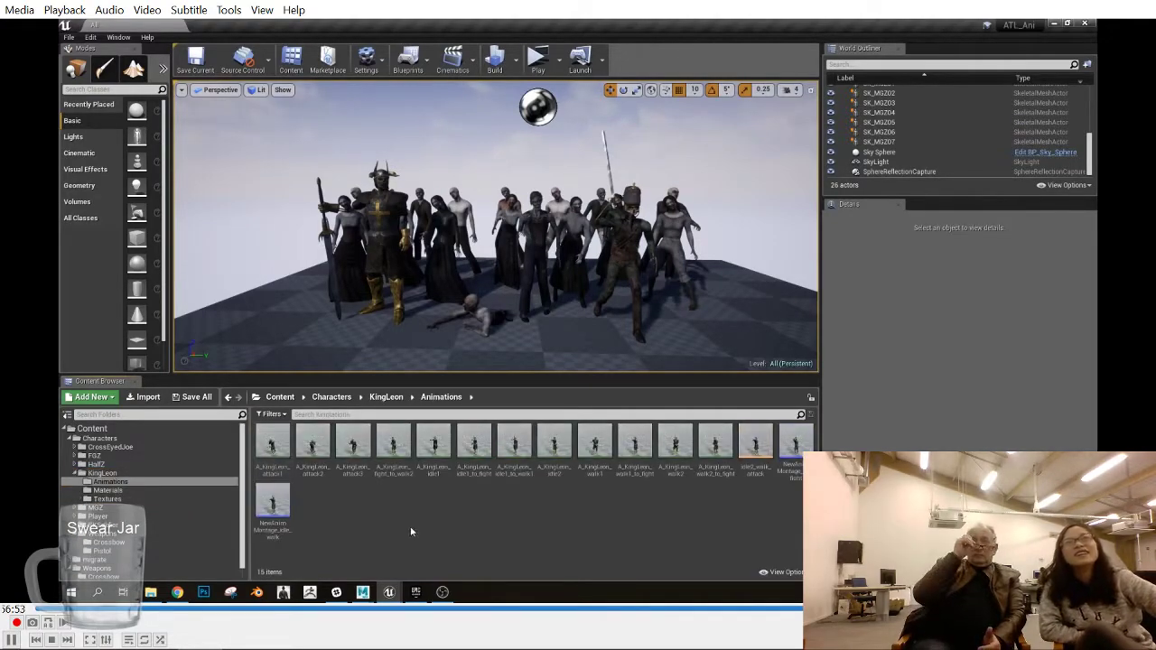
Import the exported A_KingLeon_StaggerBack animation from the Zombeeze project files into the Animations folder, and close its animation editor
{"action": "left_click", "coordinate": [152, 398]}
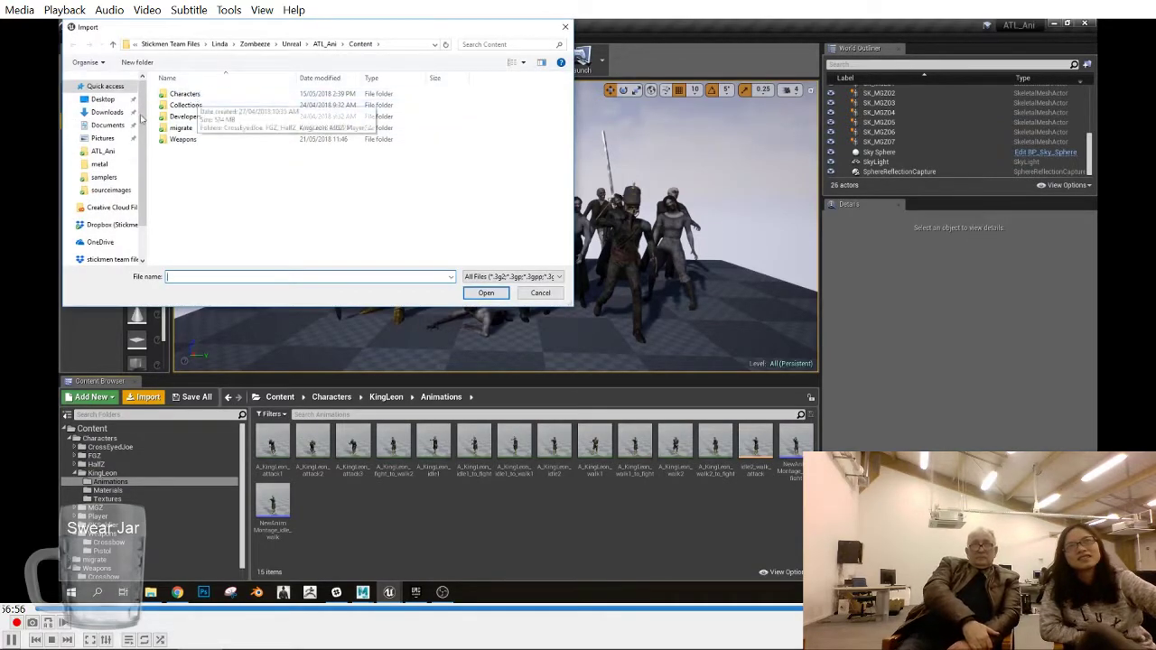
{"action": "scroll", "coordinate": [147, 171], "scroll_direction": "down", "scroll_amount": 1}
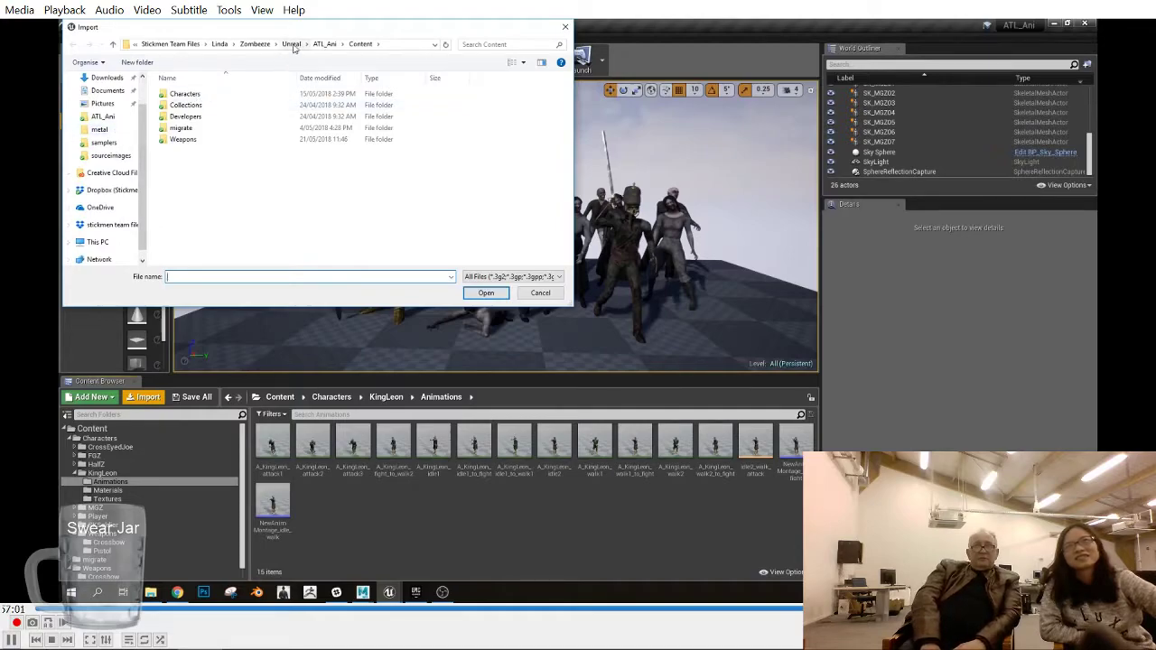
{"action": "left_click", "coordinate": [255, 43]}
{"action": "double_click", "coordinate": [193, 150]}
{"action": "double_click", "coordinate": [186, 162]}
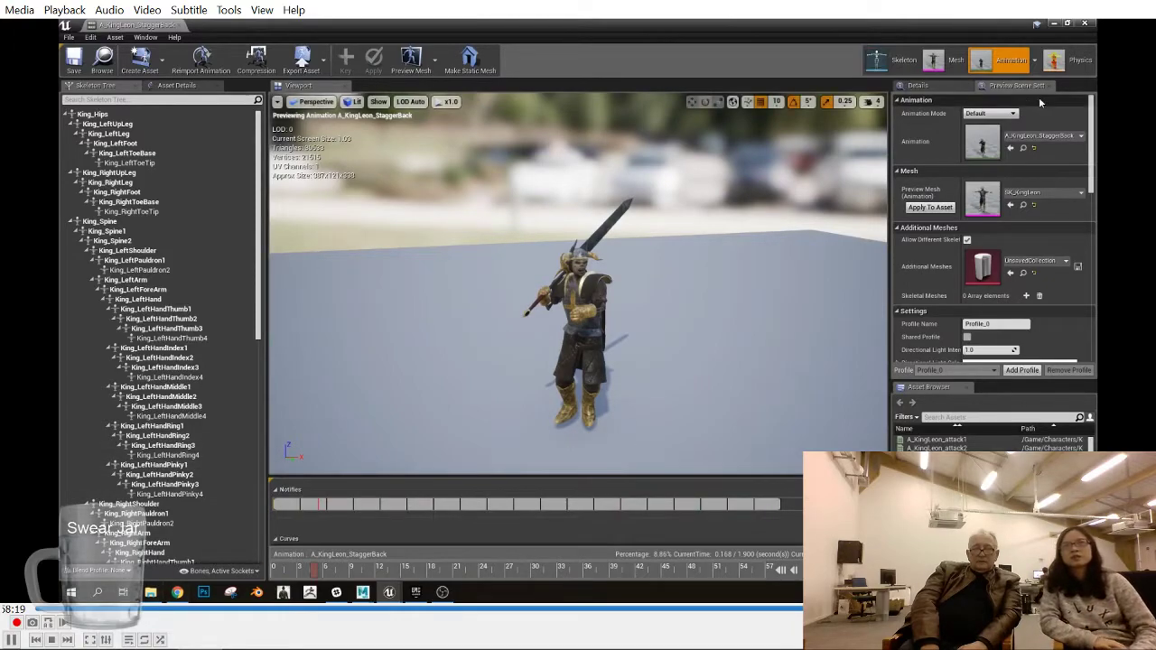
{"action": "left_click", "coordinate": [1082, 24]}
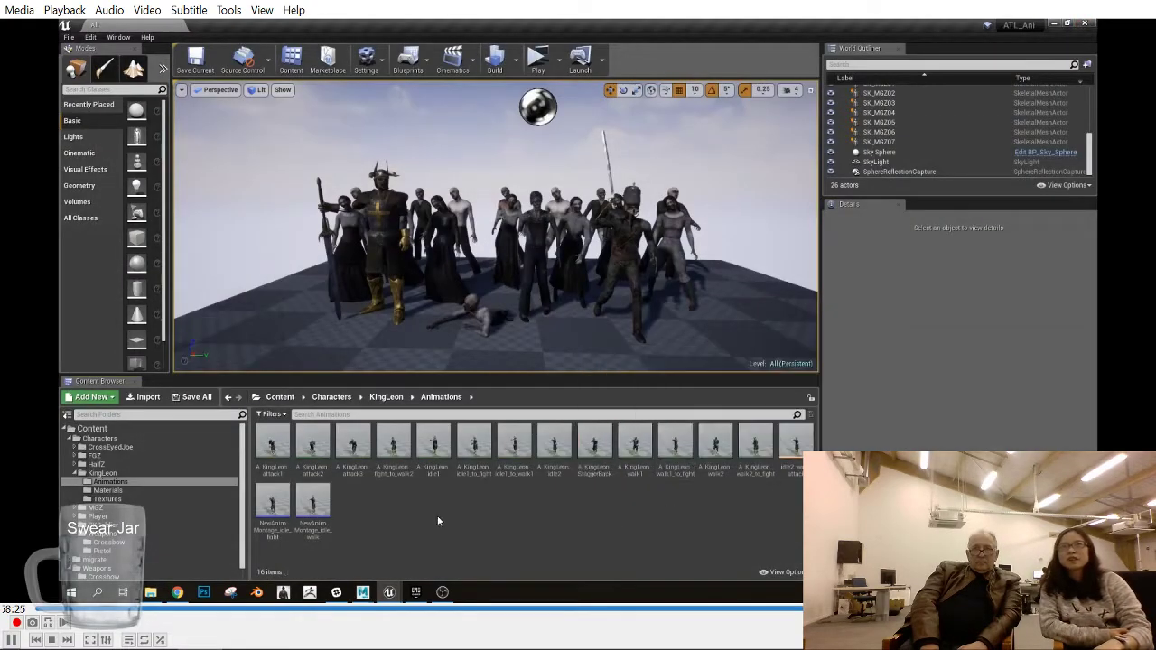
Create an Animation Montage for the SKEL_KingLeon skeleton in the Animations folder and name it test
{"action": "right_click", "coordinate": [385, 511]}
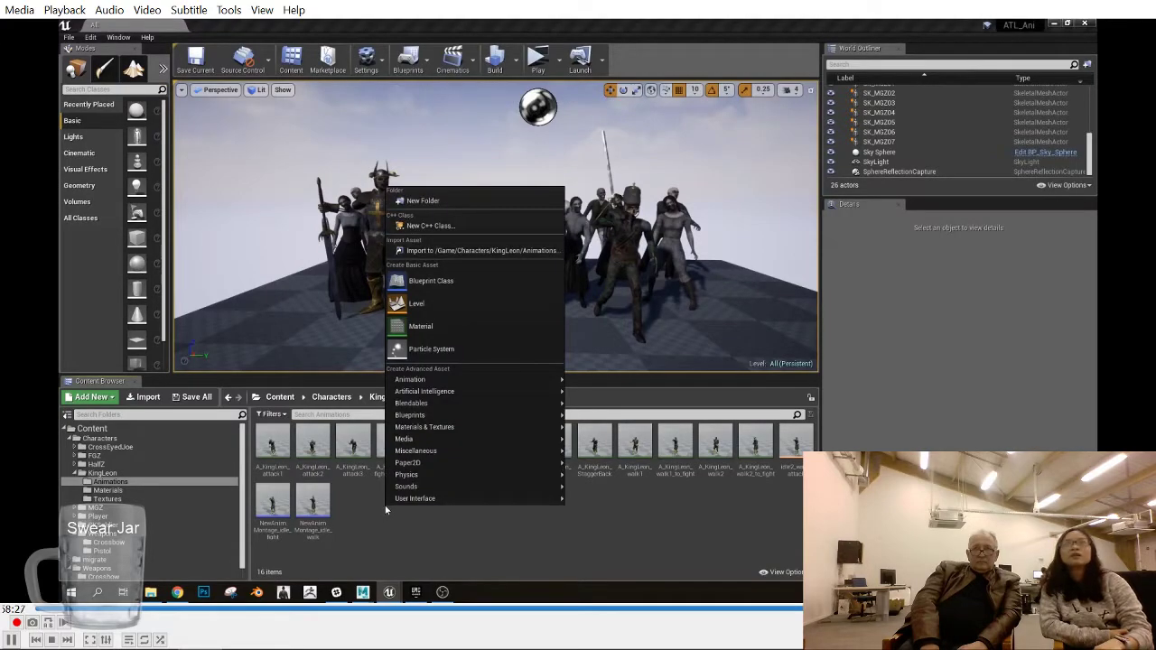
{"action": "left_click", "coordinate": [371, 527]}
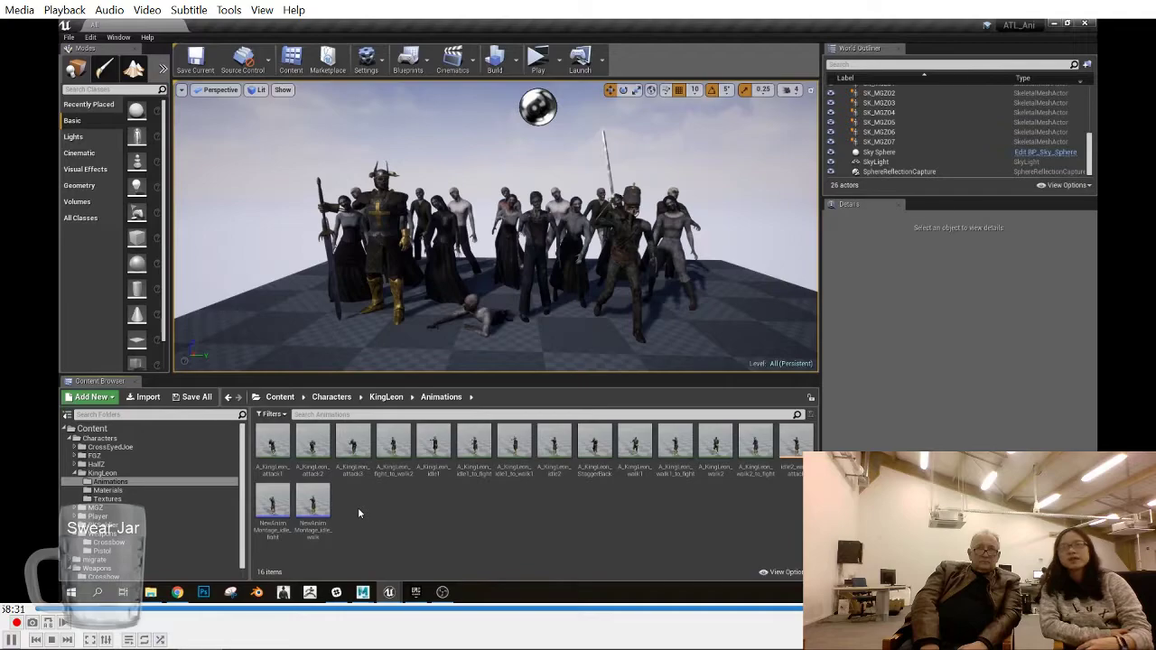
{"action": "right_click", "coordinate": [358, 508]}
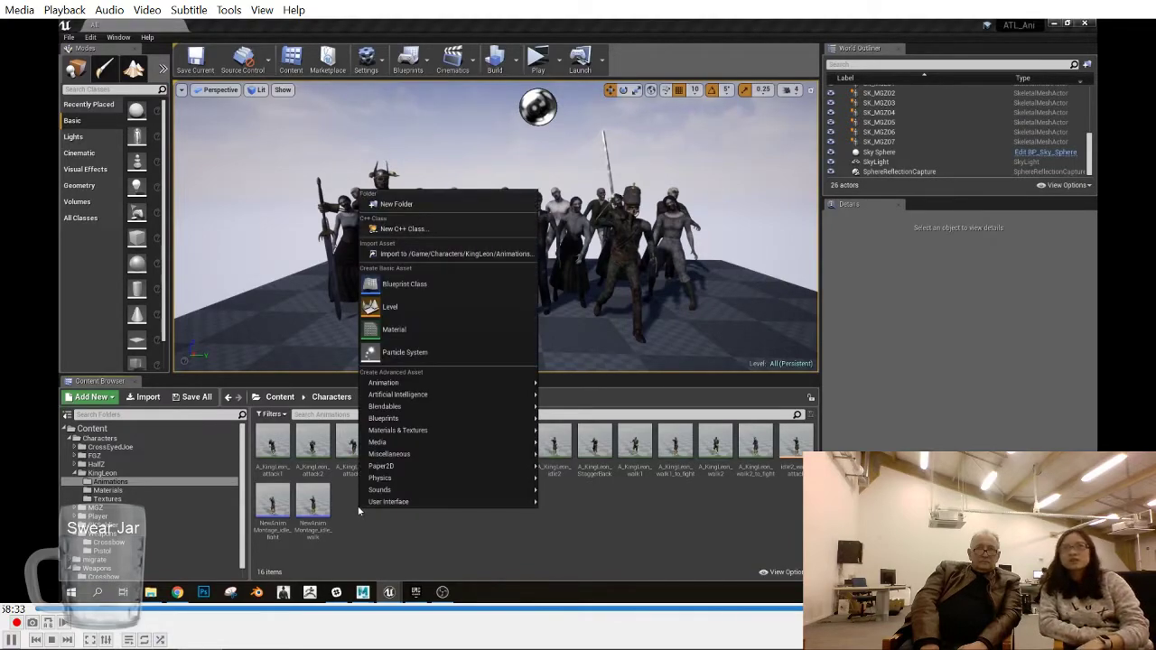
{"action": "mouse_move", "coordinate": [432, 388]}
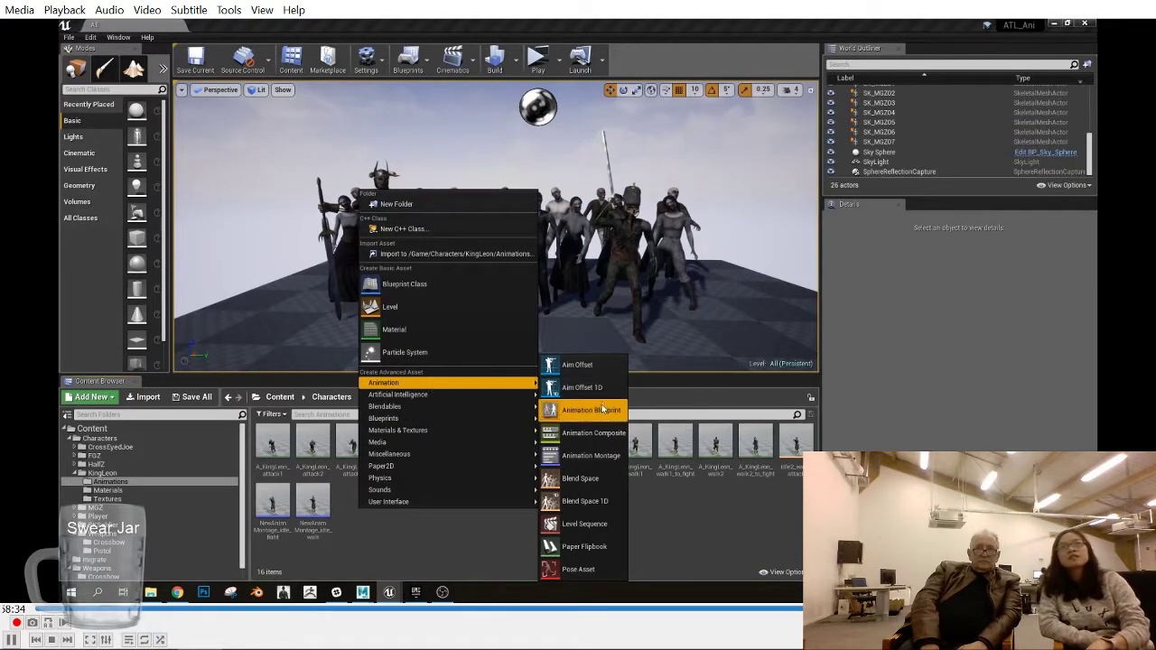
{"action": "left_click", "coordinate": [603, 437]}
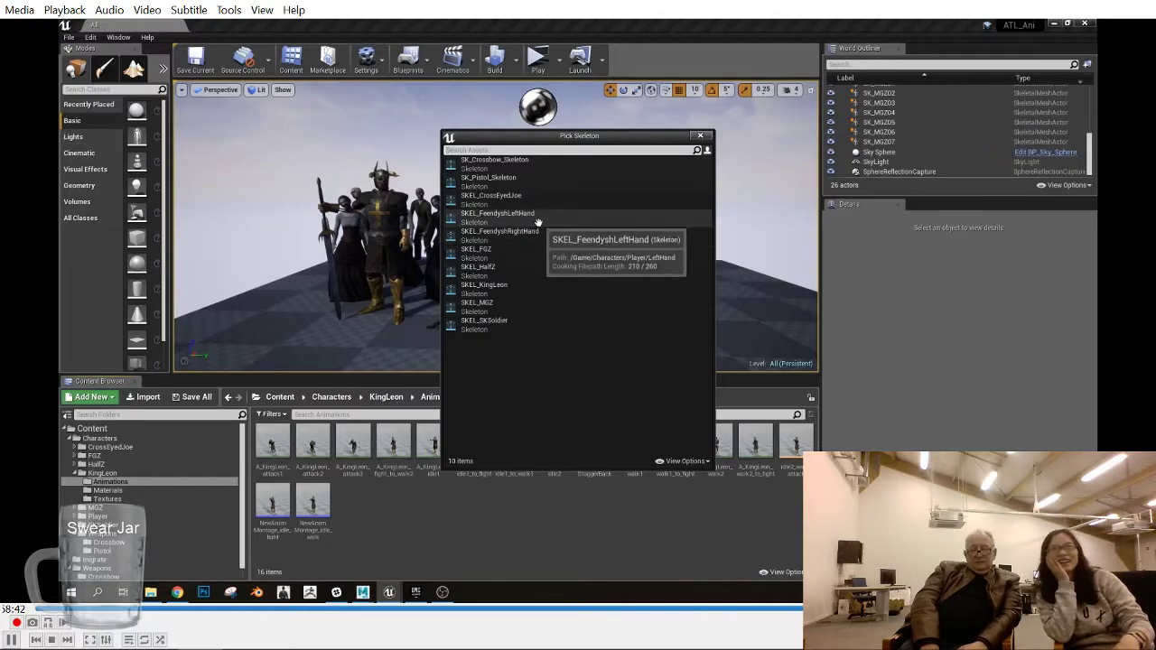
{"action": "left_click", "coordinate": [531, 289]}
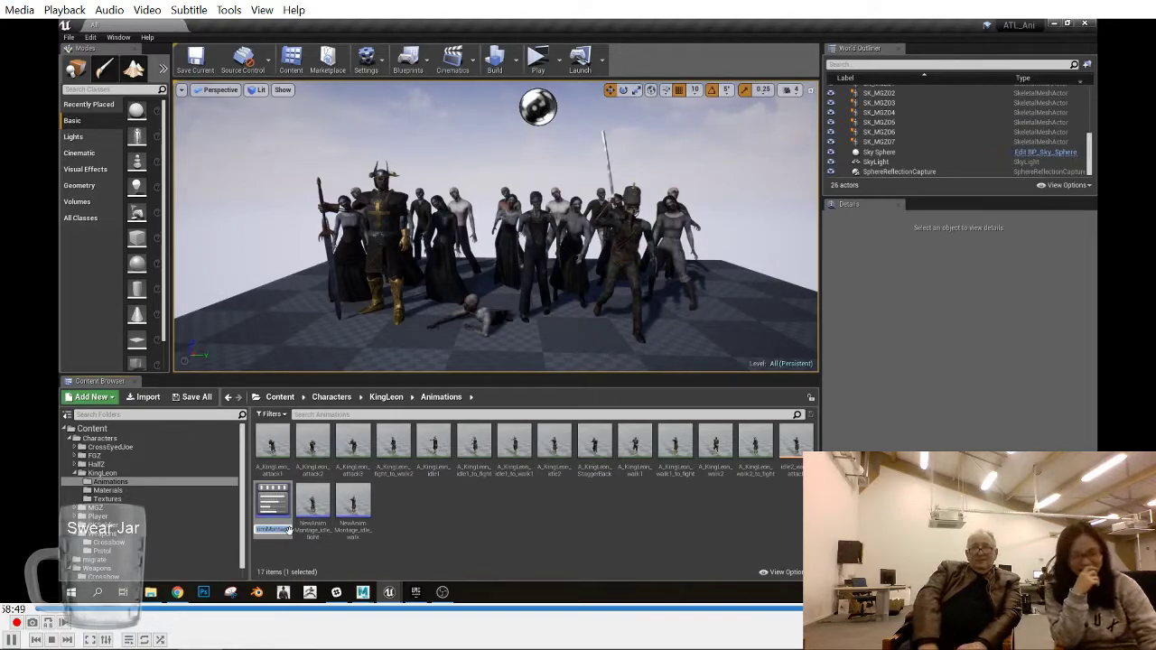
{"action": "type", "text": "test"}
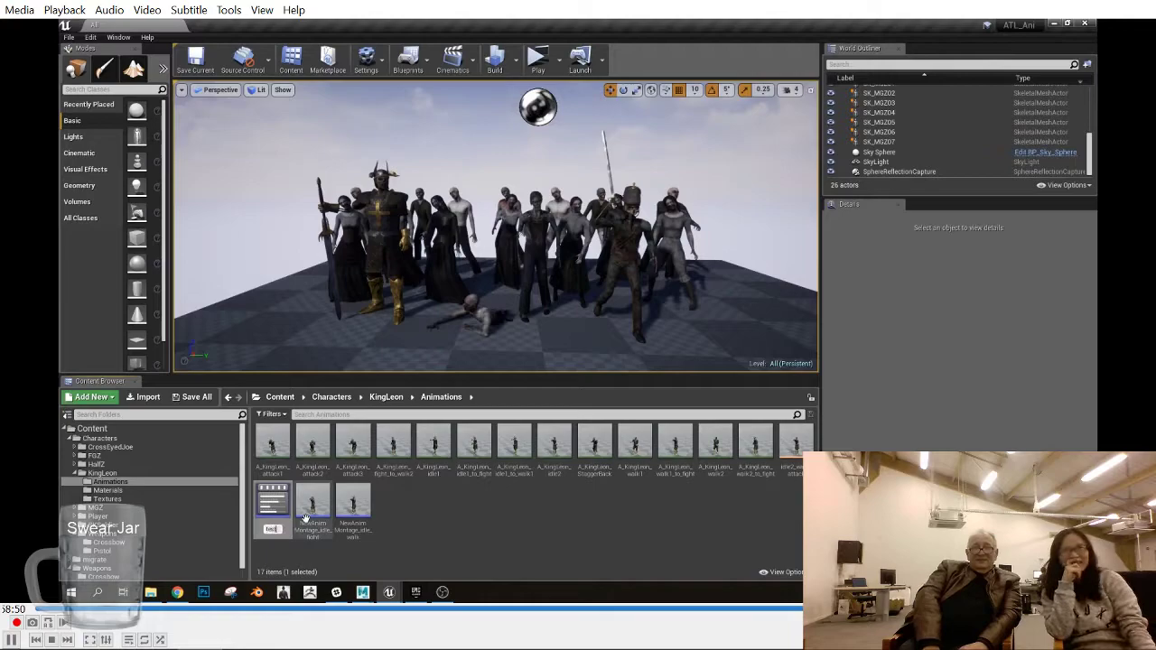
{"action": "key", "text": "Return"}
Open the test montage, enlarge its montage area and add A_KingLeon_idle2 as the first animation
{"action": "double_click", "coordinate": [352, 507]}
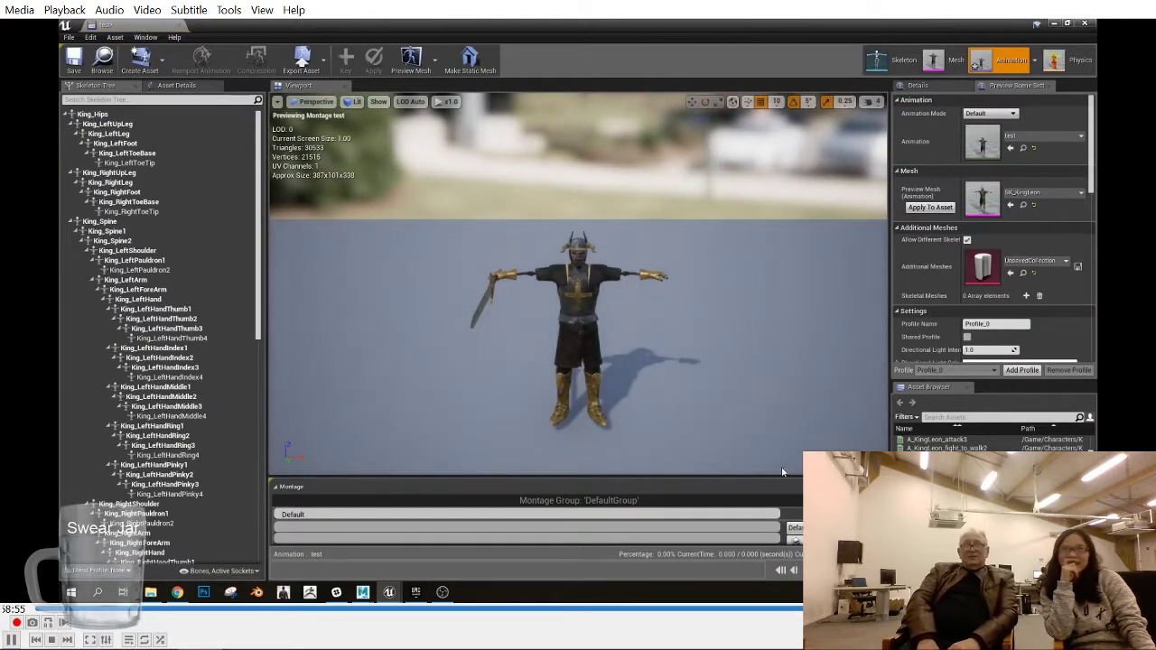
{"action": "left_click_drag", "start_coordinate": [781, 479], "coordinate": [781, 404]}
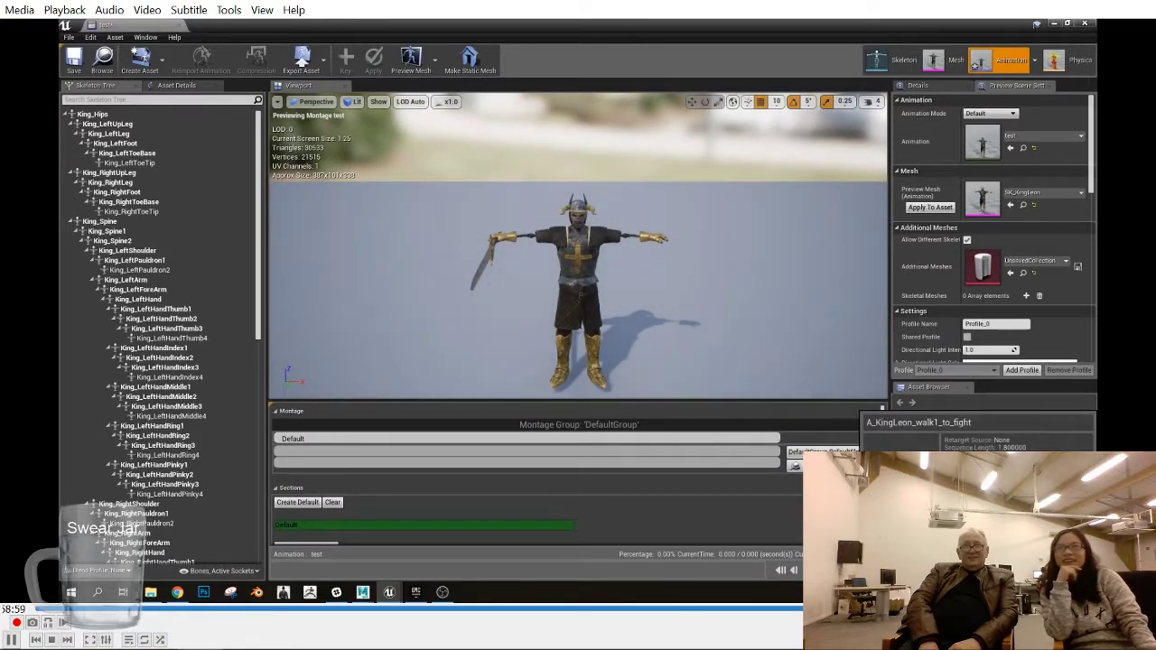
{"action": "left_click_drag", "start_coordinate": [939, 460], "coordinate": [305, 454]}
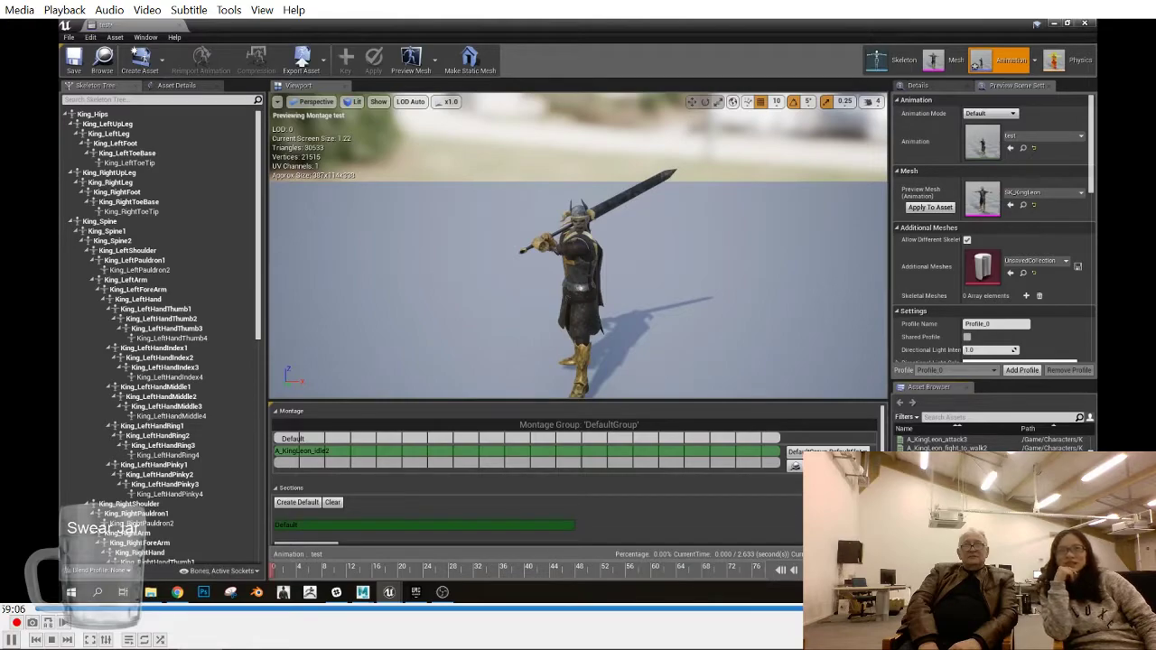
Append A_KingLeon_attack2, A_KingLeon_StaggerBack and A_KingLeon_attack1, in that order, behind the idle animation in the montage
{"action": "scroll", "coordinate": [957, 456], "scroll_direction": "up", "scroll_amount": 2}
{"action": "left_click_drag", "start_coordinate": [939, 449], "coordinate": [731, 472]}
{"action": "scroll", "coordinate": [943, 440], "scroll_direction": "down", "scroll_amount": 2}
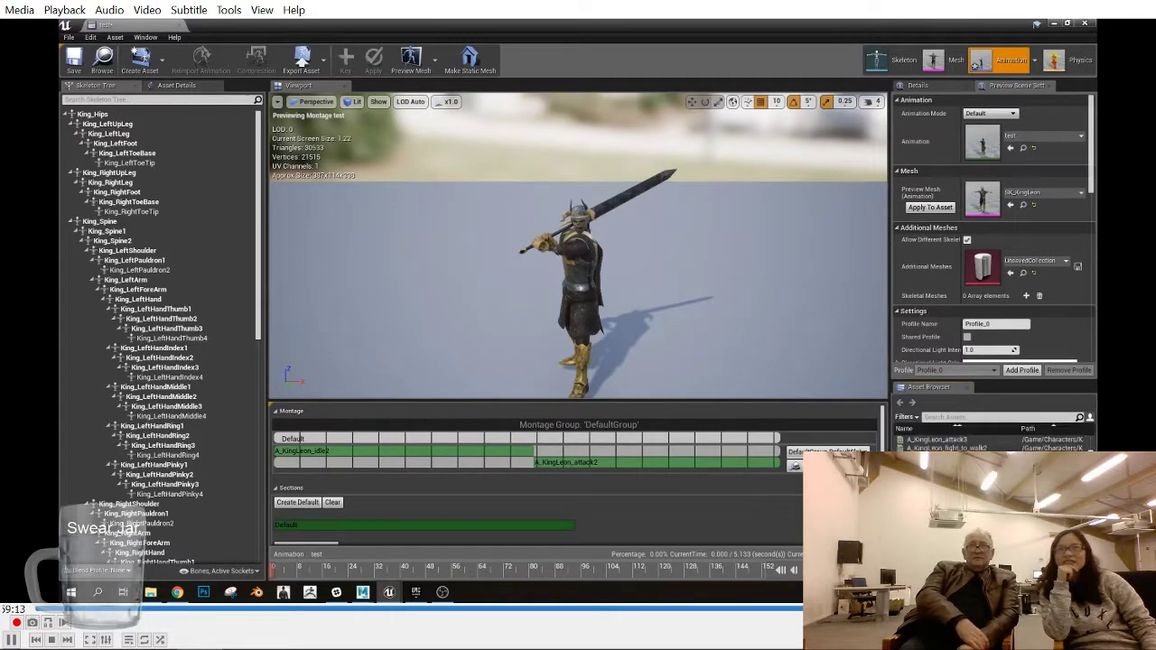
{"action": "left_click_drag", "start_coordinate": [942, 441], "coordinate": [755, 467]}
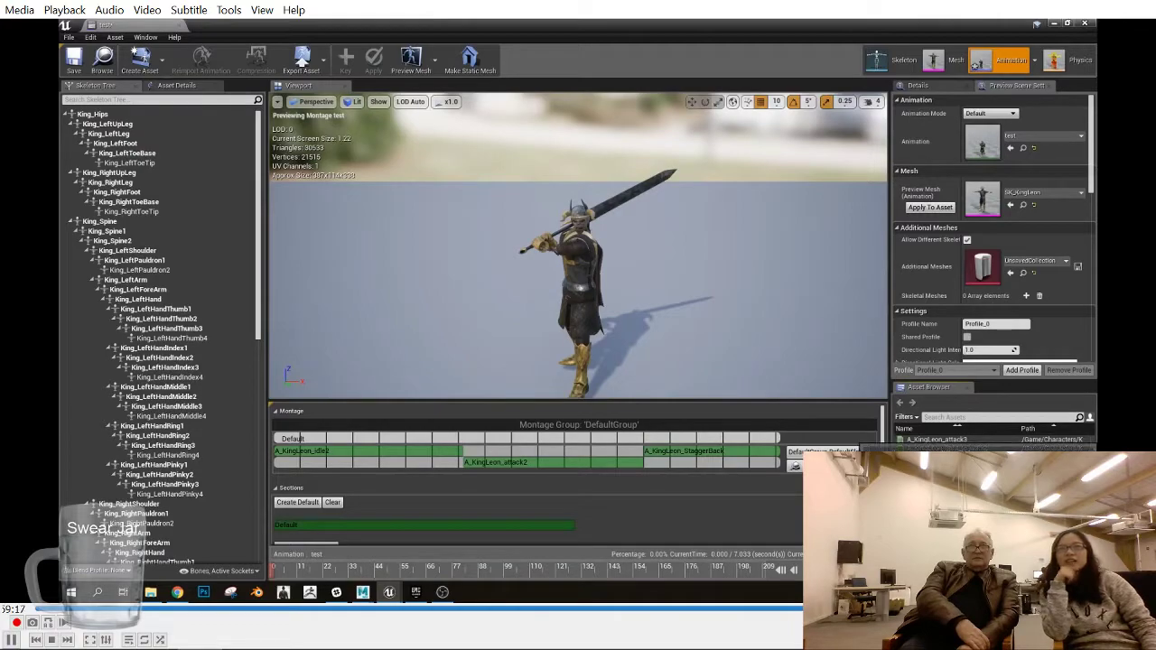
{"action": "scroll", "coordinate": [973, 440], "scroll_direction": "up", "scroll_amount": 2}
{"action": "left_click_drag", "start_coordinate": [943, 448], "coordinate": [760, 465]}
{"action": "left_click", "coordinate": [957, 441]}
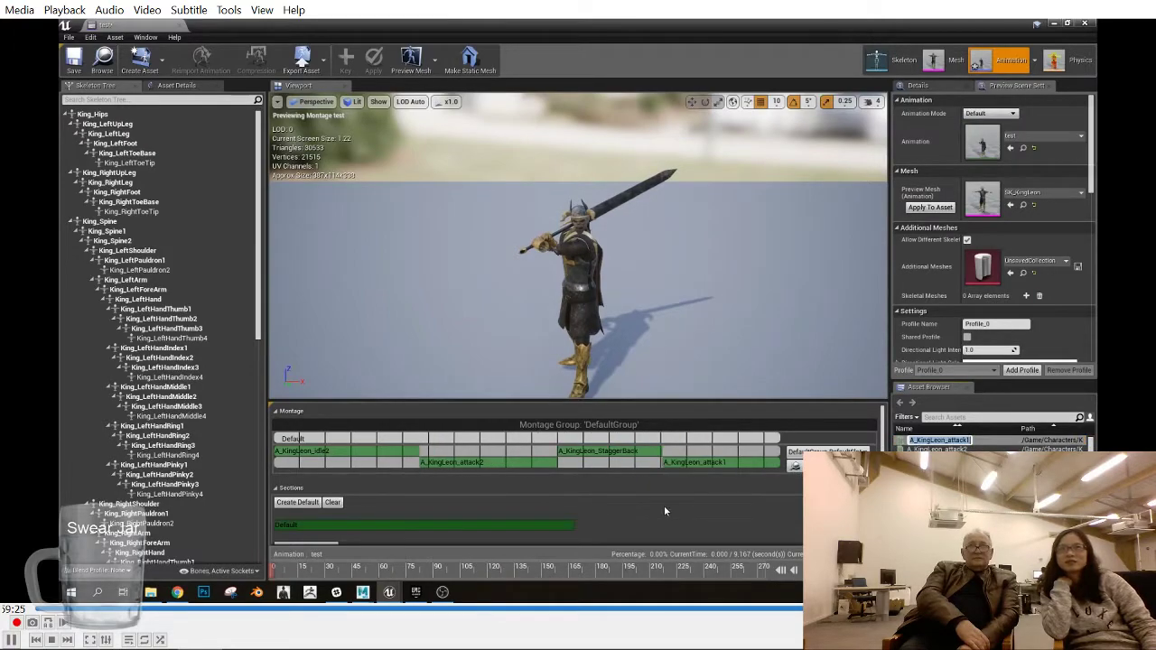
{"action": "key", "text": "Escape"}
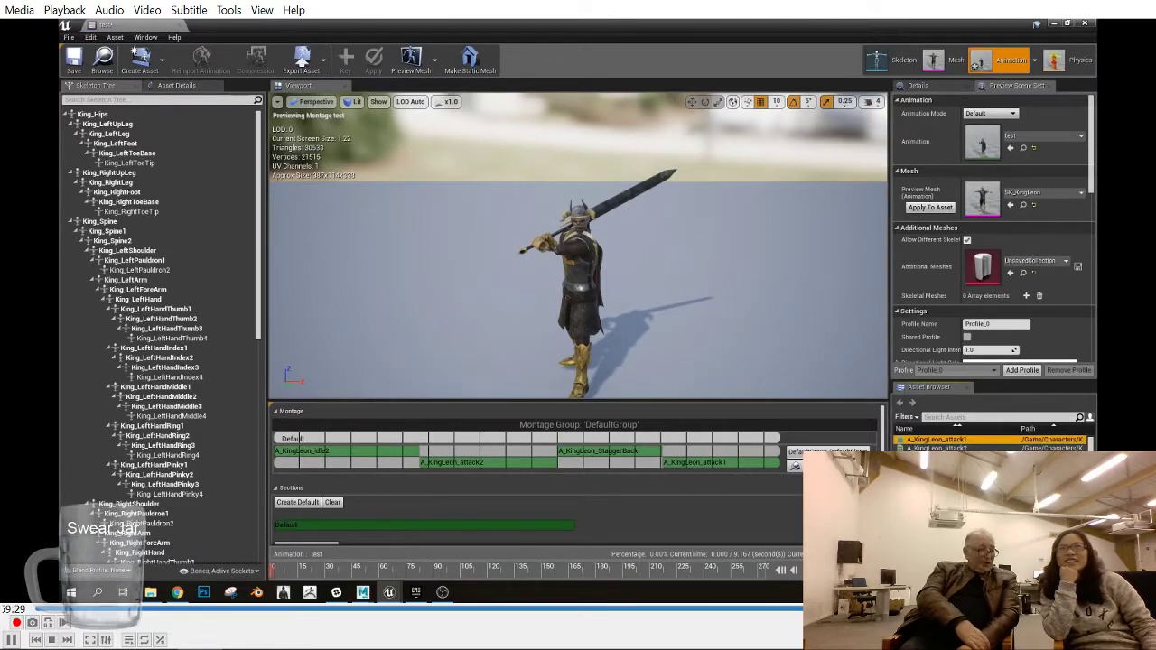
{"action": "left_click", "coordinate": [291, 490]}
{"action": "left_click", "coordinate": [290, 569]}
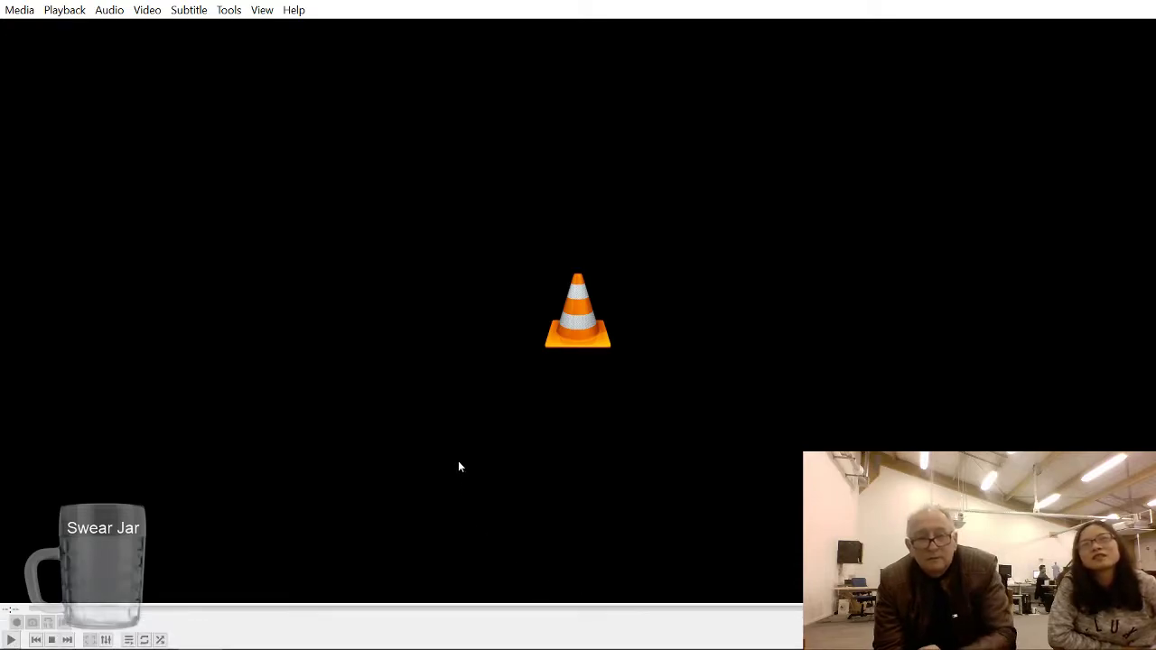
{"action": "key", "text": "space"}
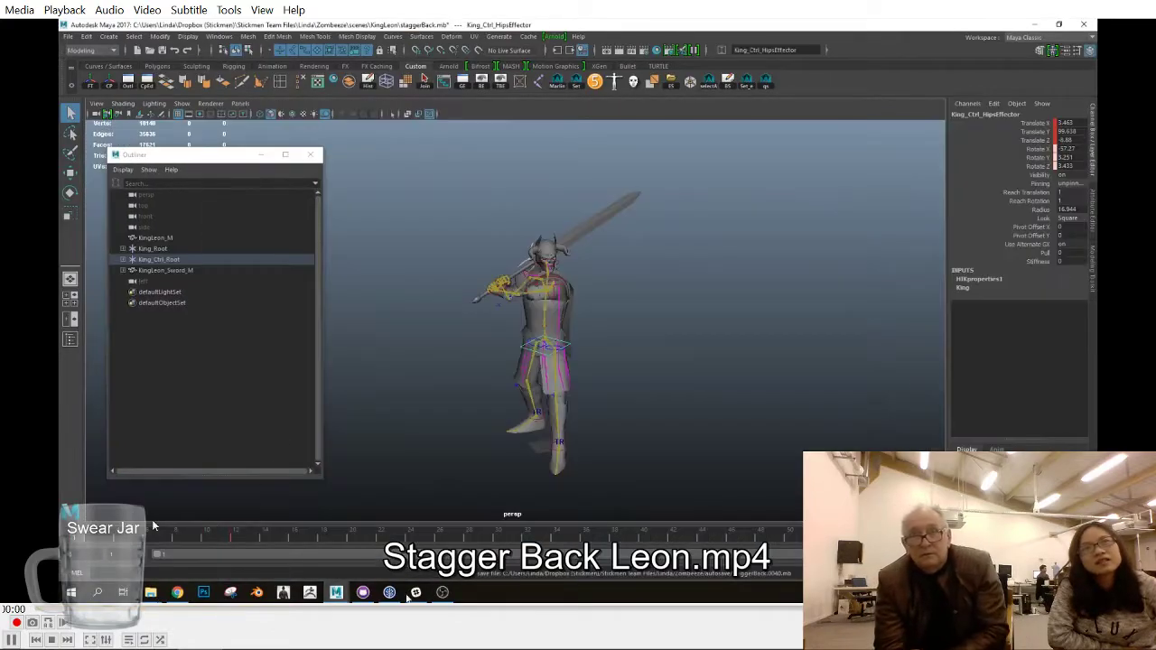